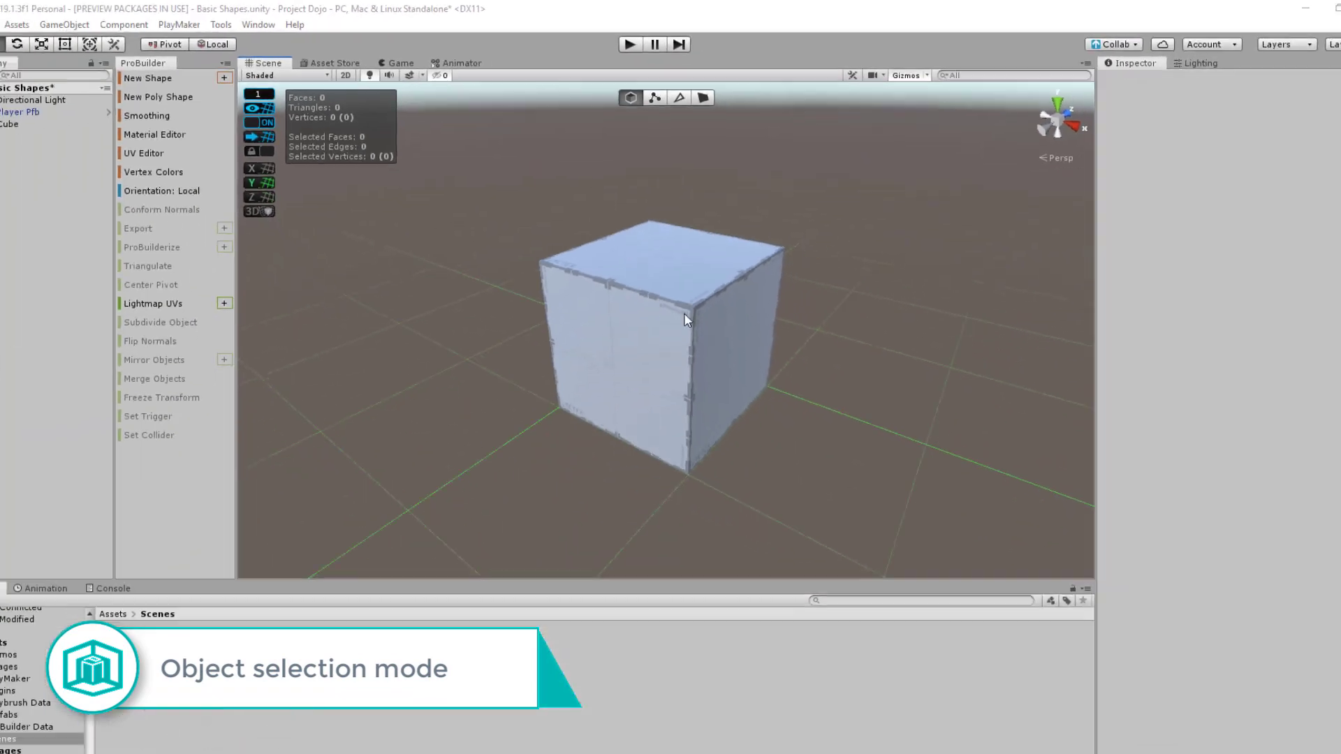
Step: Select the cube in object selection mode and switch it to vertex selection mode
click(682, 291)
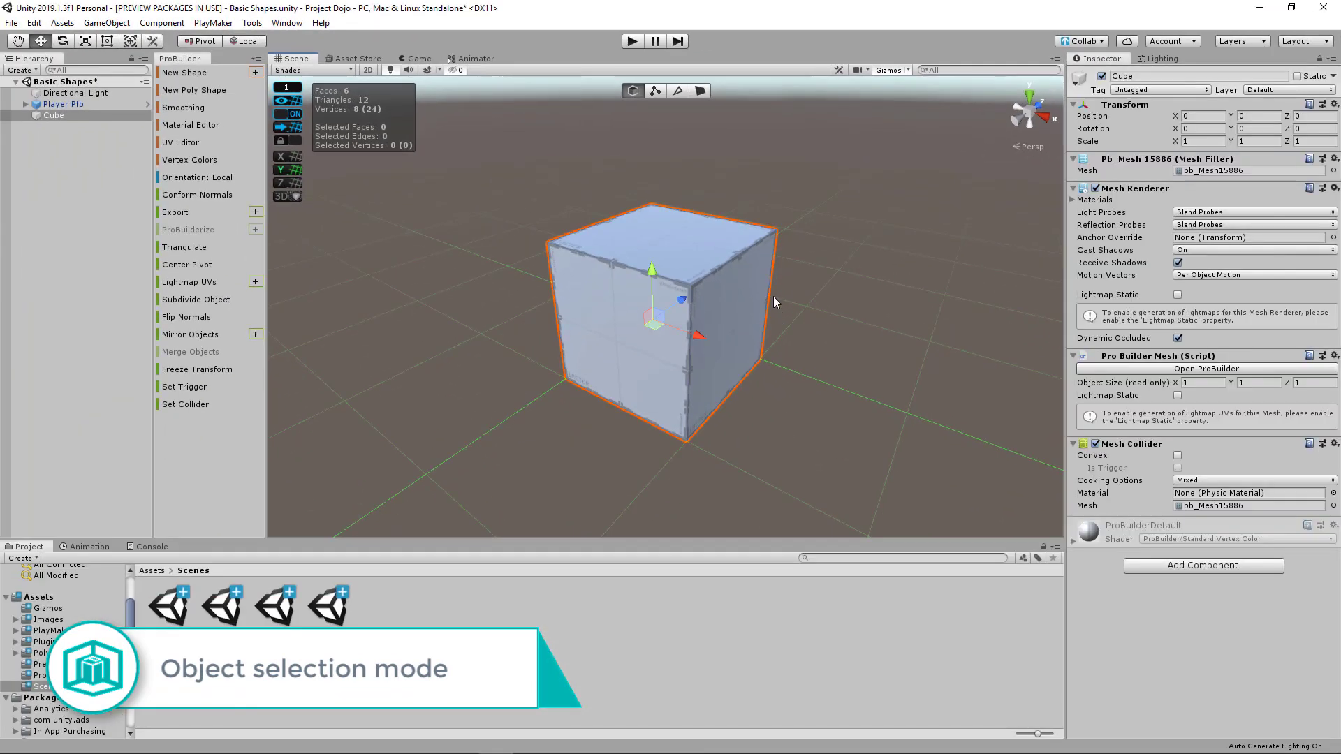
middle_drag(771, 297, 749, 312)
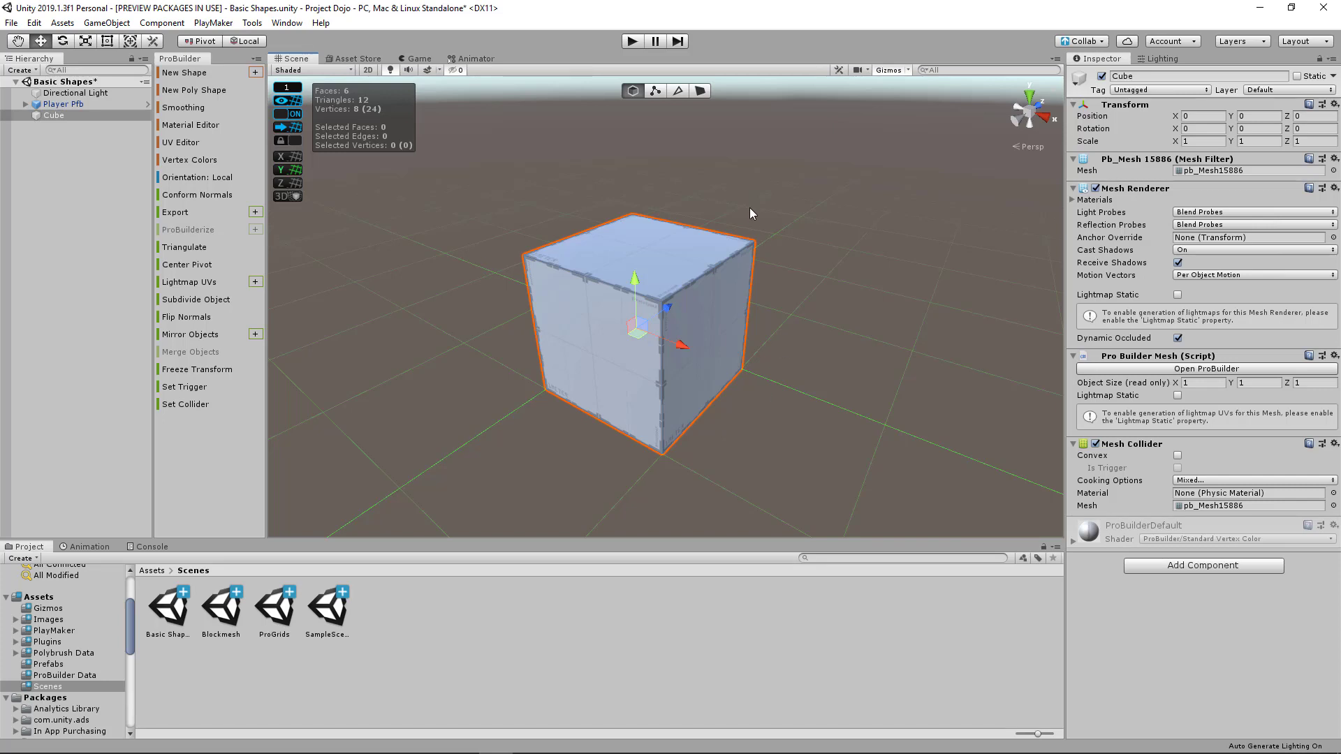
key(g)
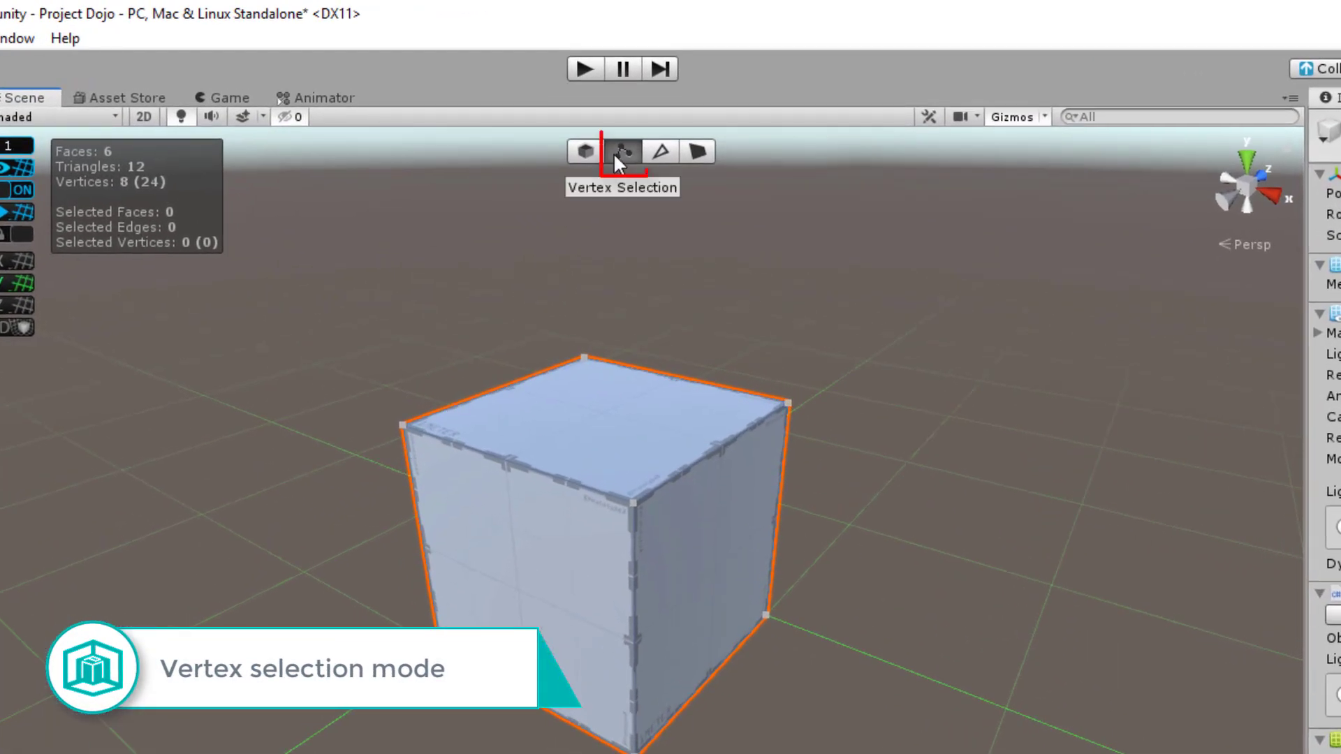
Step: Select the cube's upper and lower corner vertices one at a time, working around all sides of the cube
click(403, 424)
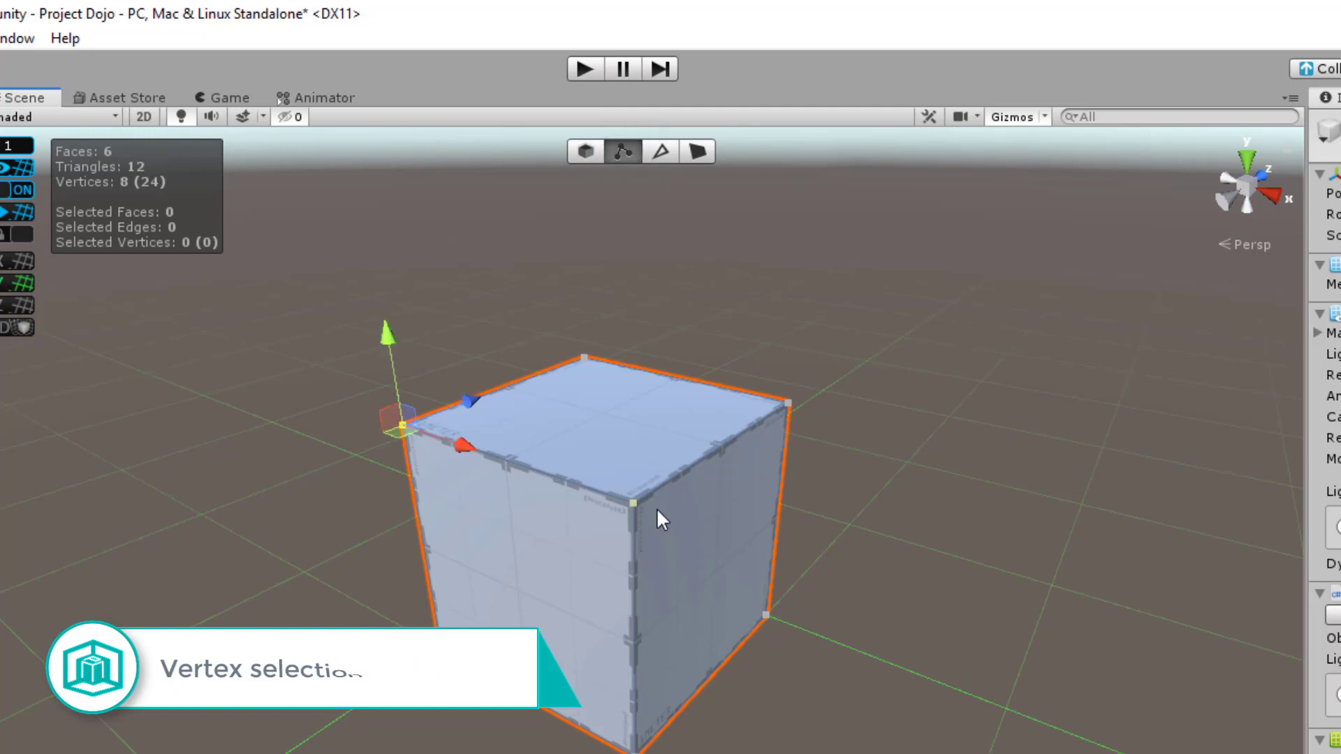
click(633, 502)
click(636, 748)
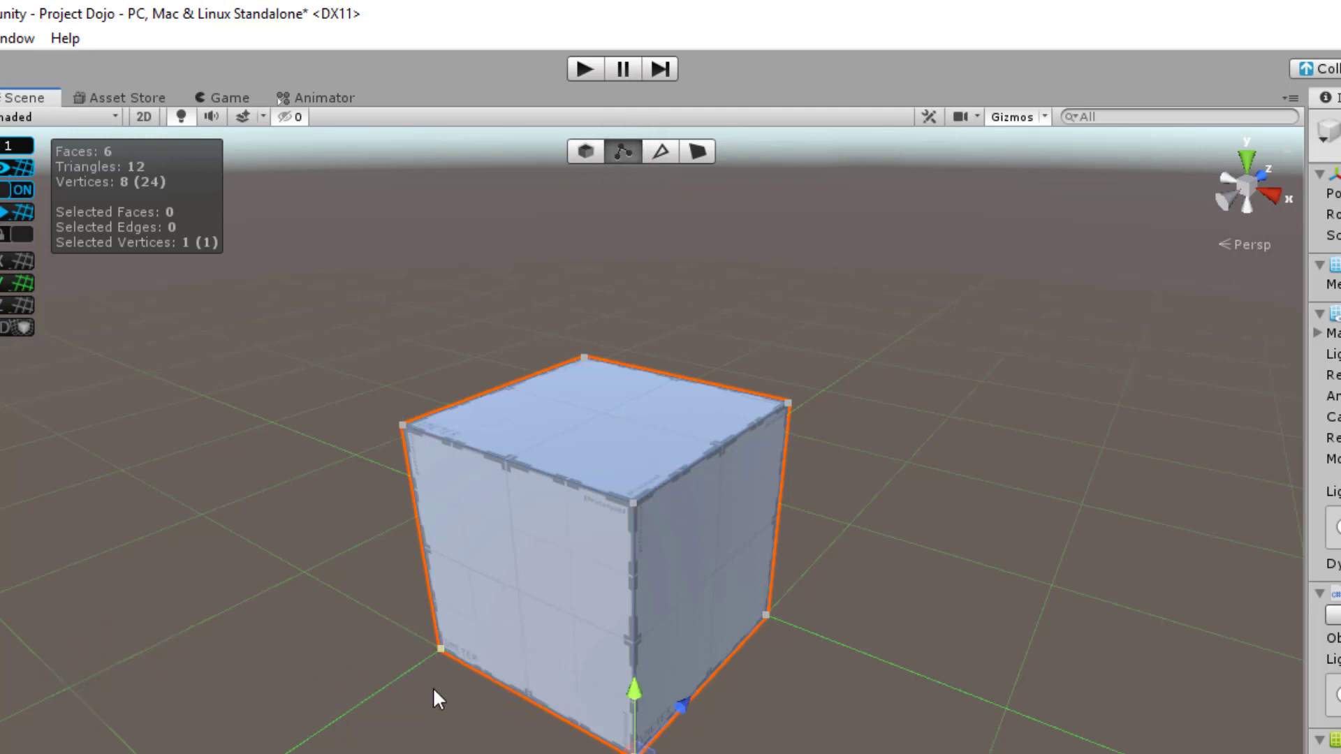
click(440, 649)
alt+drag(861, 531, 625, 690)
click(675, 716)
click(682, 452)
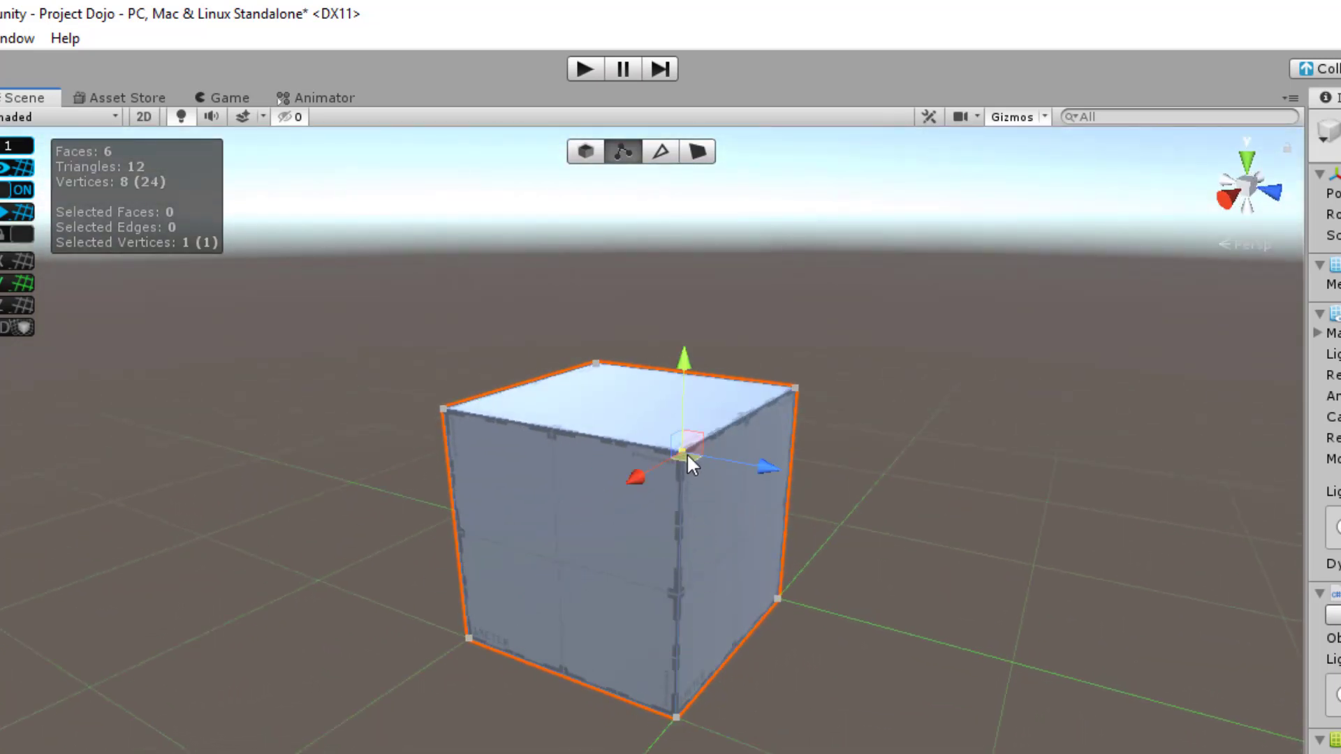
click(778, 599)
alt+drag(933, 537, 273, 619)
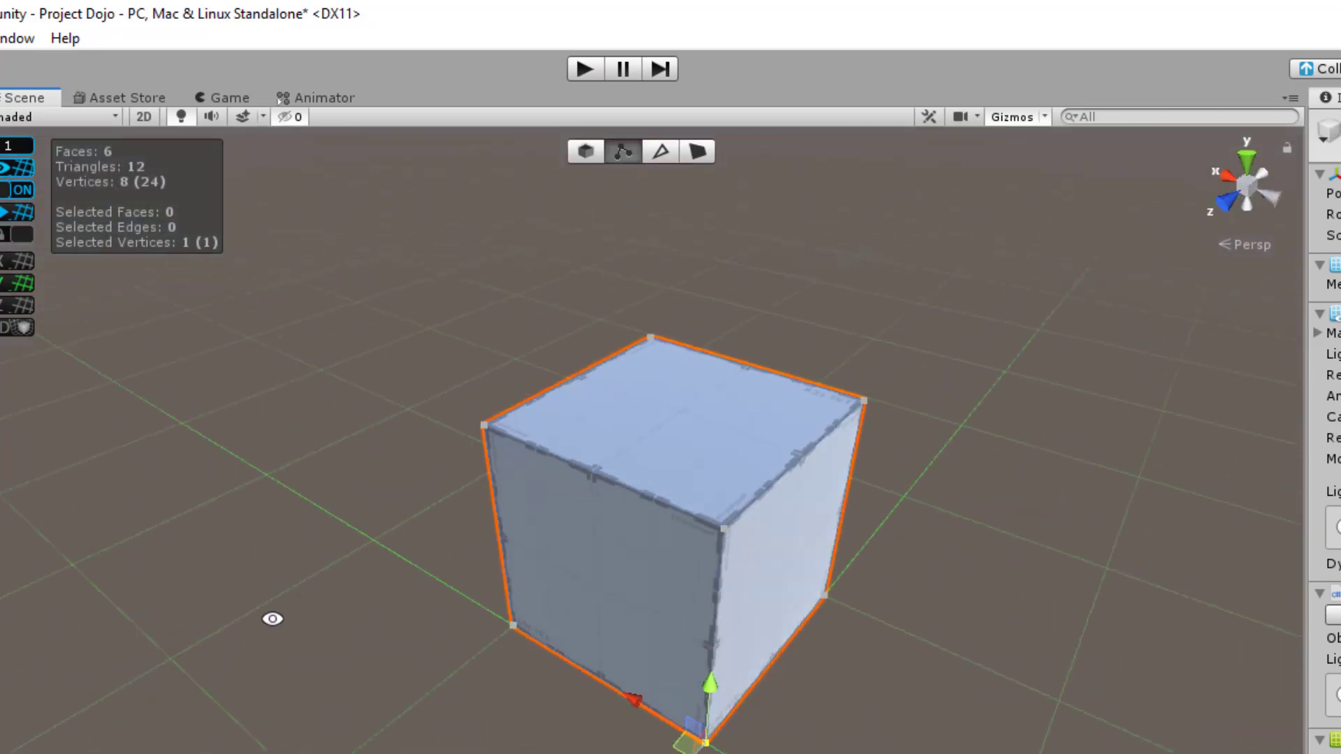
alt+drag(943, 626, 587, 575)
click(506, 481)
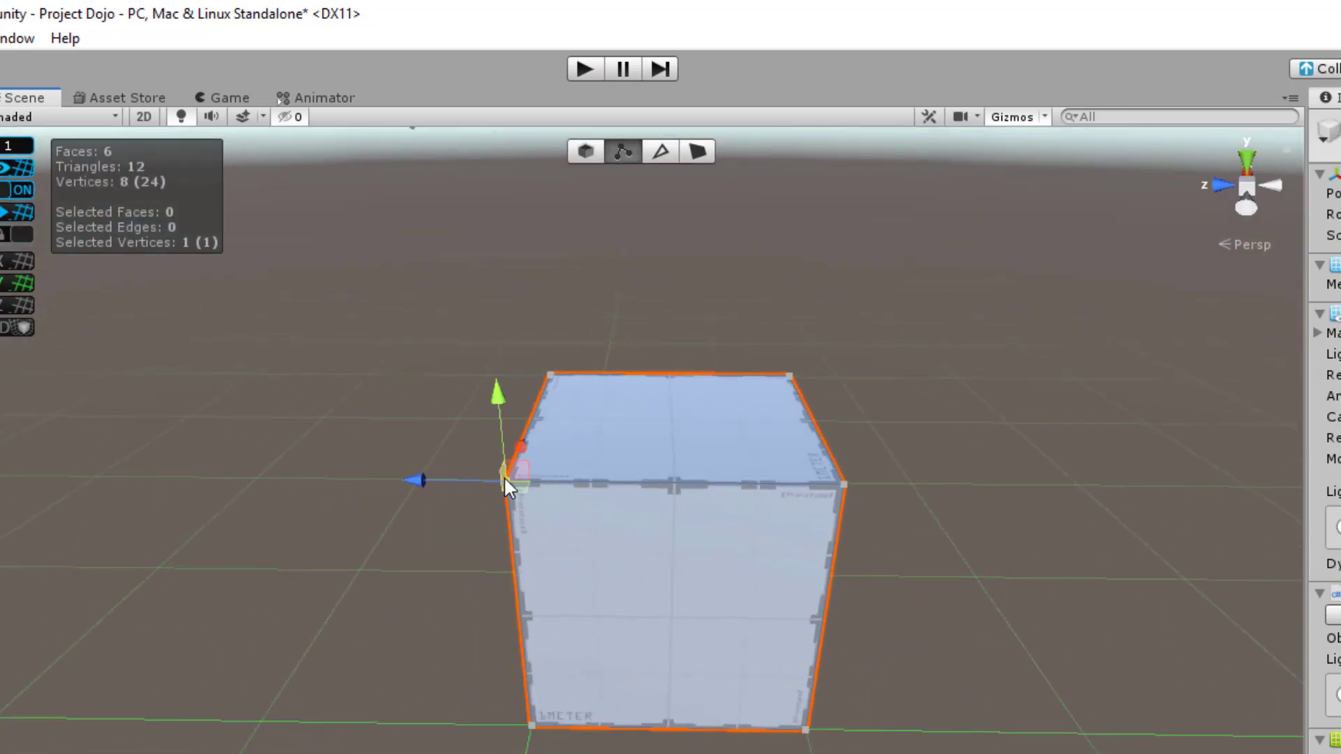
alt+drag(1009, 643, 726, 615)
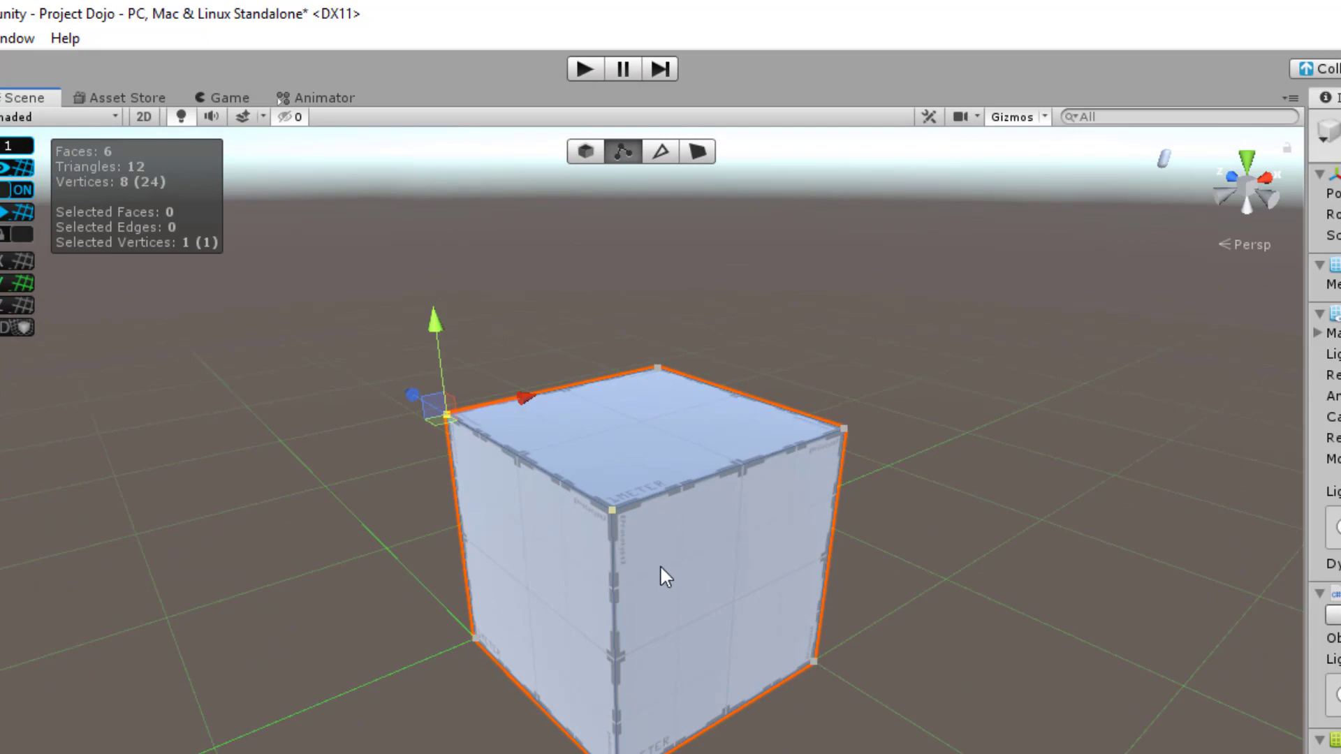
alt+drag(941, 487, 514, 469)
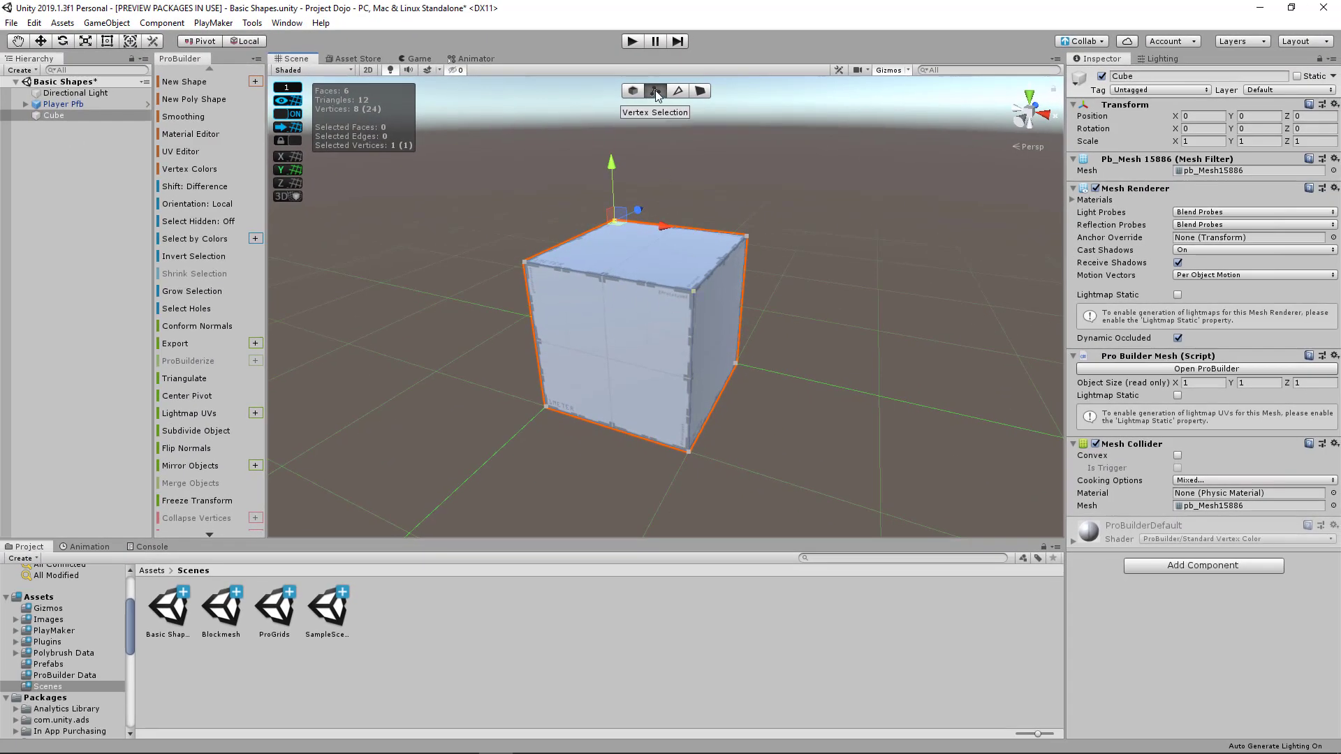
click(696, 291)
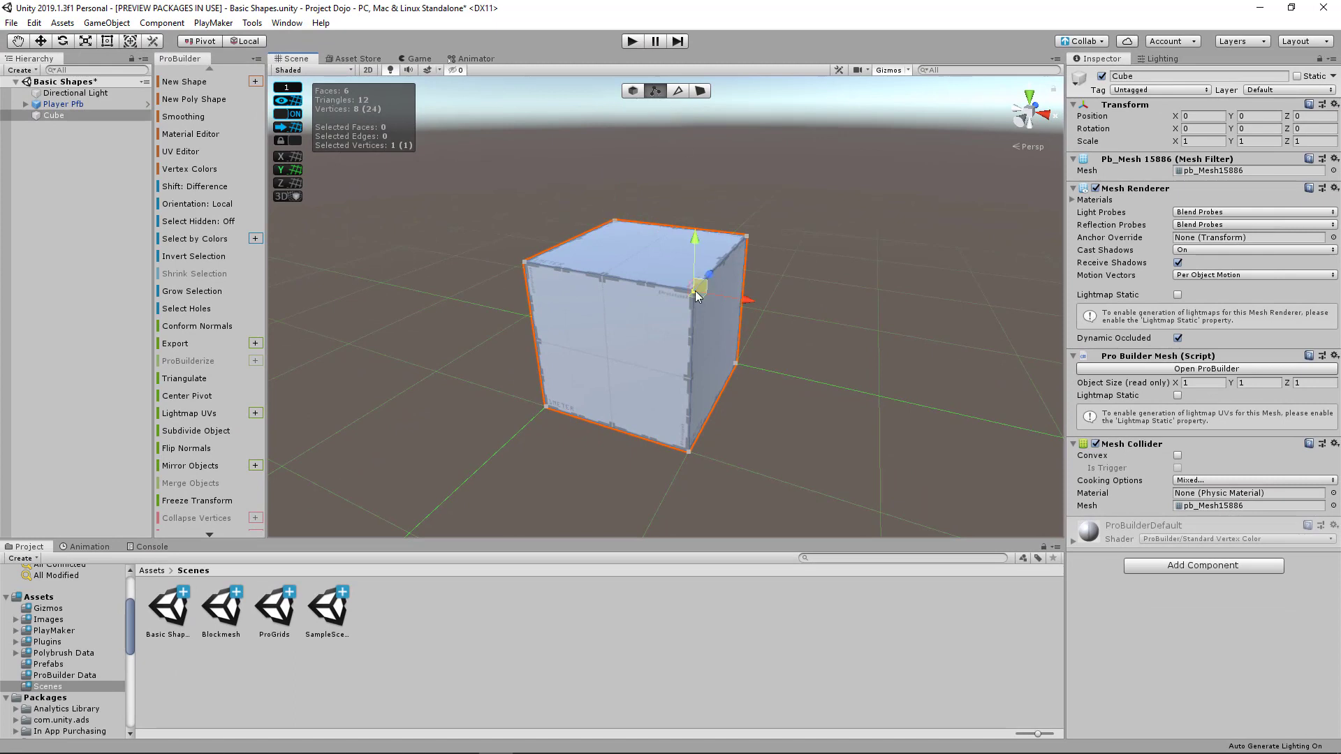
click(525, 264)
Step: Add the four corner vertices of the cube's X-facing side to one selection, then reduce the selection to a single top corner vertex
click(745, 237)
click(693, 290)
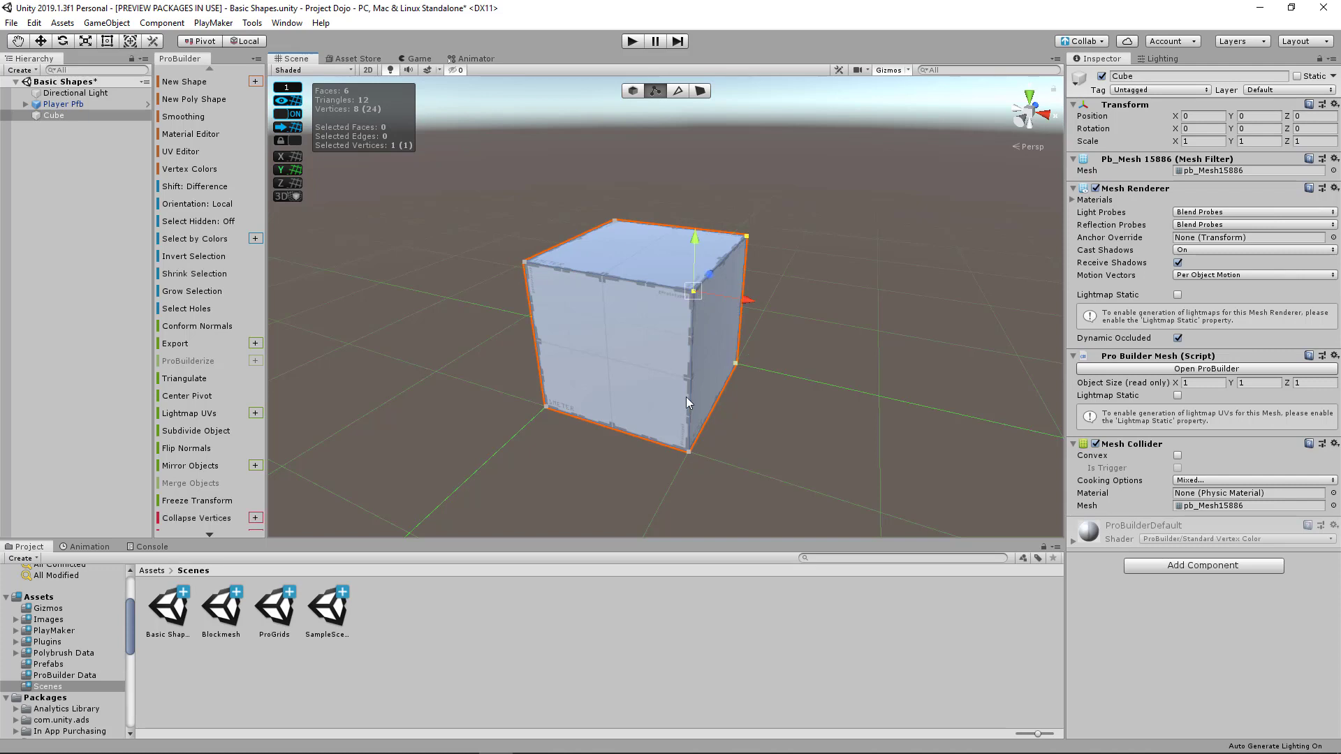
shift+click(687, 451)
shift+click(737, 364)
alt+drag(839, 316, 795, 322)
shift+click(720, 269)
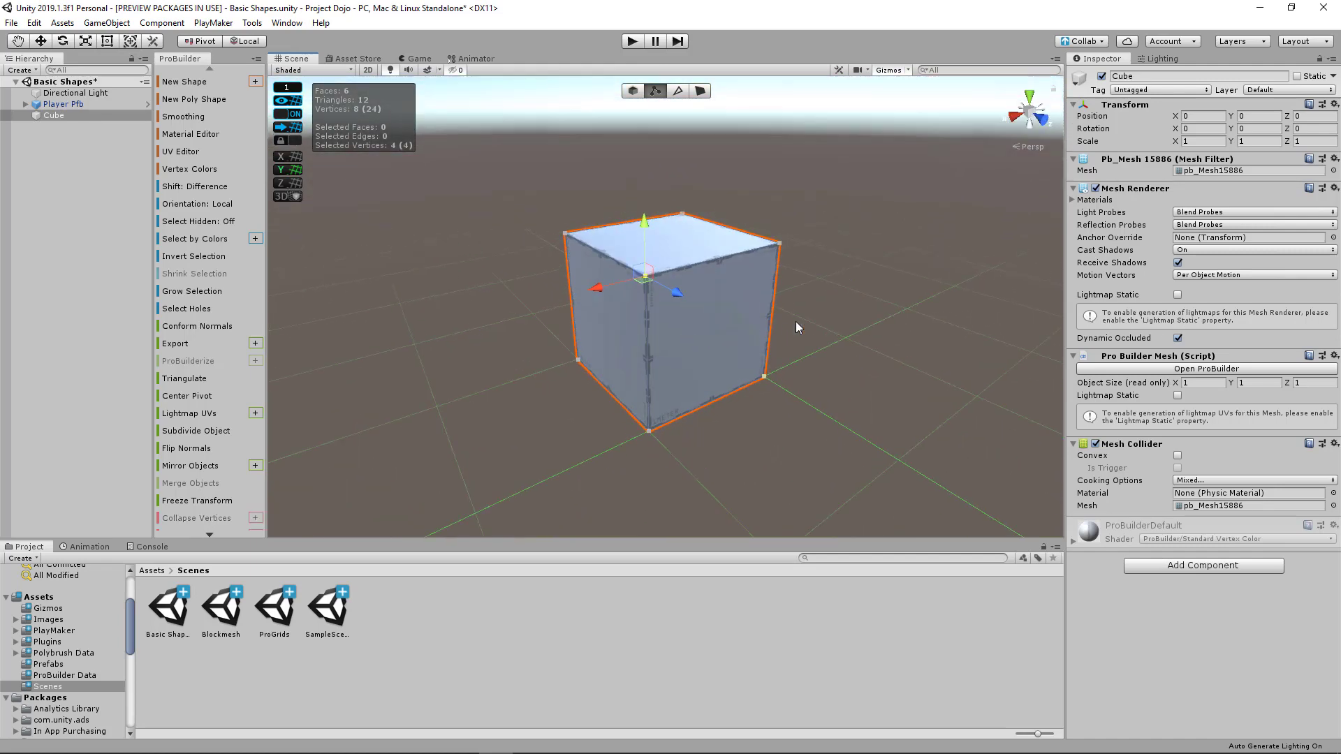
click(836, 301)
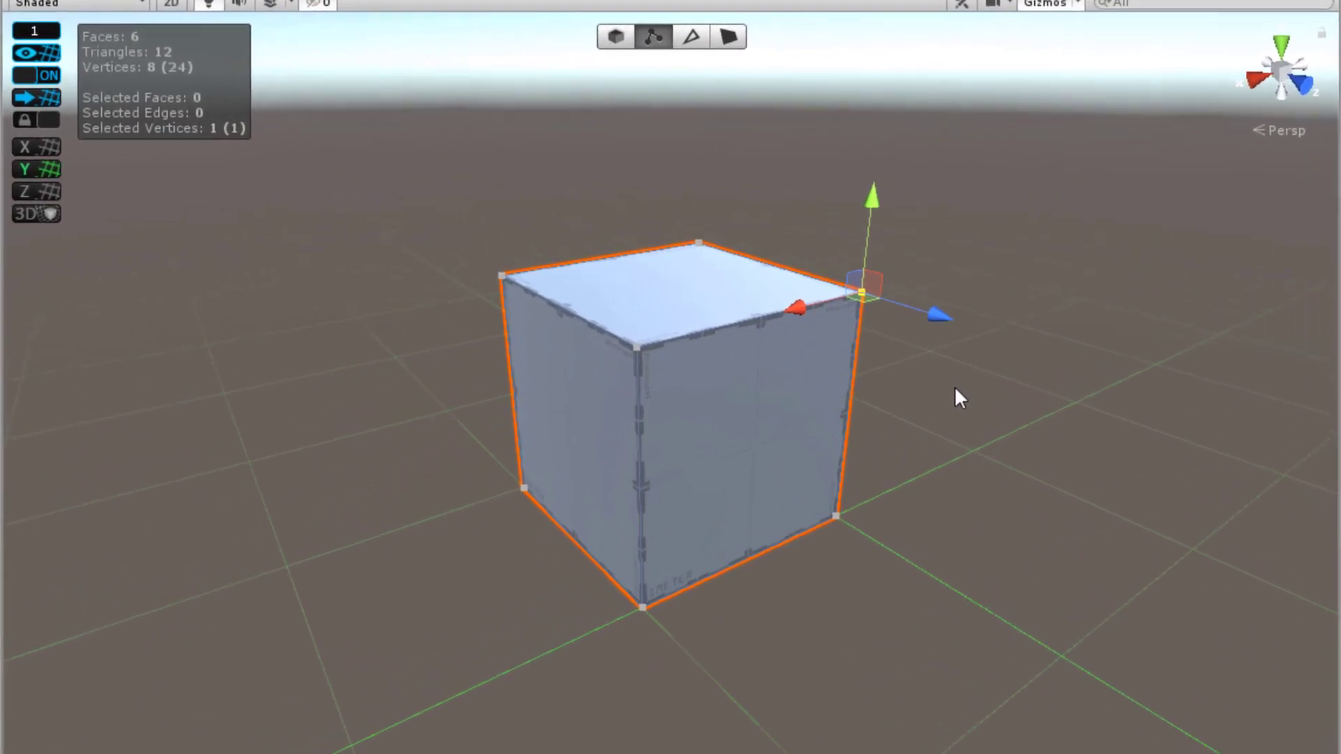
Step: Select the top edge of the cube's Z-facing side in edge mode and compare that selection in vertex and edge modes
key(h)
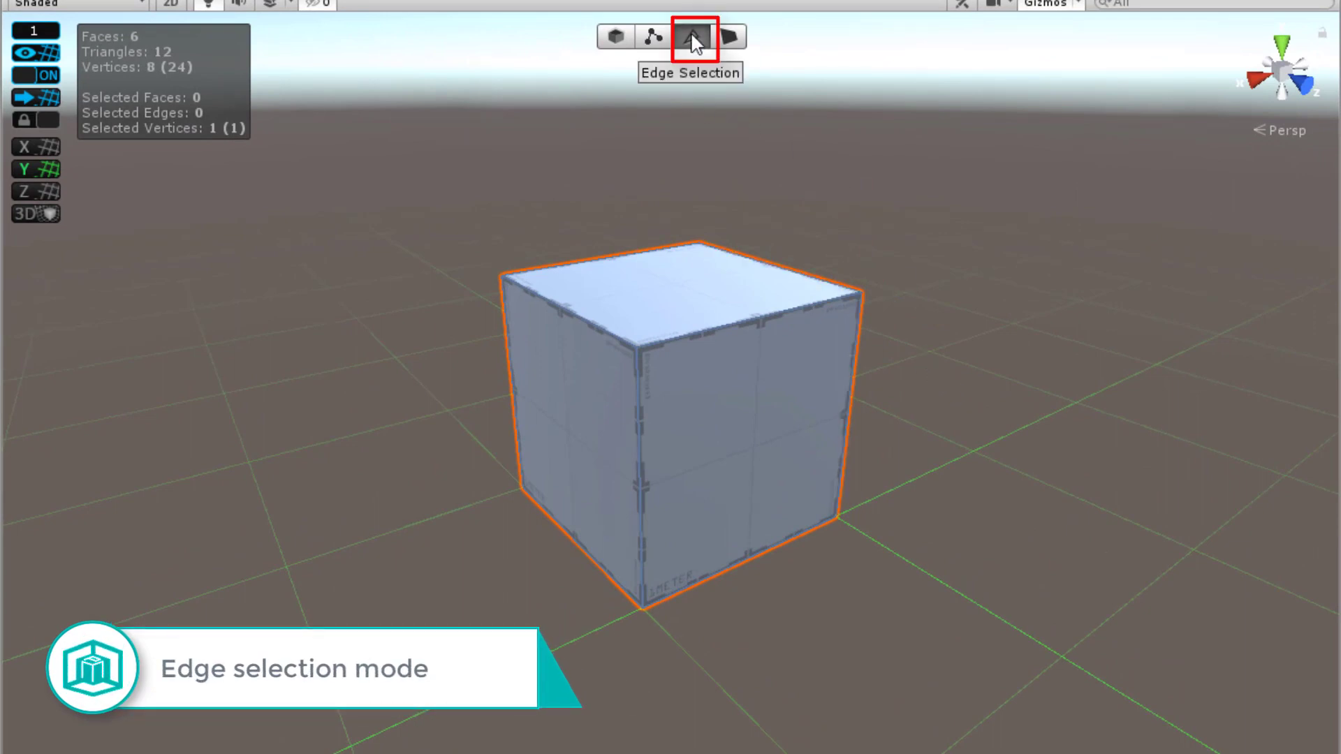
click(784, 316)
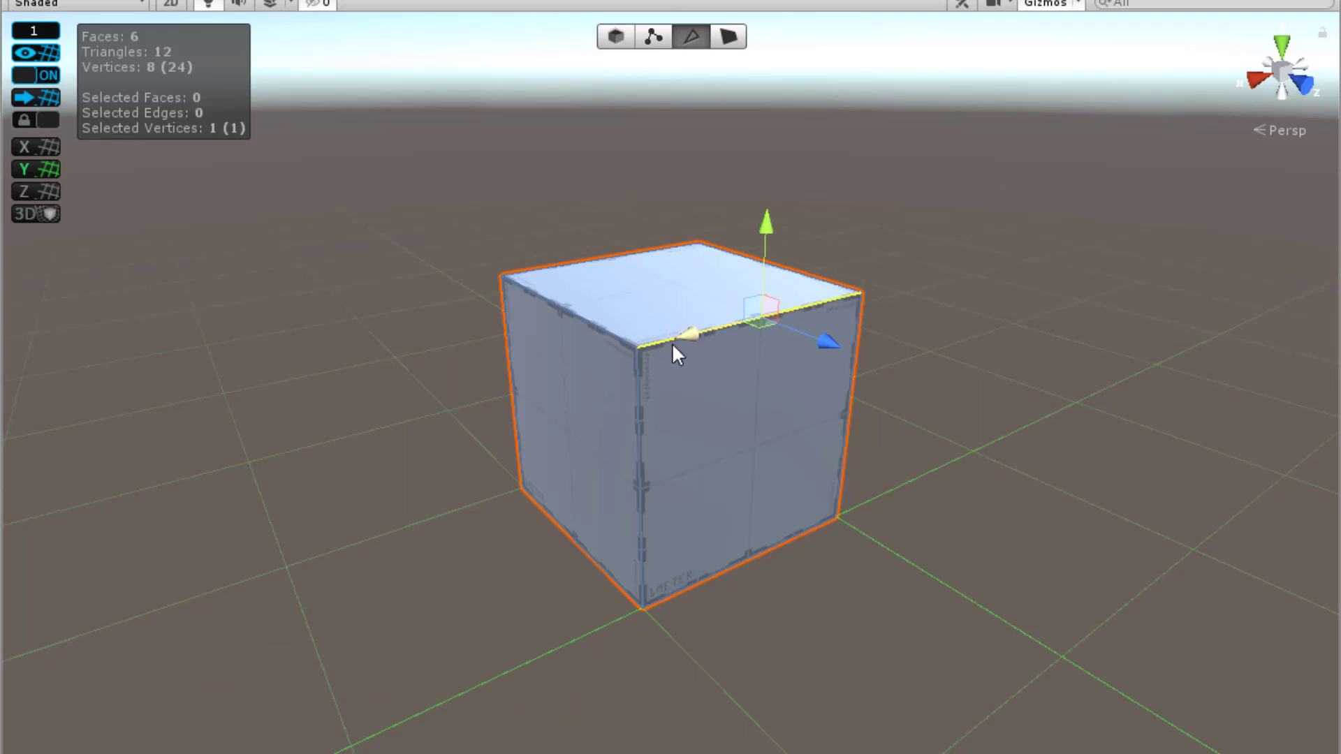
click(654, 37)
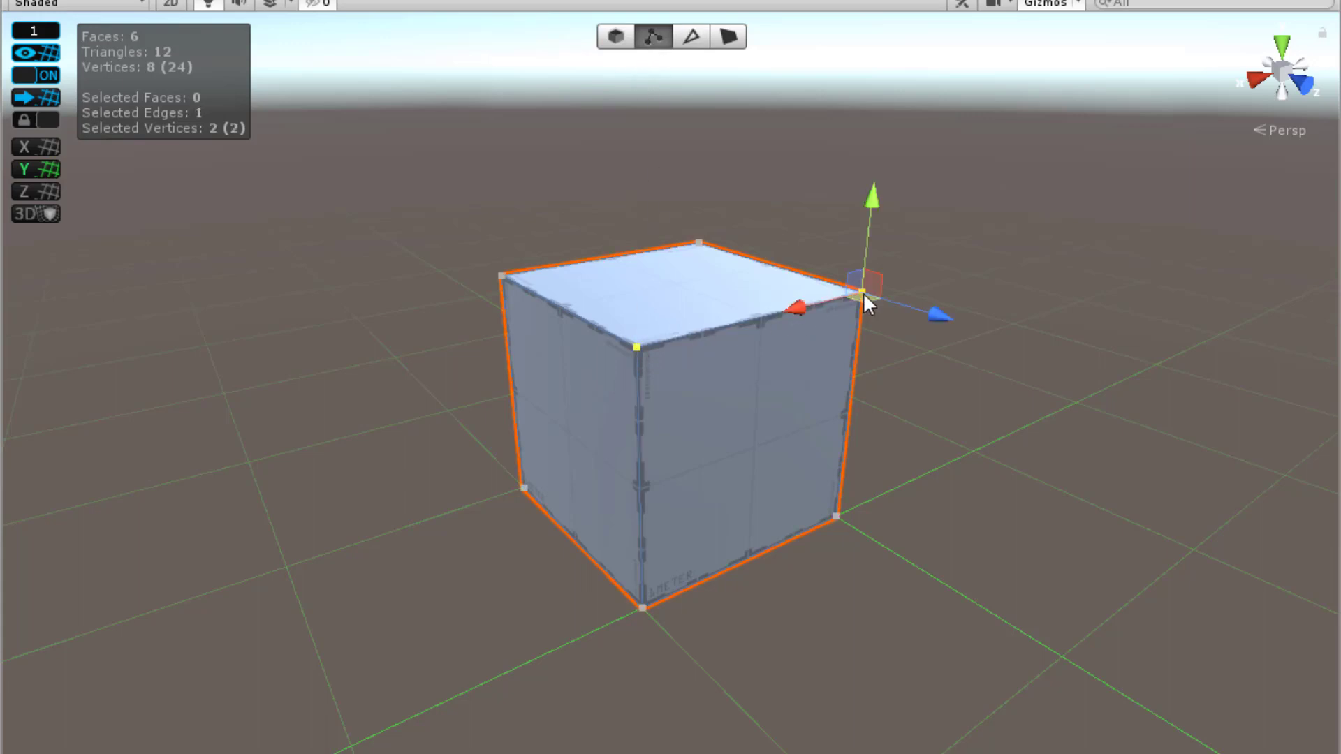
scroll(864, 292, up, 5)
middle_drag(850, 350, 771, 356)
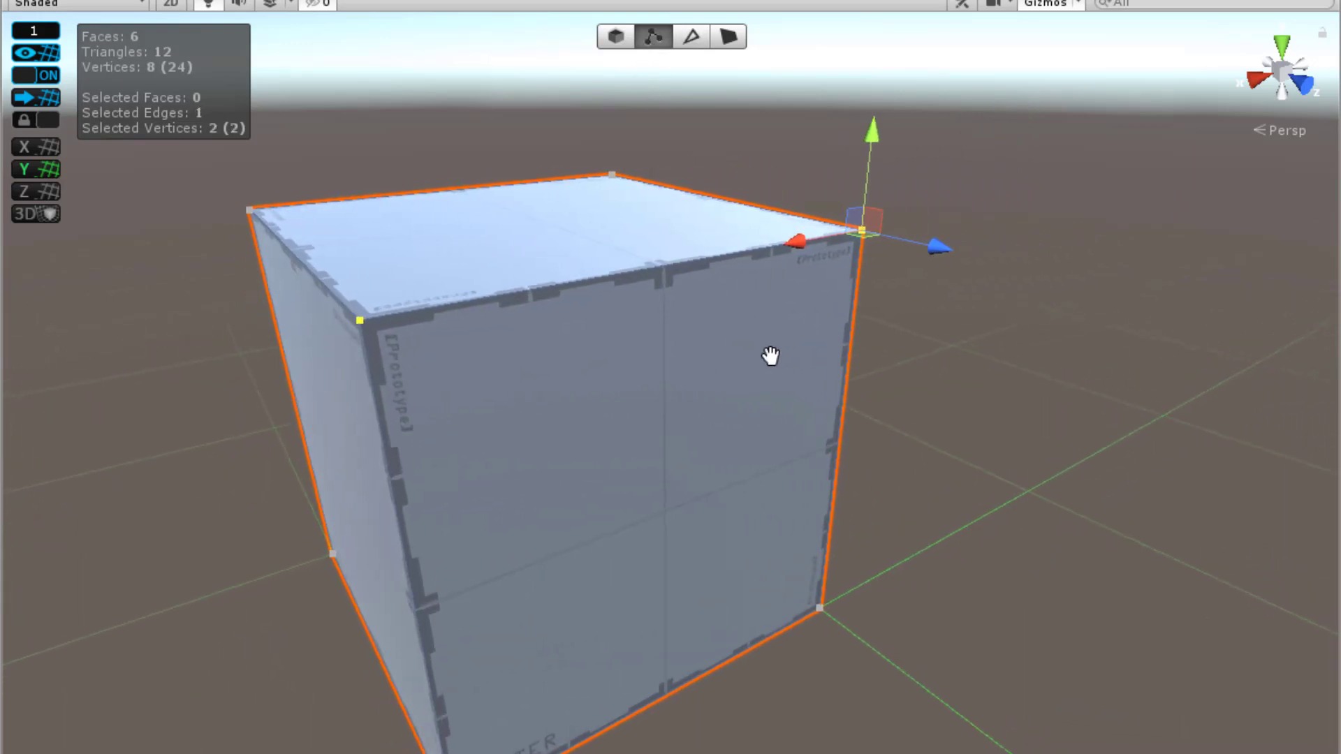
scroll(774, 355, down, 2)
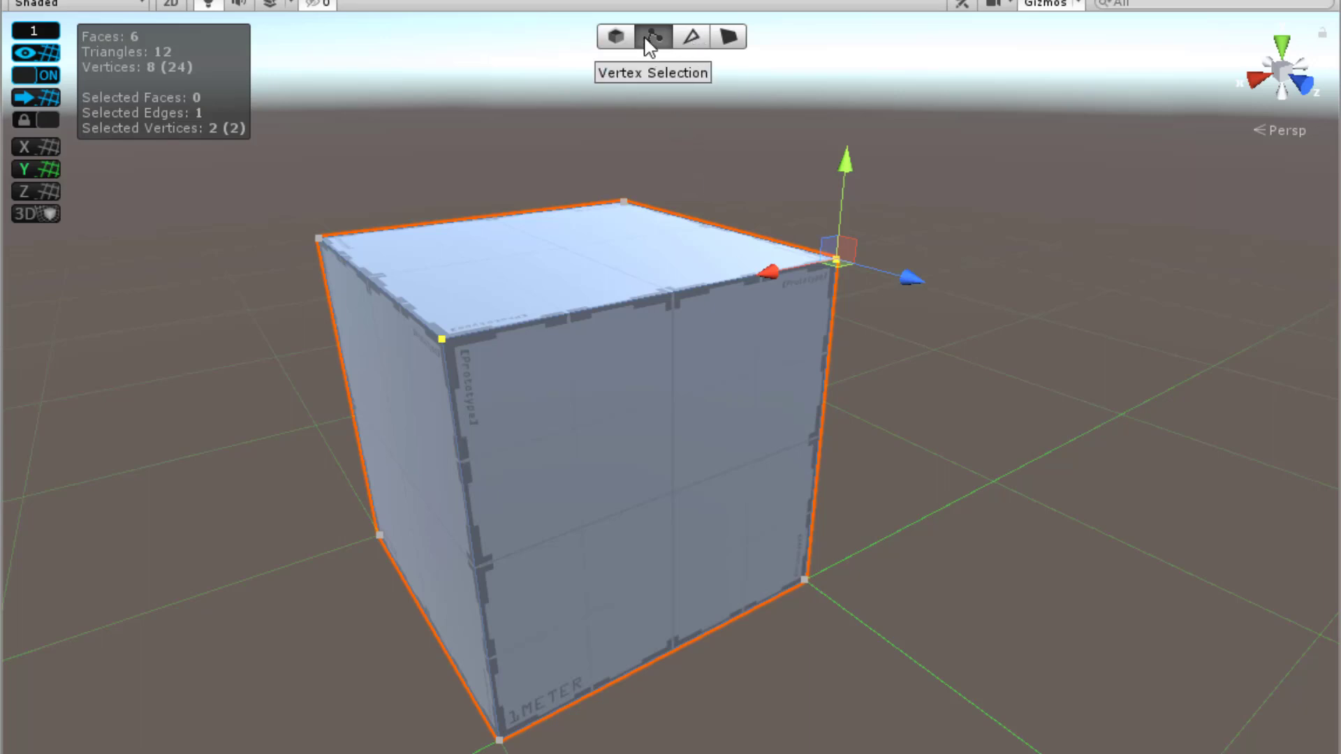
click(693, 40)
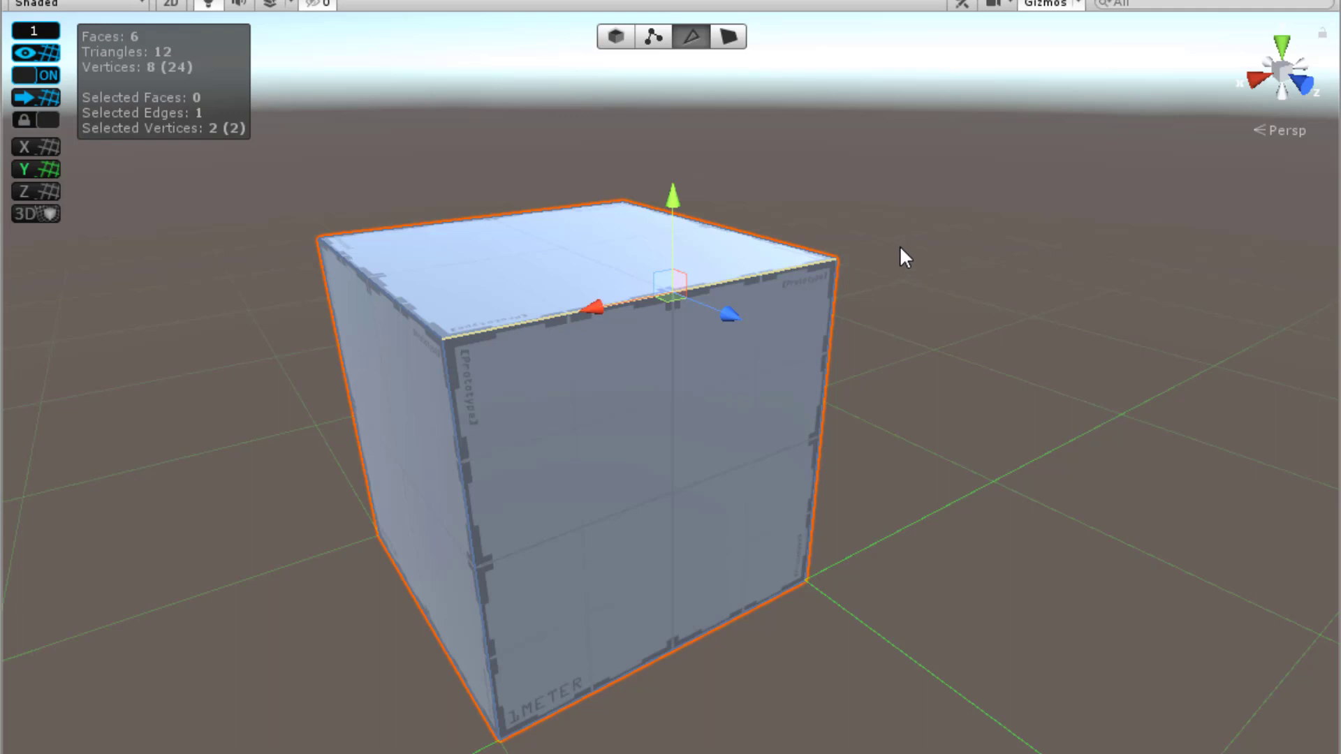
Step: Switch to face selection mode and select the cube's Z-facing side face
key(h)
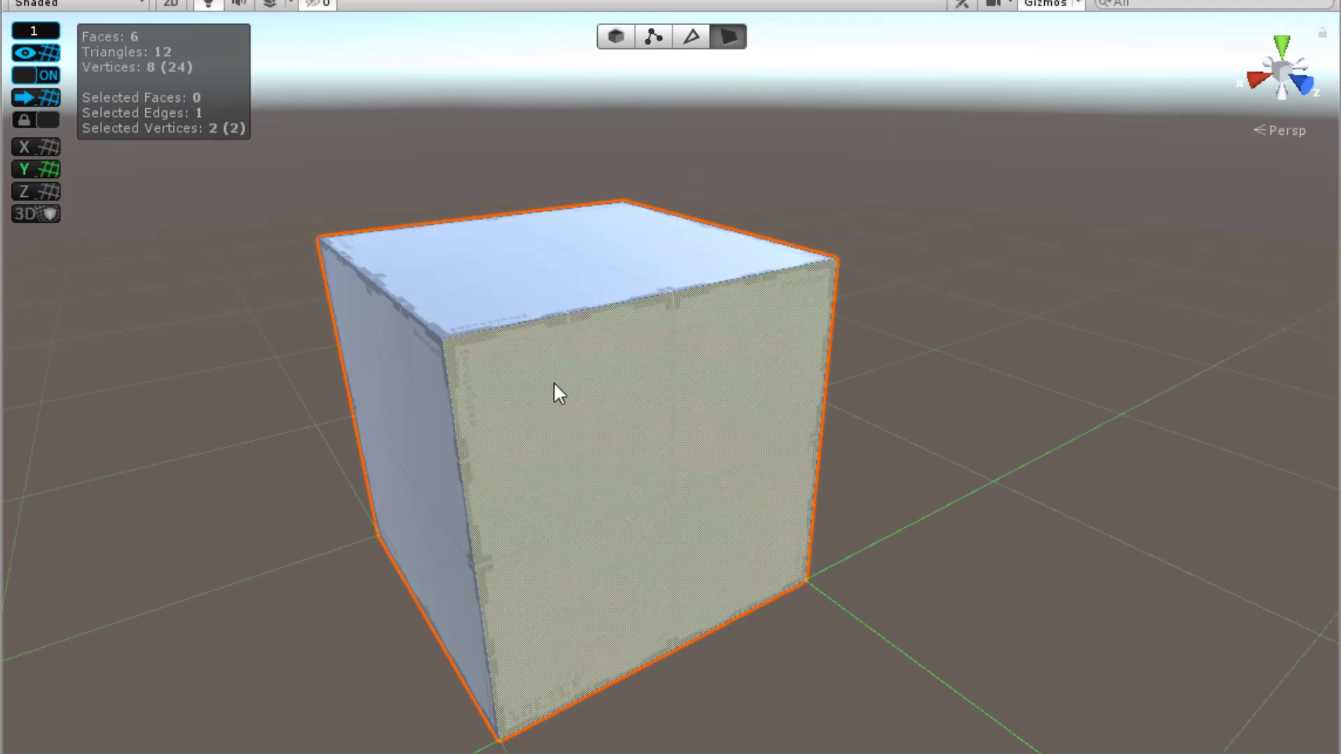
click(625, 409)
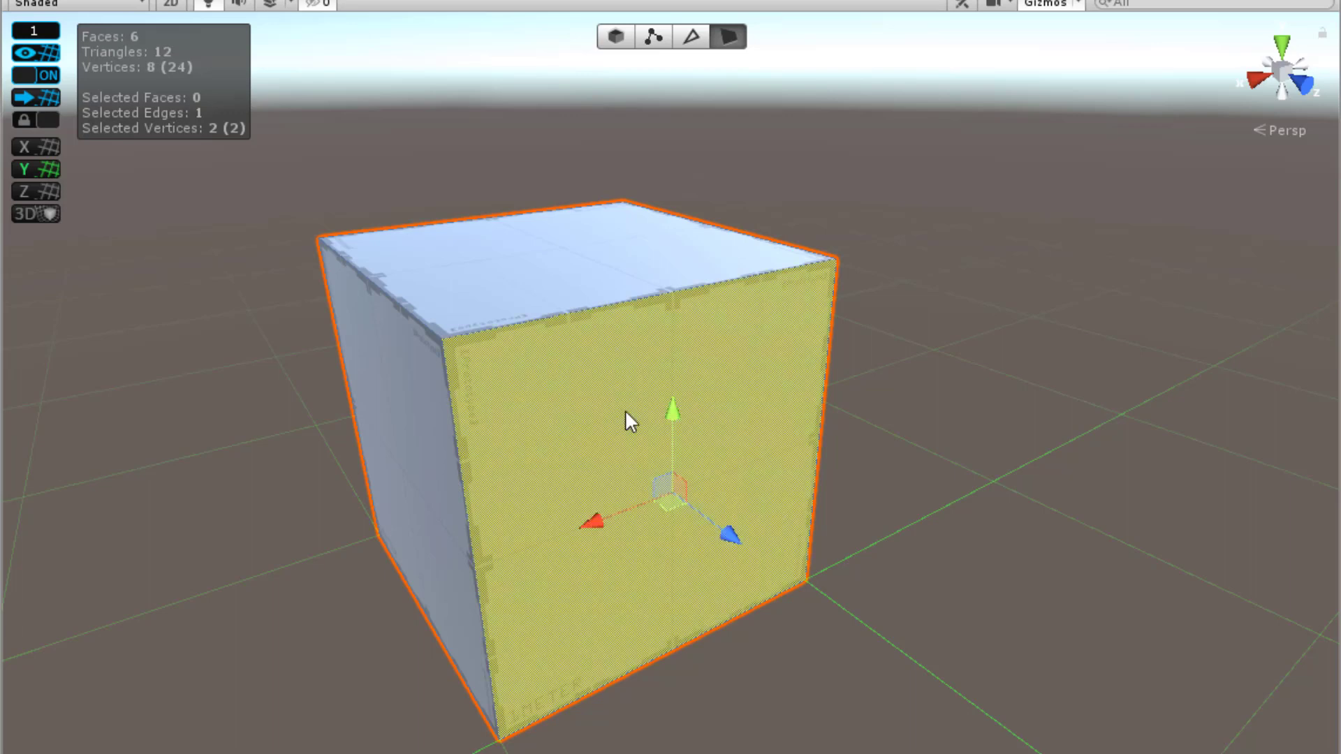
click(567, 364)
Step: Cycle through vertex, edge and face selection modes to compare how the selected side face is represented in each
click(655, 44)
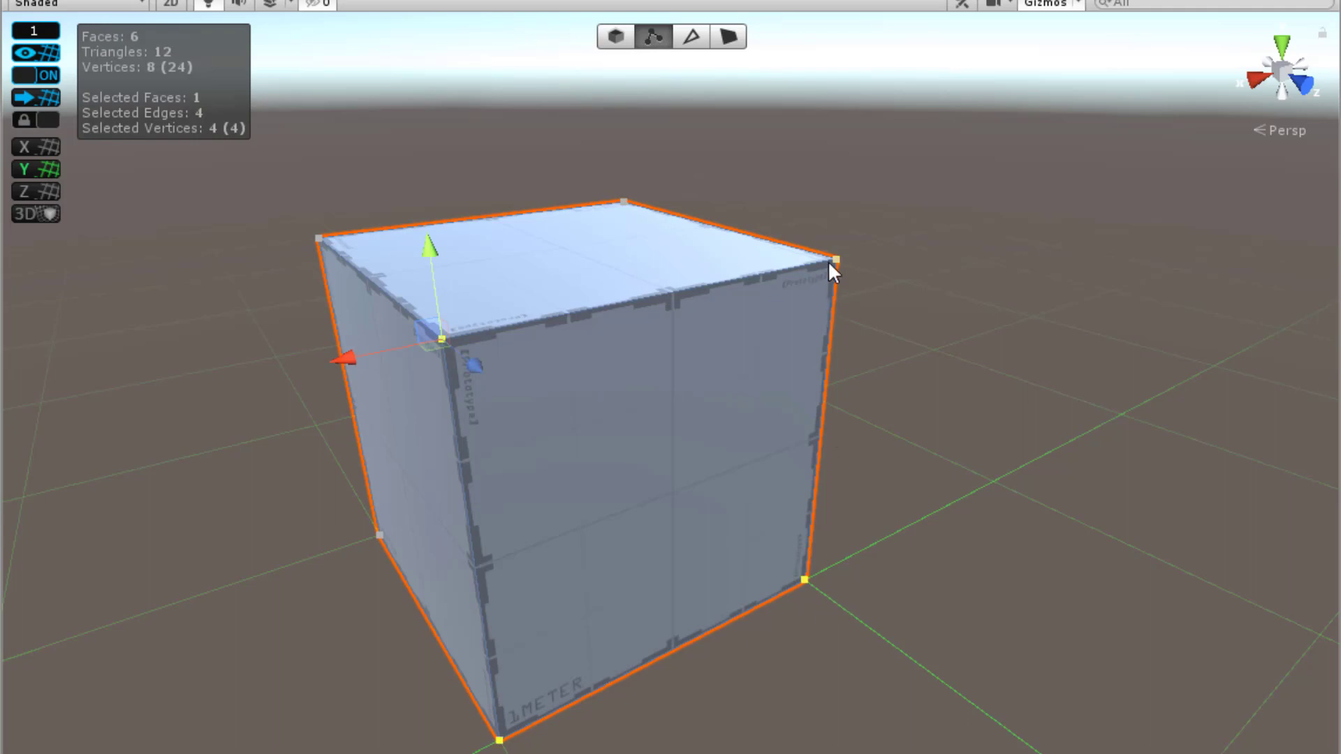
click(691, 39)
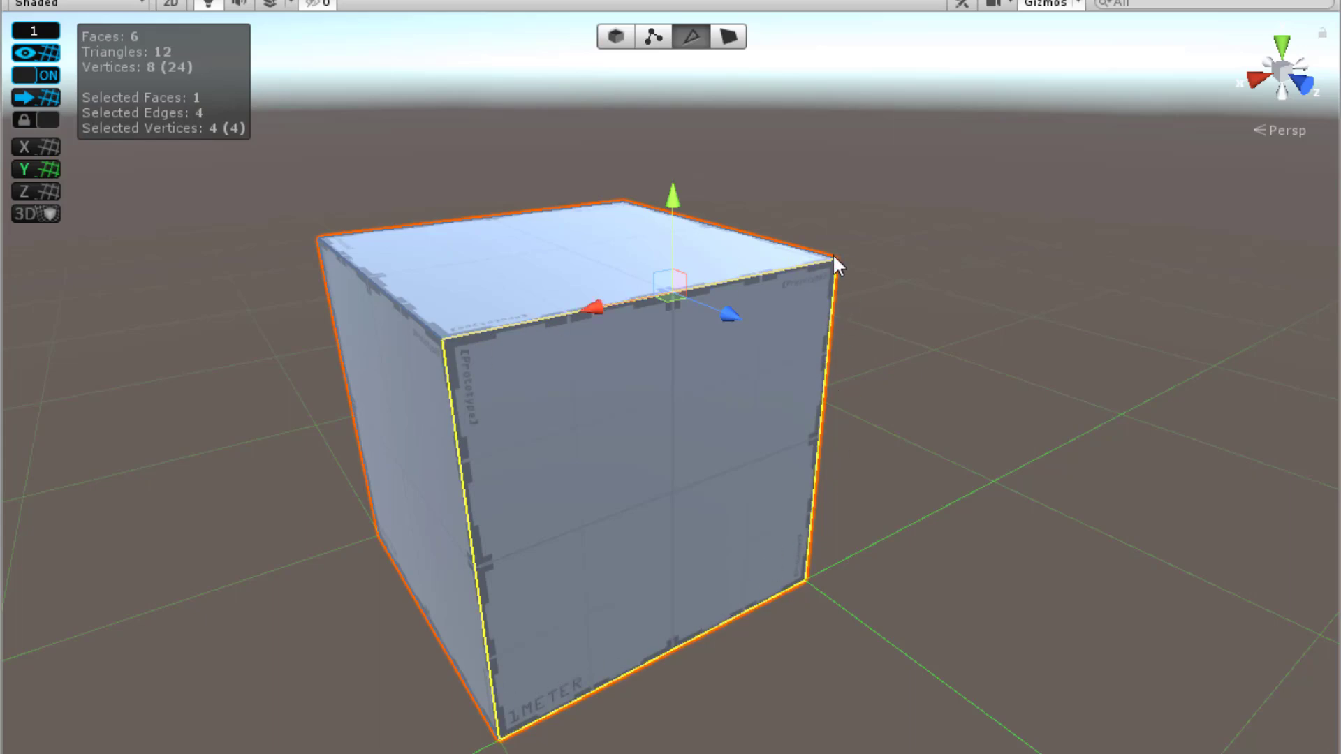
alt+drag(986, 370, 802, 296)
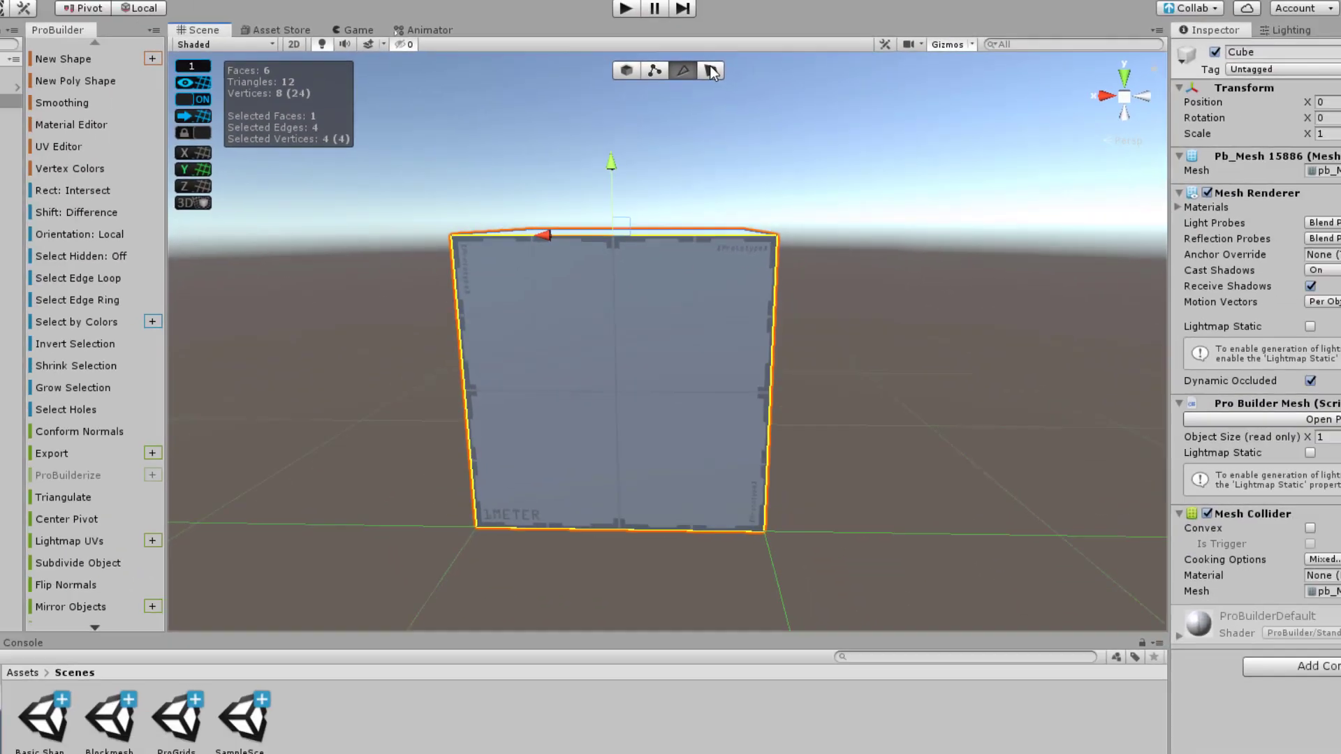
click(710, 71)
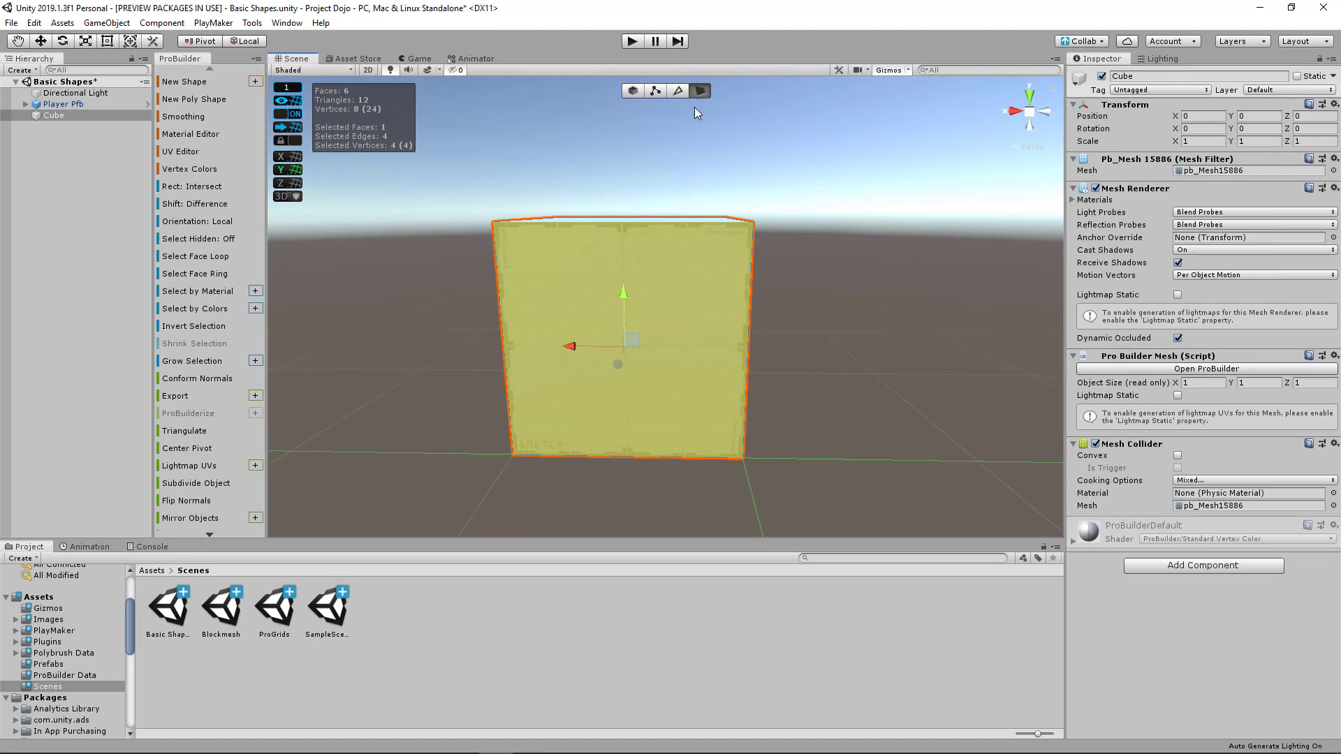
alt+drag(694, 107, 786, 221)
click(677, 91)
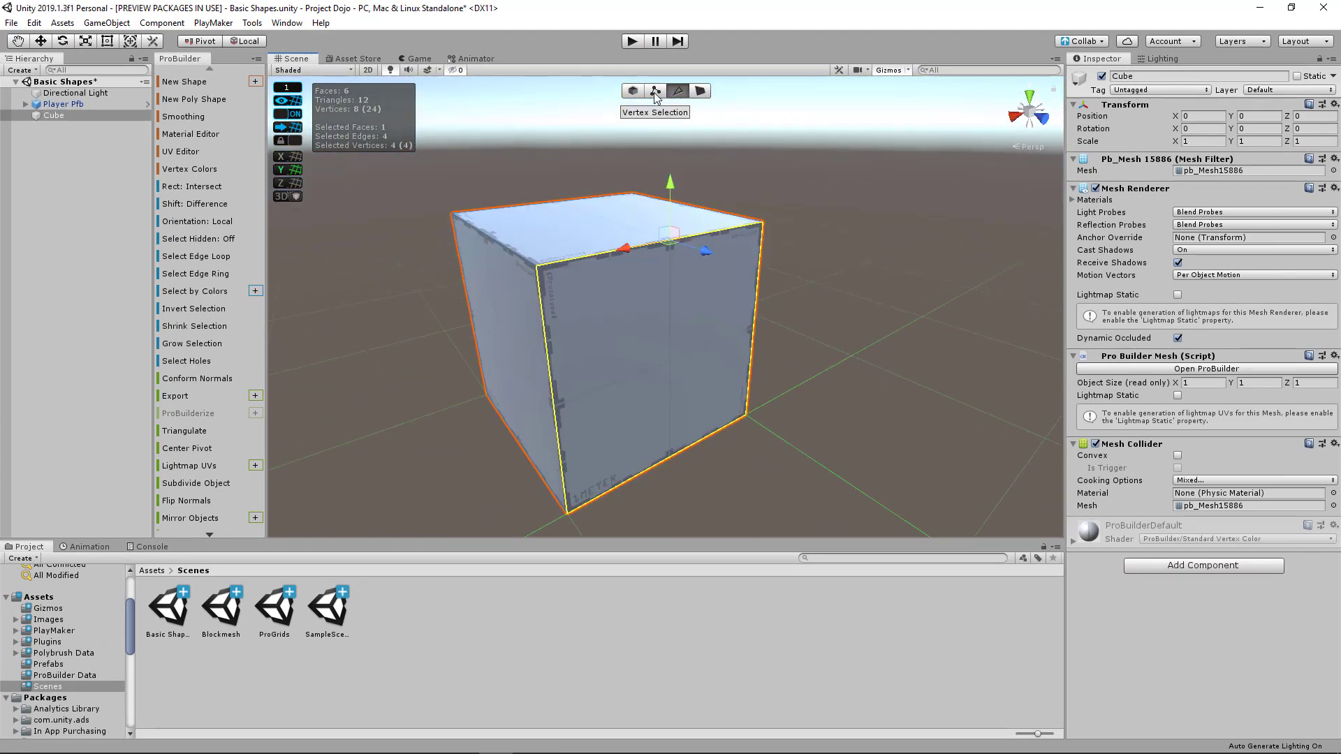
click(655, 92)
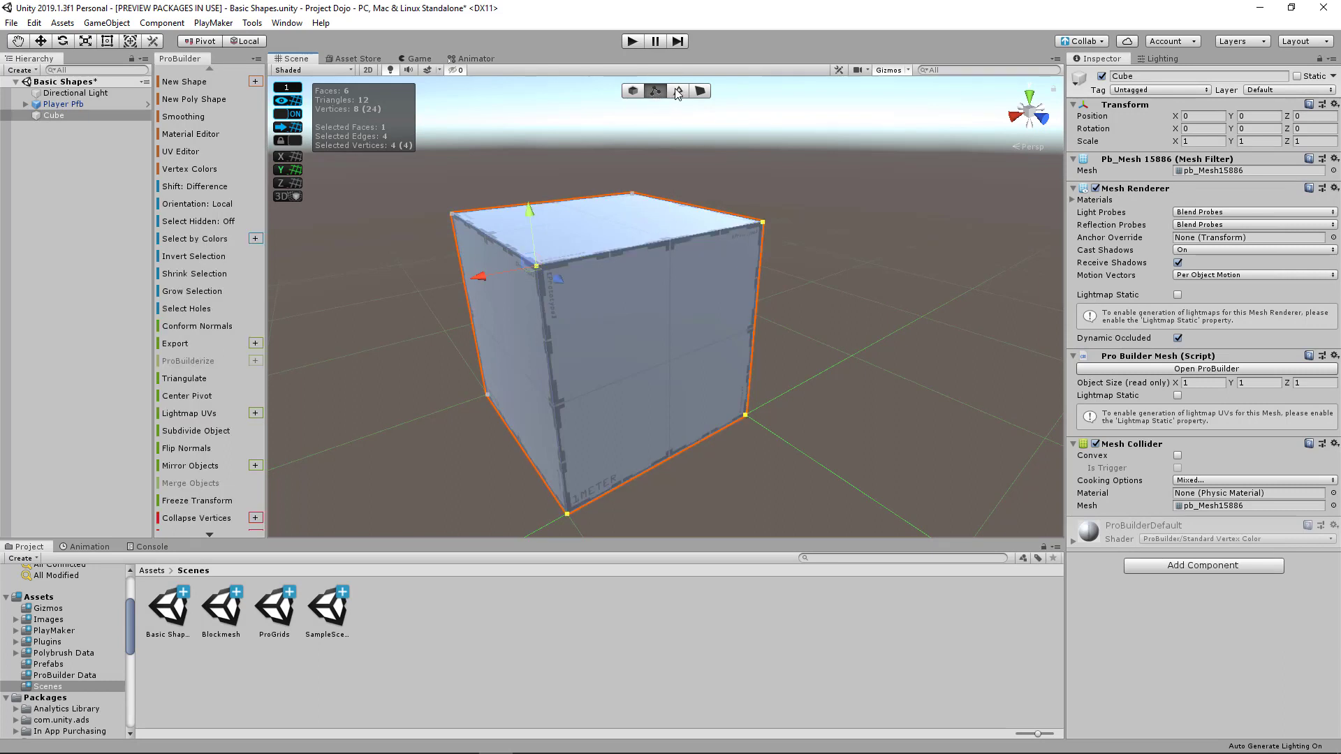
click(686, 92)
click(700, 91)
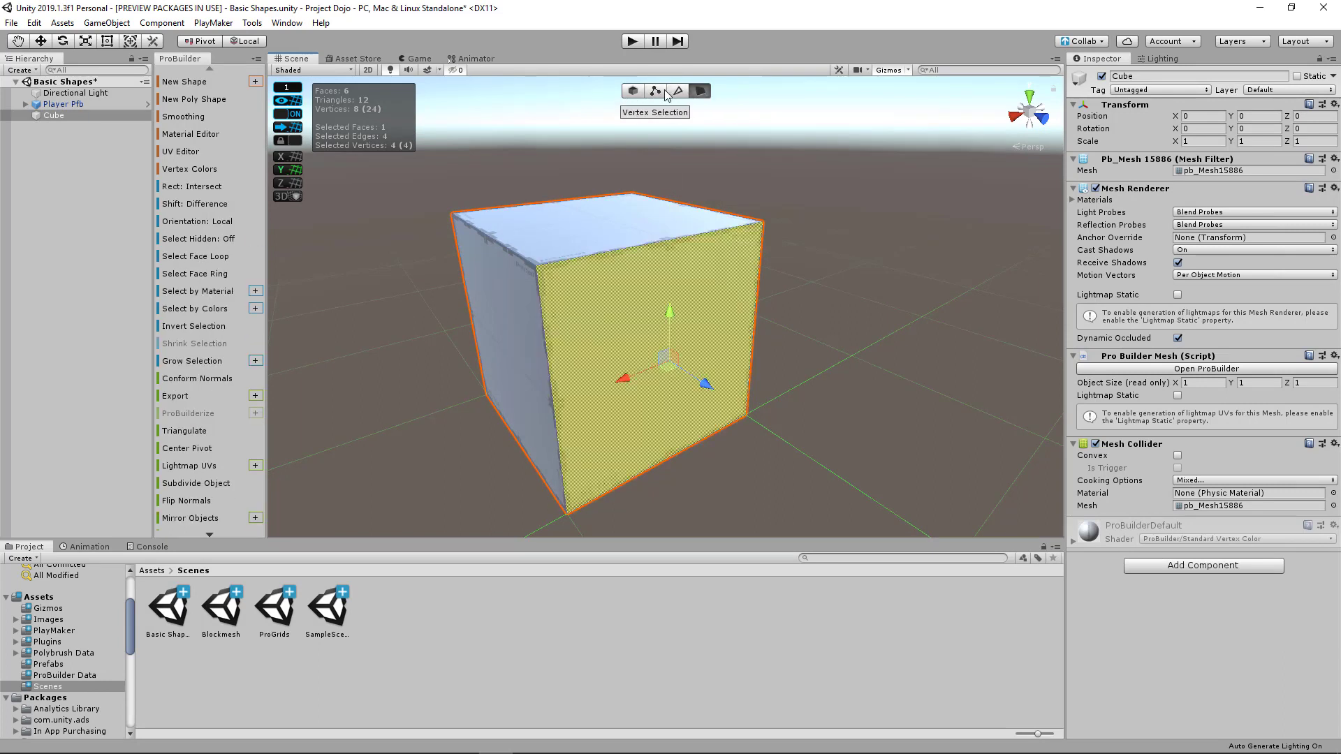
click(662, 91)
click(679, 92)
click(701, 91)
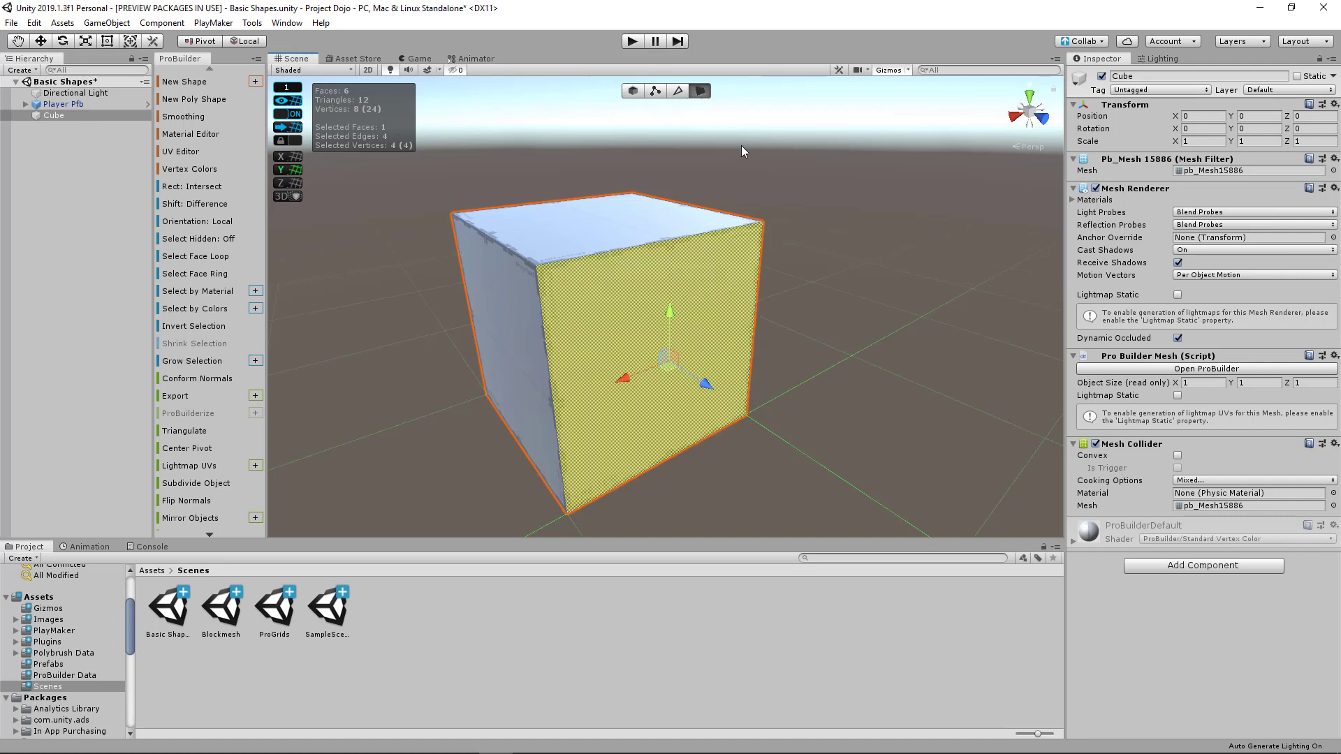
Step: Select all faces of the cube at once in face selection mode
double_click(635, 271)
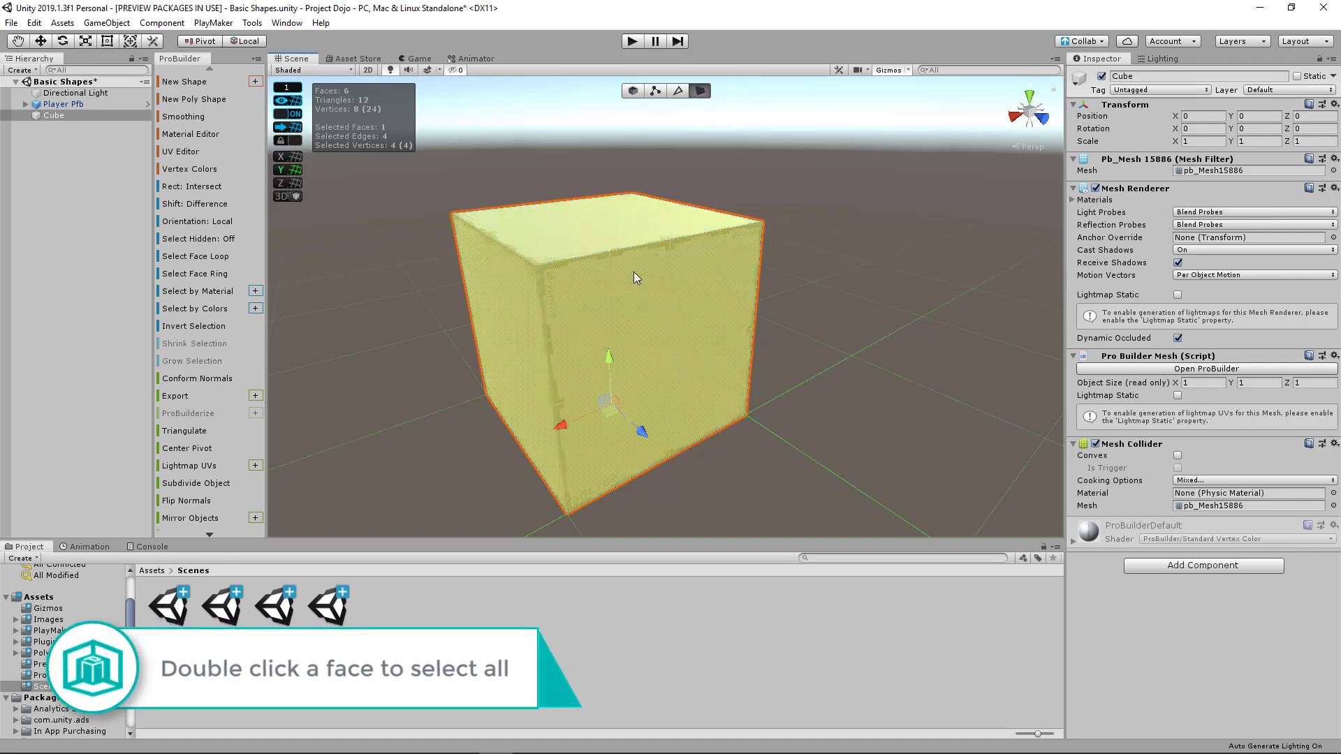
mouse_move(542, 330)
alt+mouse_down()
mouse_move(343, 320)
mouse_move(552, 326)
alt+mouse_up()
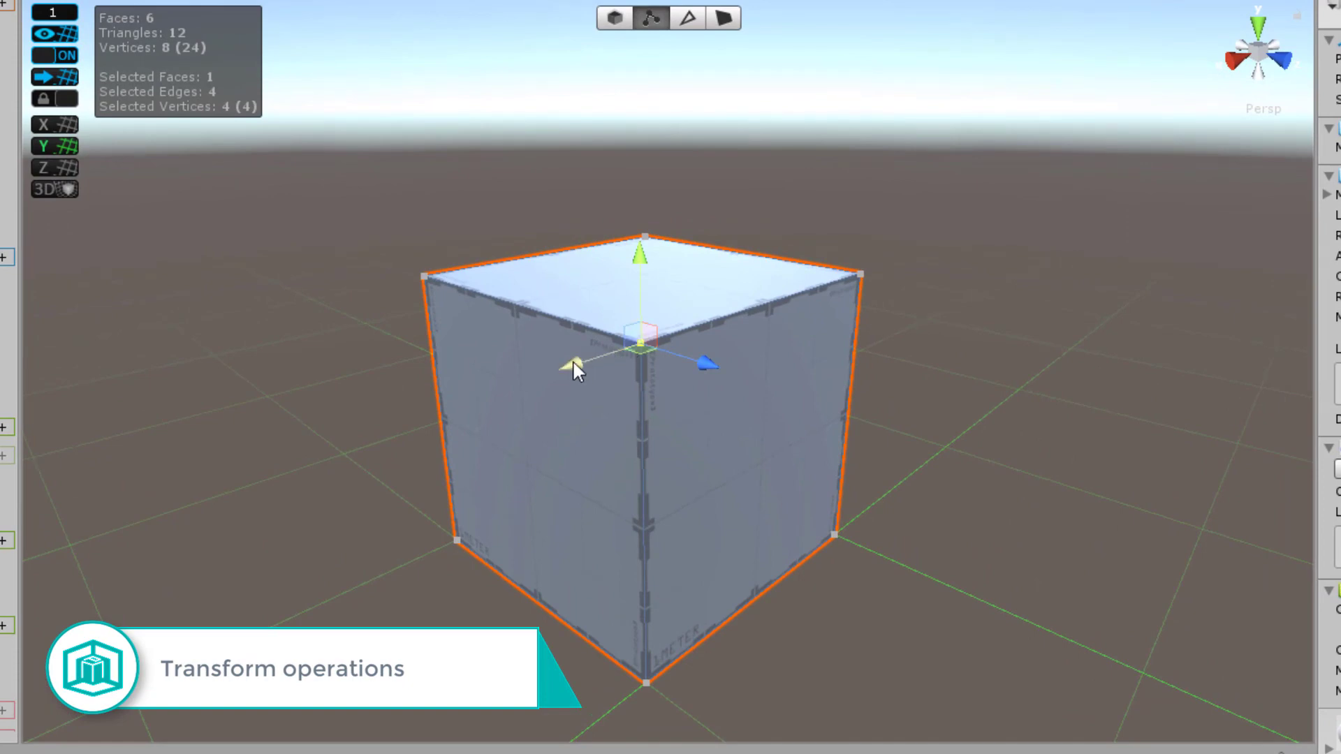
Step: Move the selected top corner vertex far outward from the cube along the X axis
drag(573, 362, 467, 427)
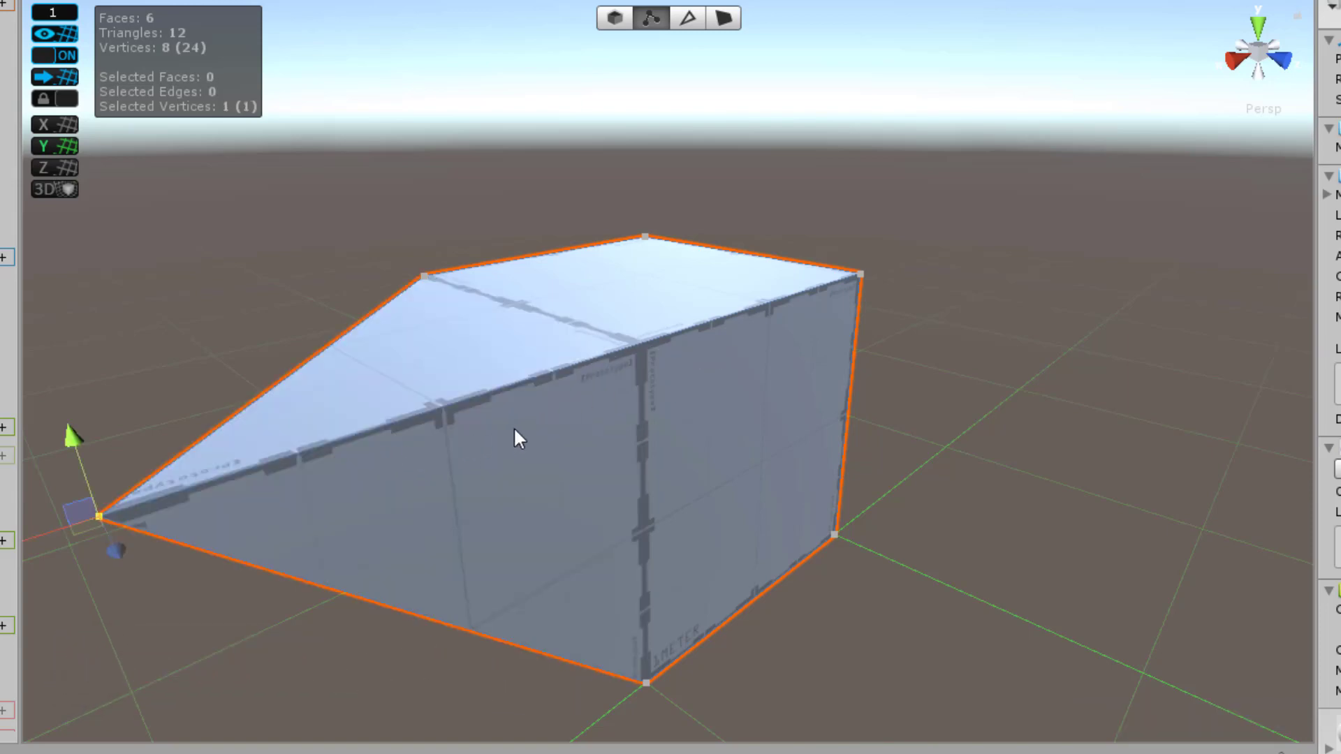
alt+drag(467, 505, 579, 482)
scroll(760, 486, down, 5)
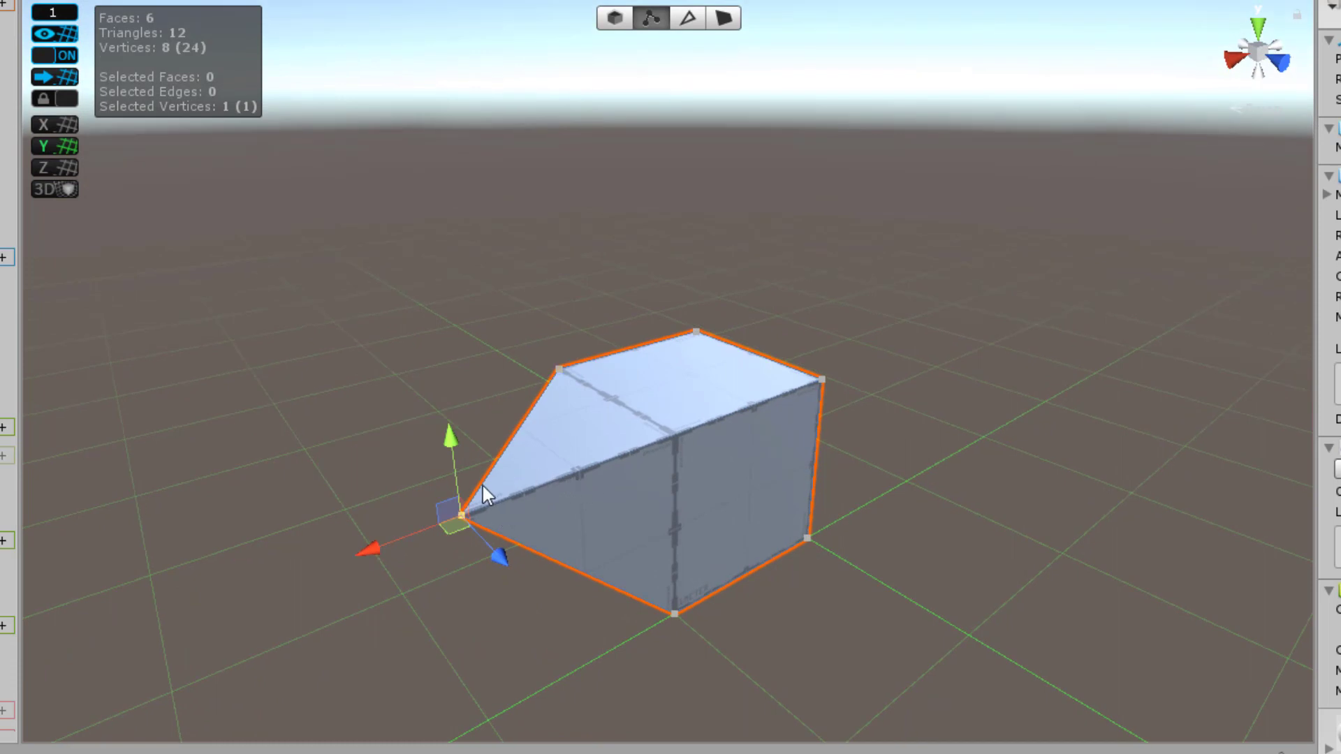
Step: Try to rotate the pulled-out corner vertex, and select the cube's nearest bottom corner vertex
key(r)
key(e)
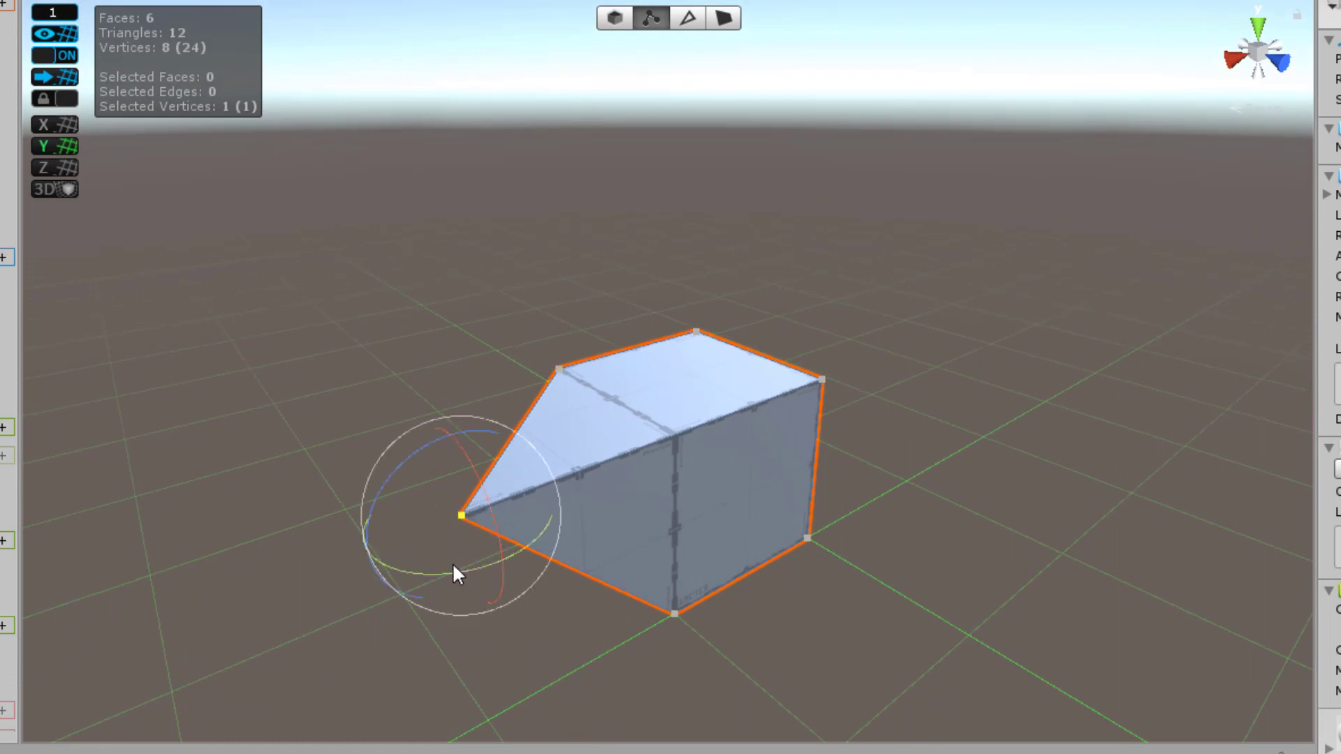
drag(488, 526, 529, 610)
click(751, 652)
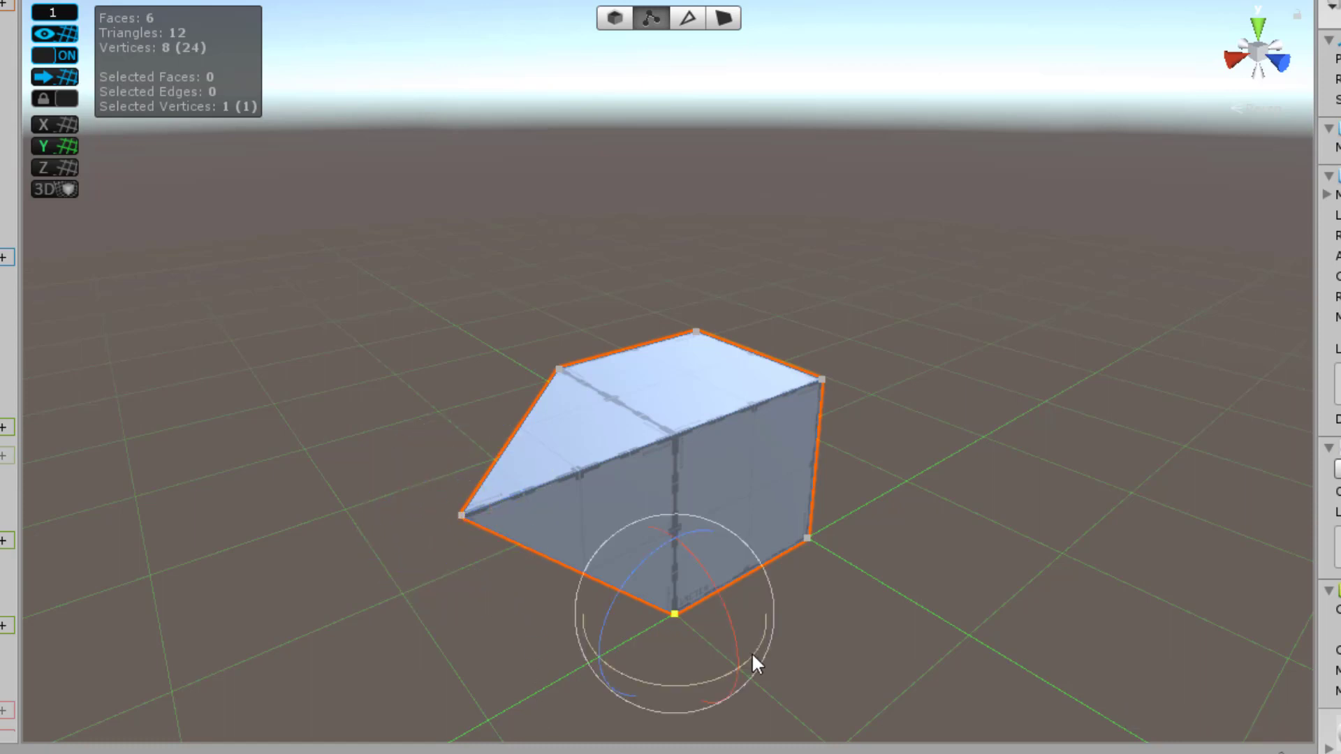
Step: In edge selection mode, rotate the edge joining the pulled-out vertex and the bottom front corner about the X axis
click(694, 25)
click(565, 542)
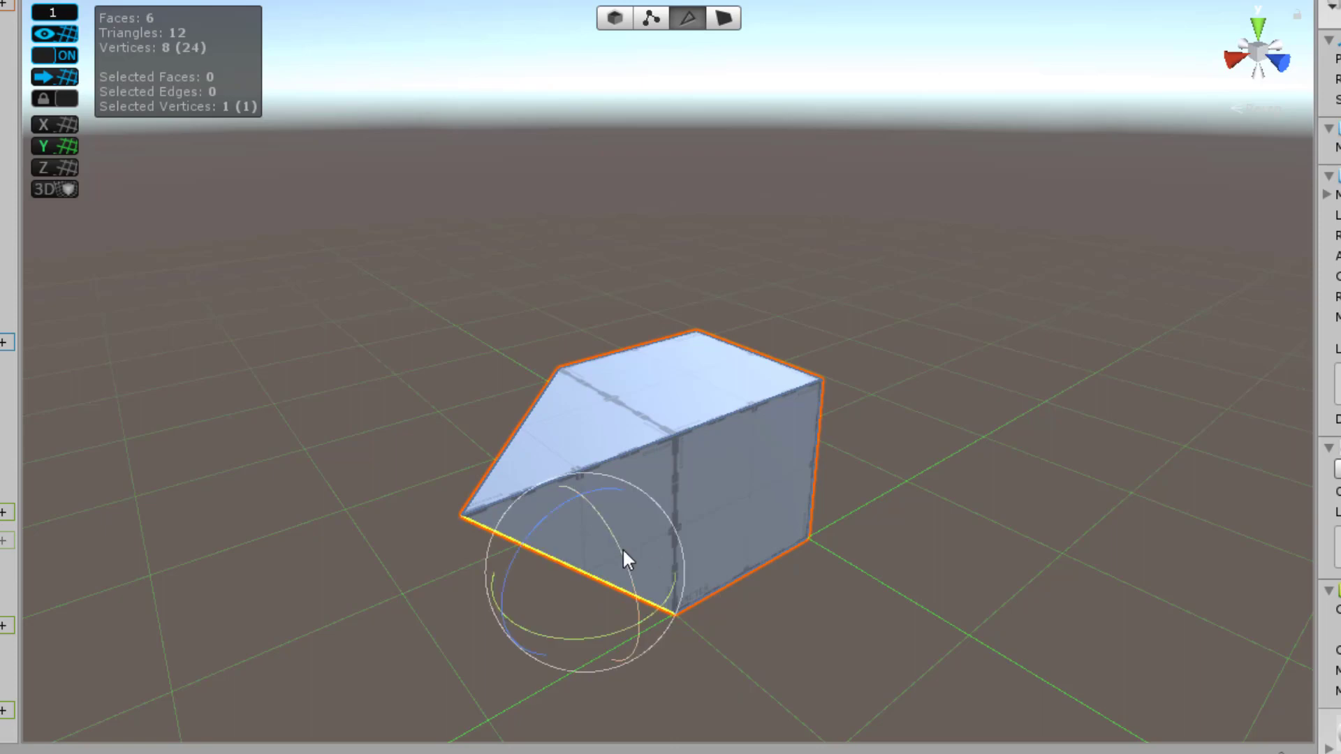
drag(622, 548, 671, 689)
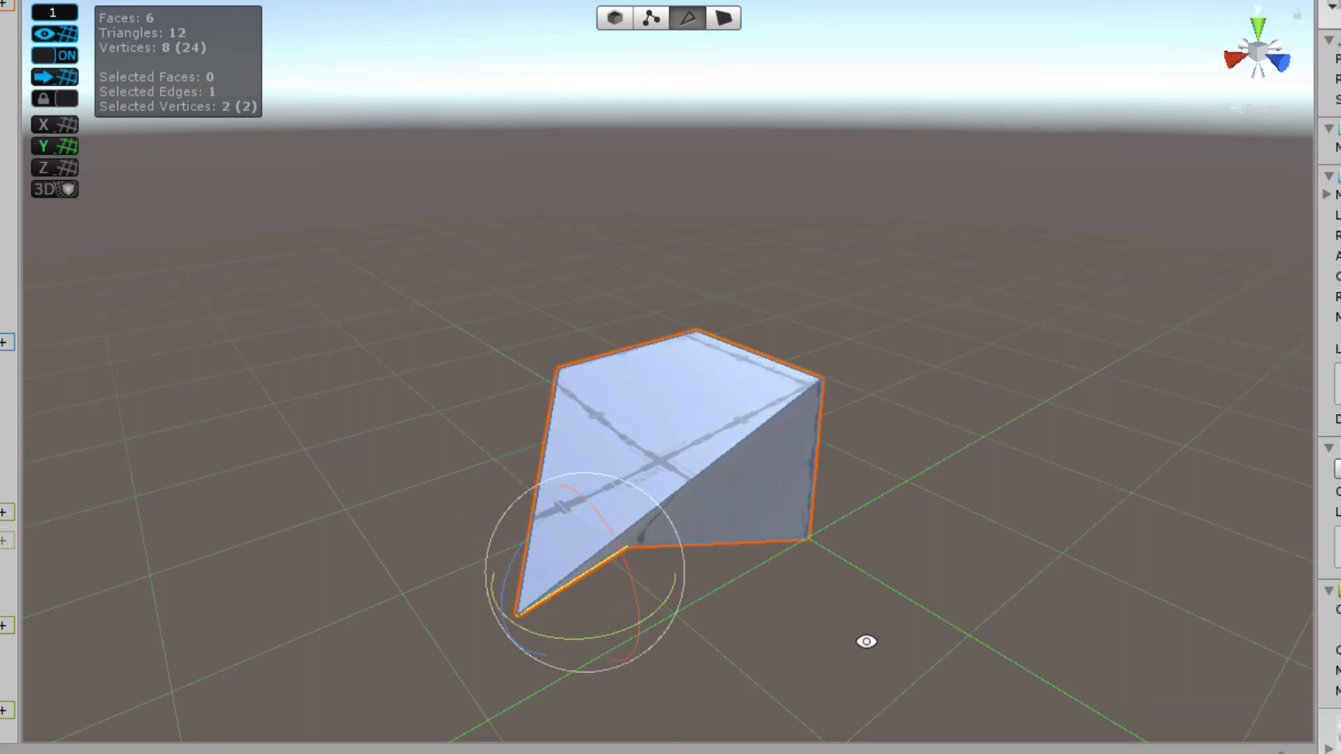
alt+drag(868, 638, 773, 503)
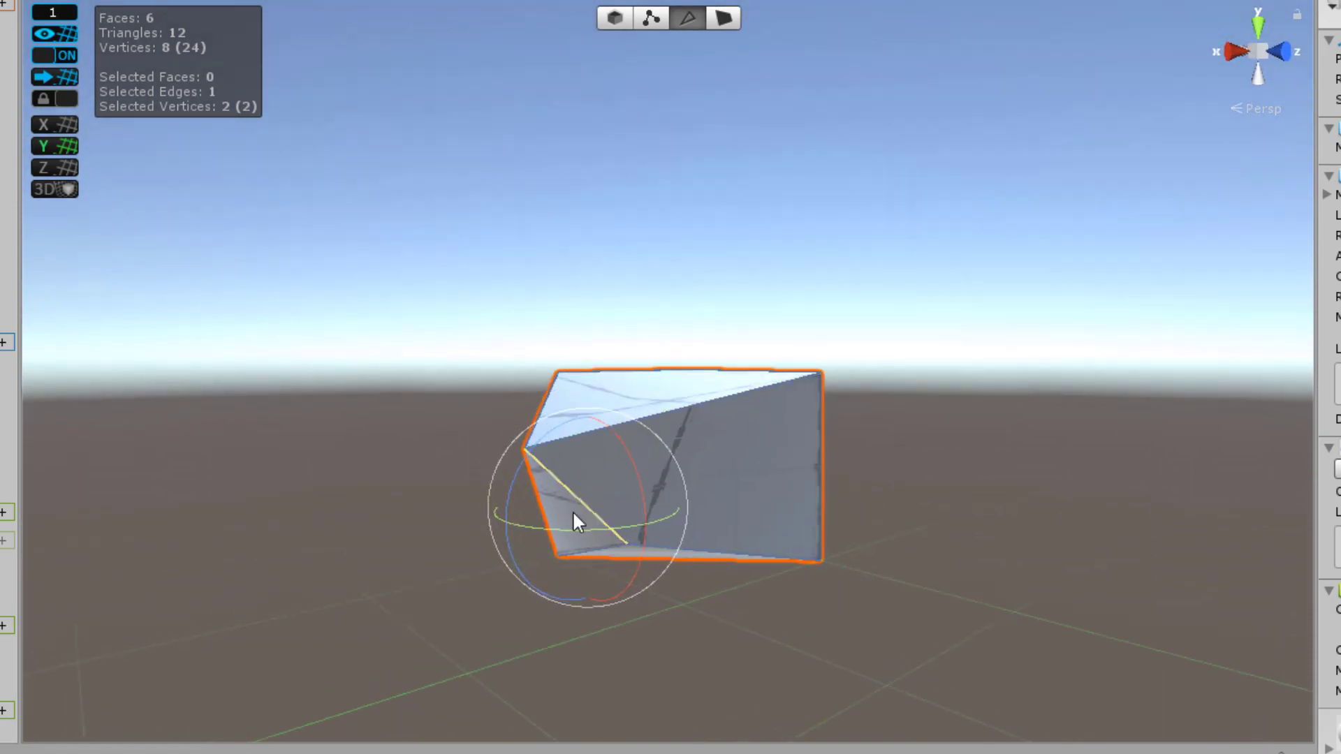
alt+drag(577, 521, 591, 572)
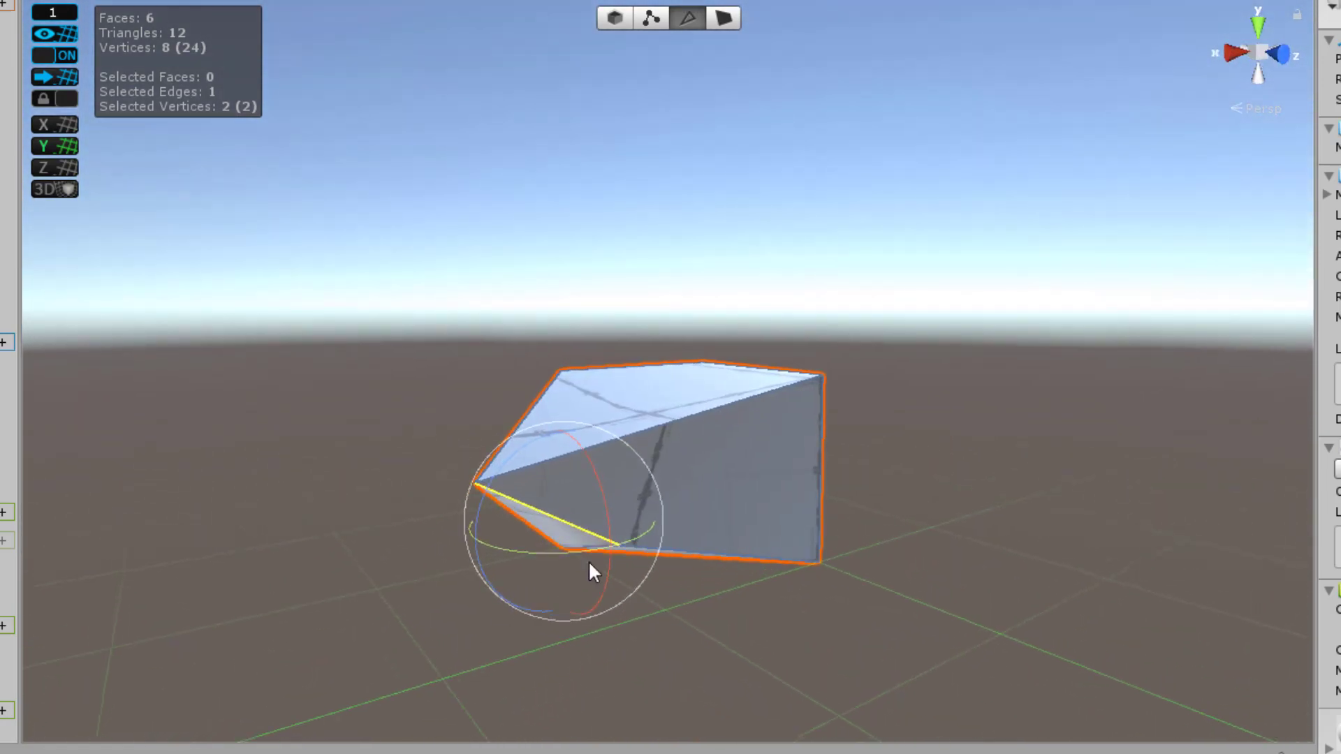
Step: Scale the selected edge uniformly with the Scale tool and clear the selection
key(w)
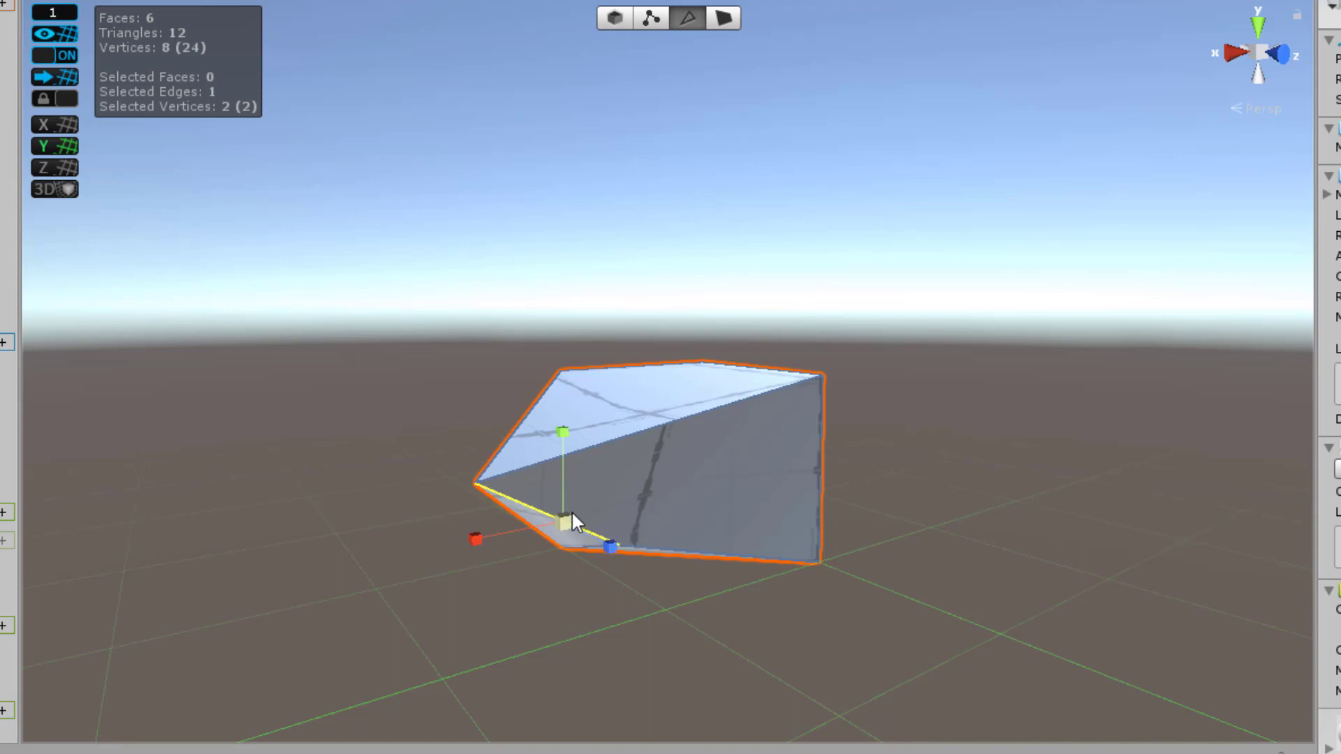
drag(571, 515, 665, 537)
click(946, 482)
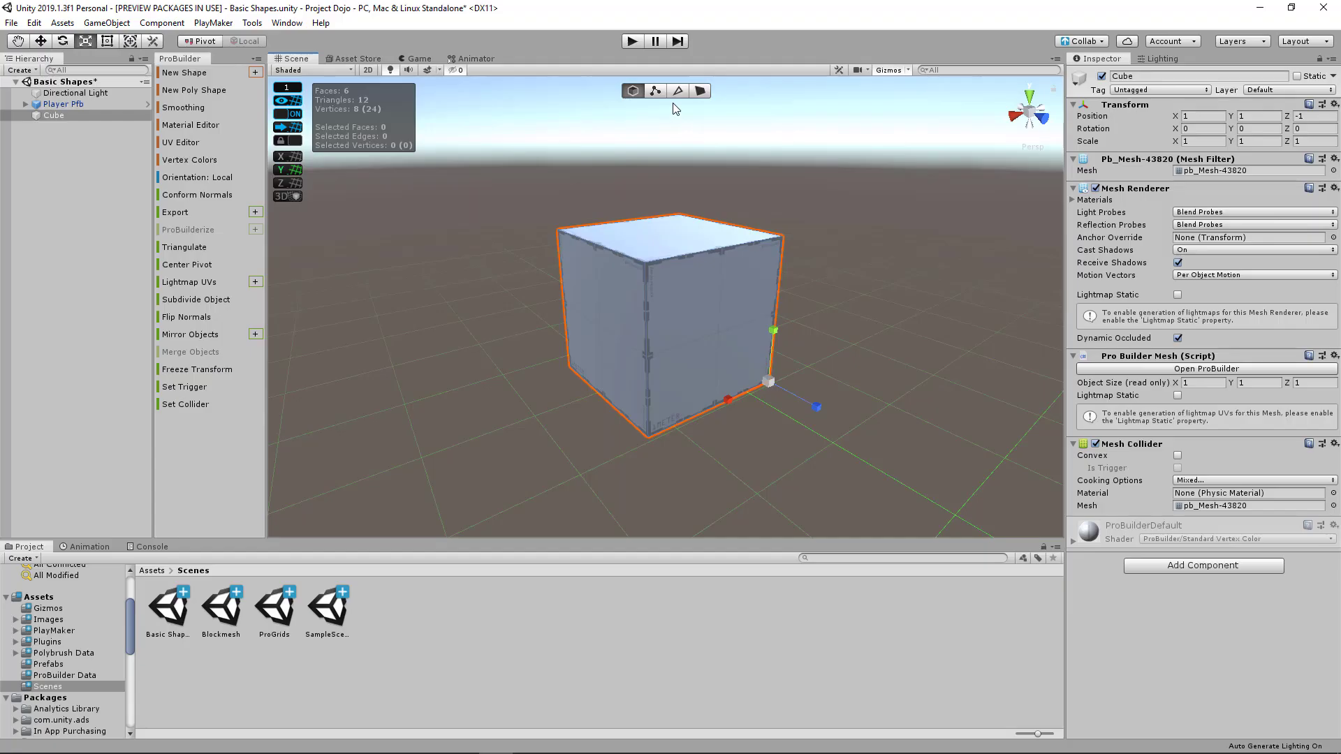
Step: In face selection mode, move the cube's Z-facing side face outward to make the block 2 units long along Z
click(677, 91)
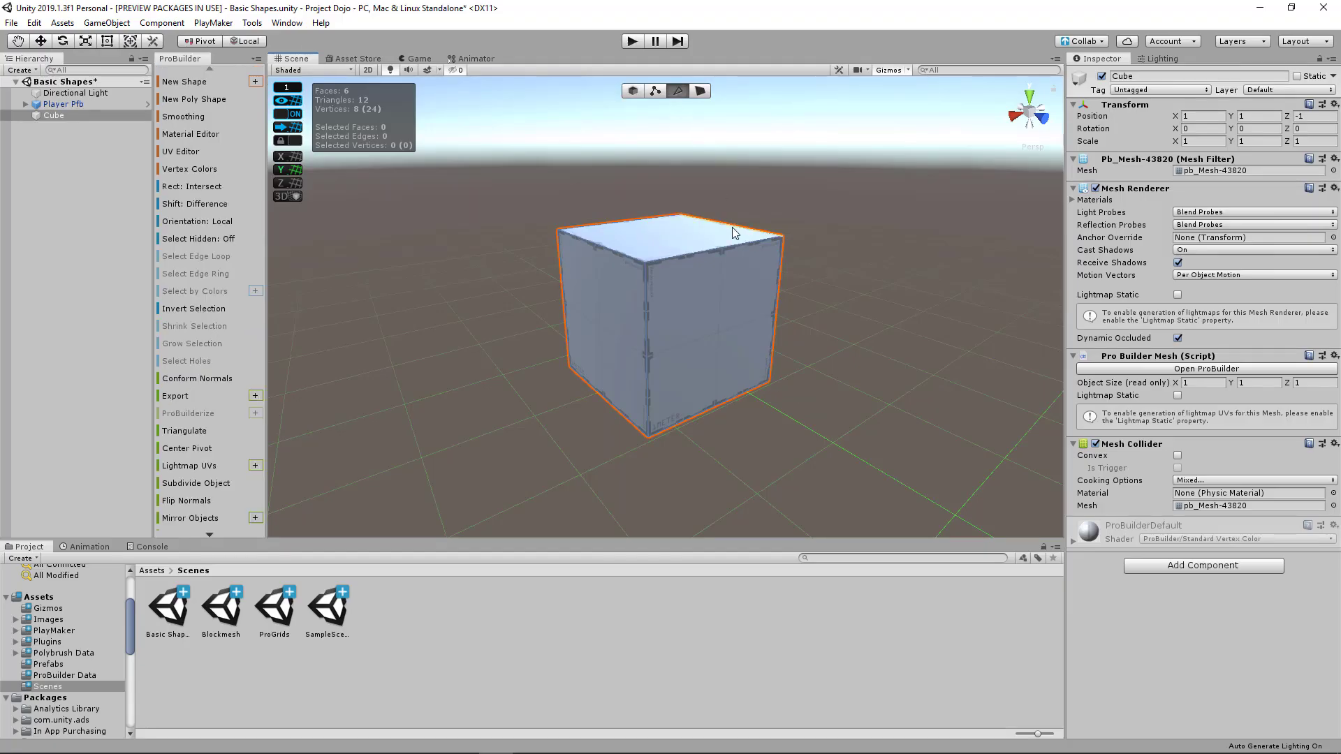
click(701, 92)
click(723, 328)
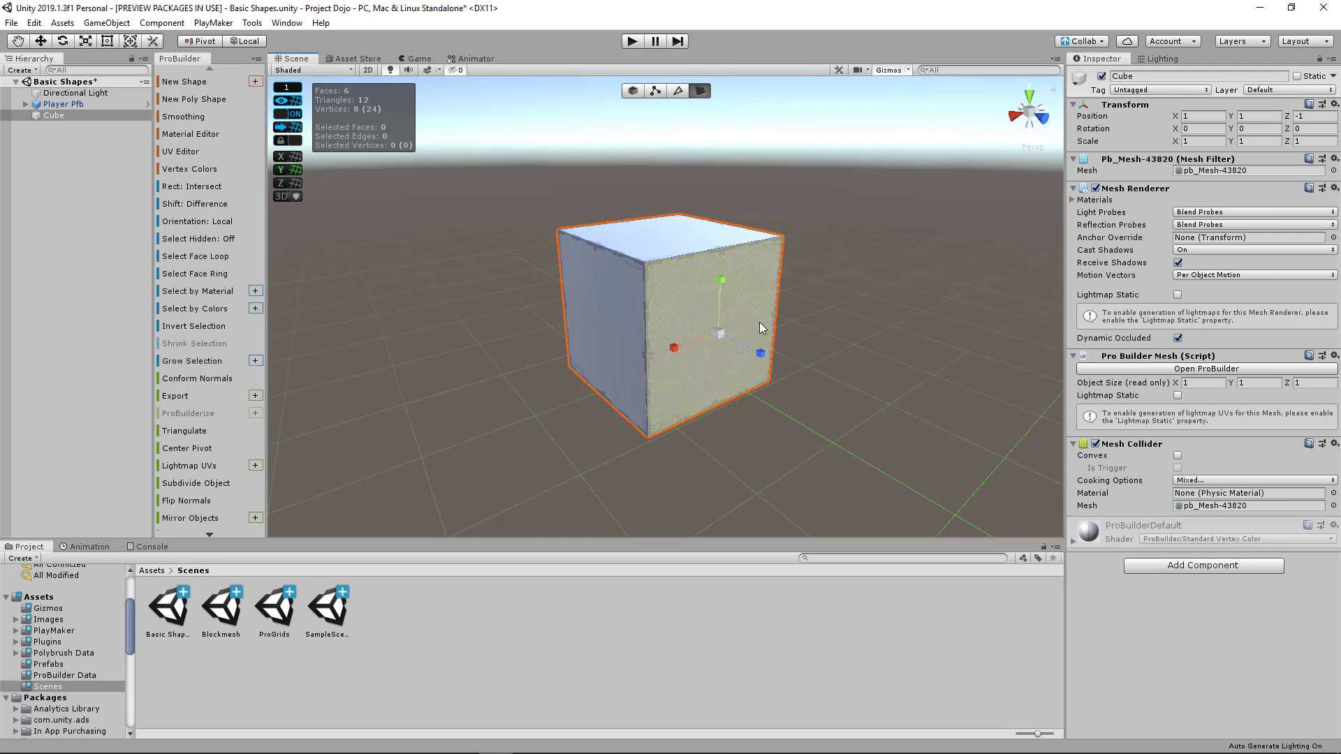
alt+drag(834, 362, 879, 362)
alt+right_drag(891, 365, 757, 368)
middle_drag(758, 368, 740, 366)
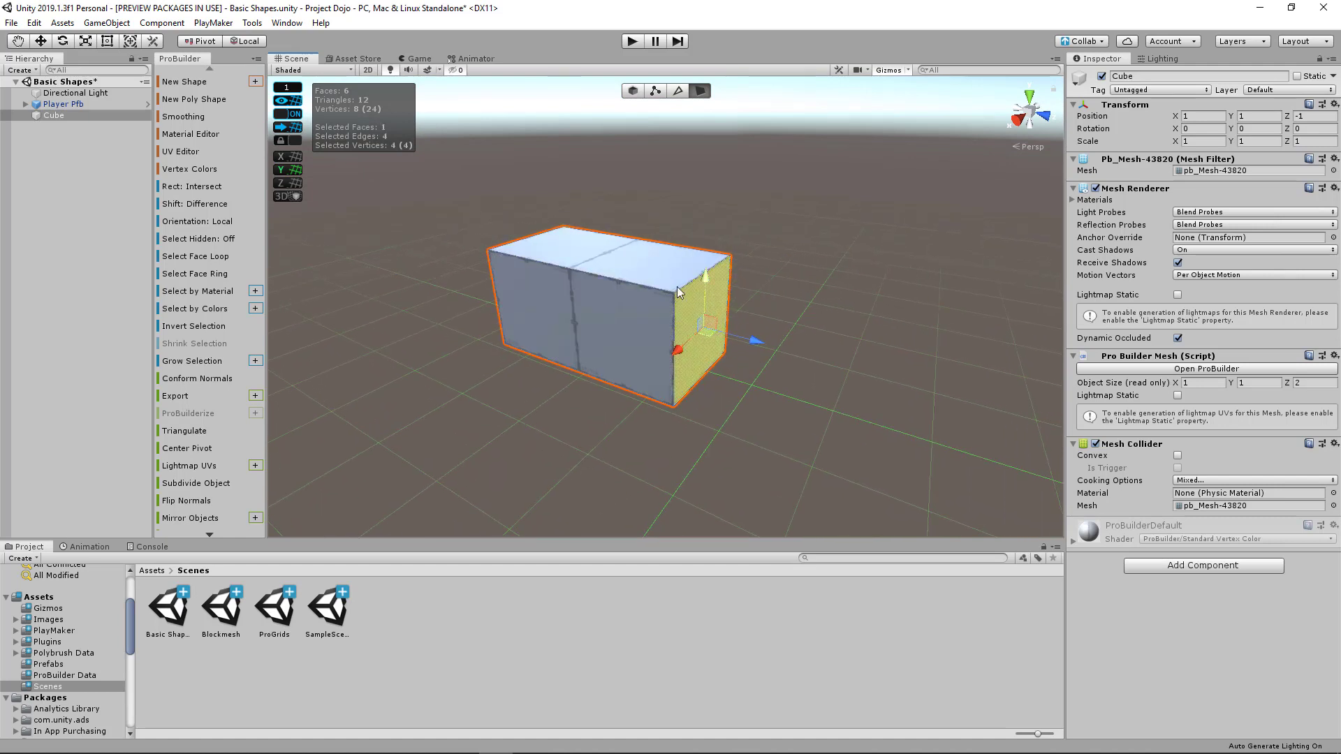
Step: Scale the block's selected end face down, rotate it into a tilt, and deselect the block
key(r)
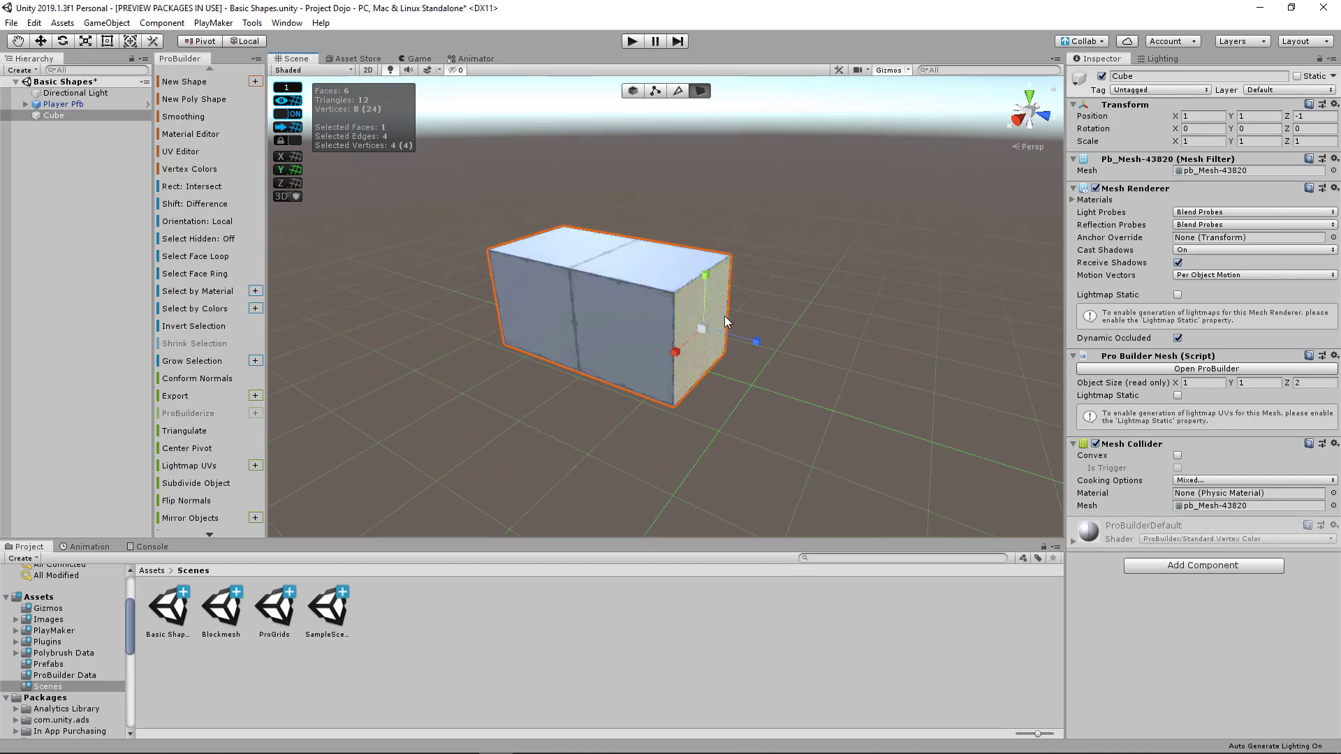
drag(704, 321, 686, 237)
key(e)
click(861, 351)
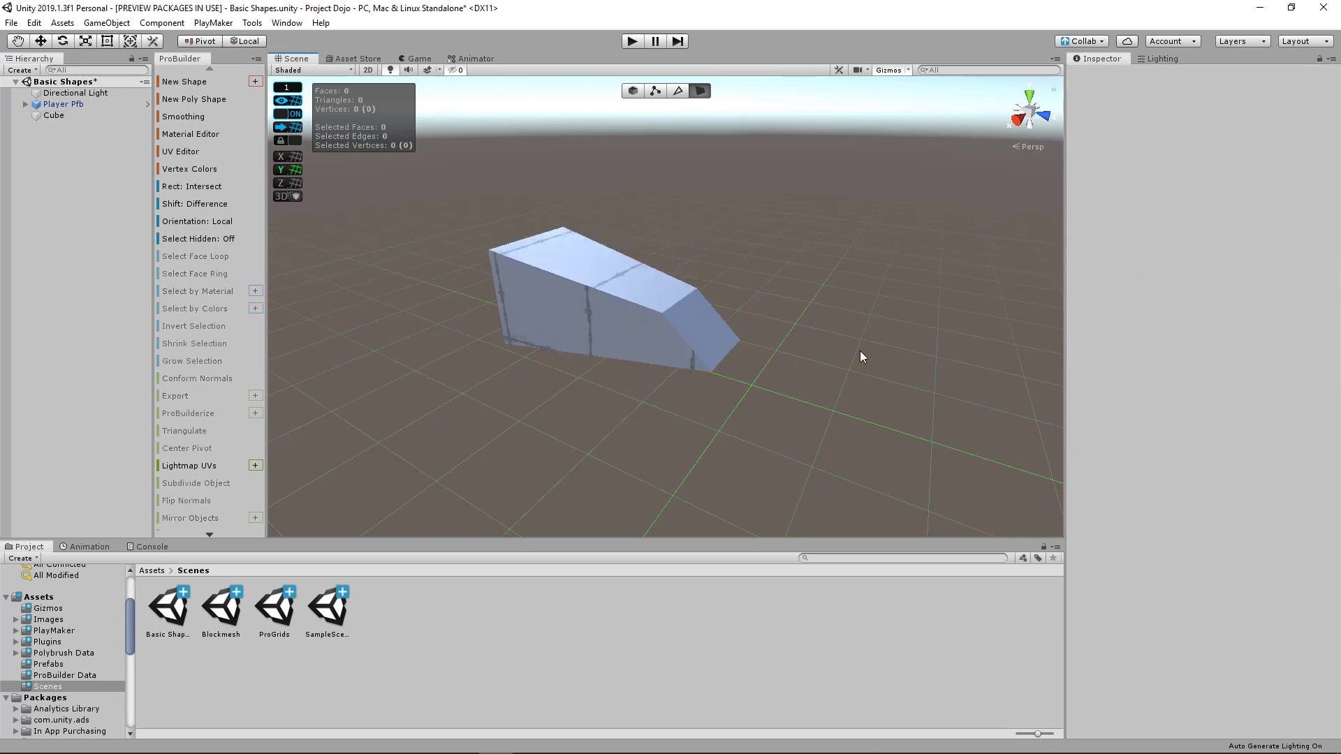
Step: In edge selection mode, select the block's long upper side edge and rotate it to skew the top and side
scroll(800, 320, up, 2)
click(676, 91)
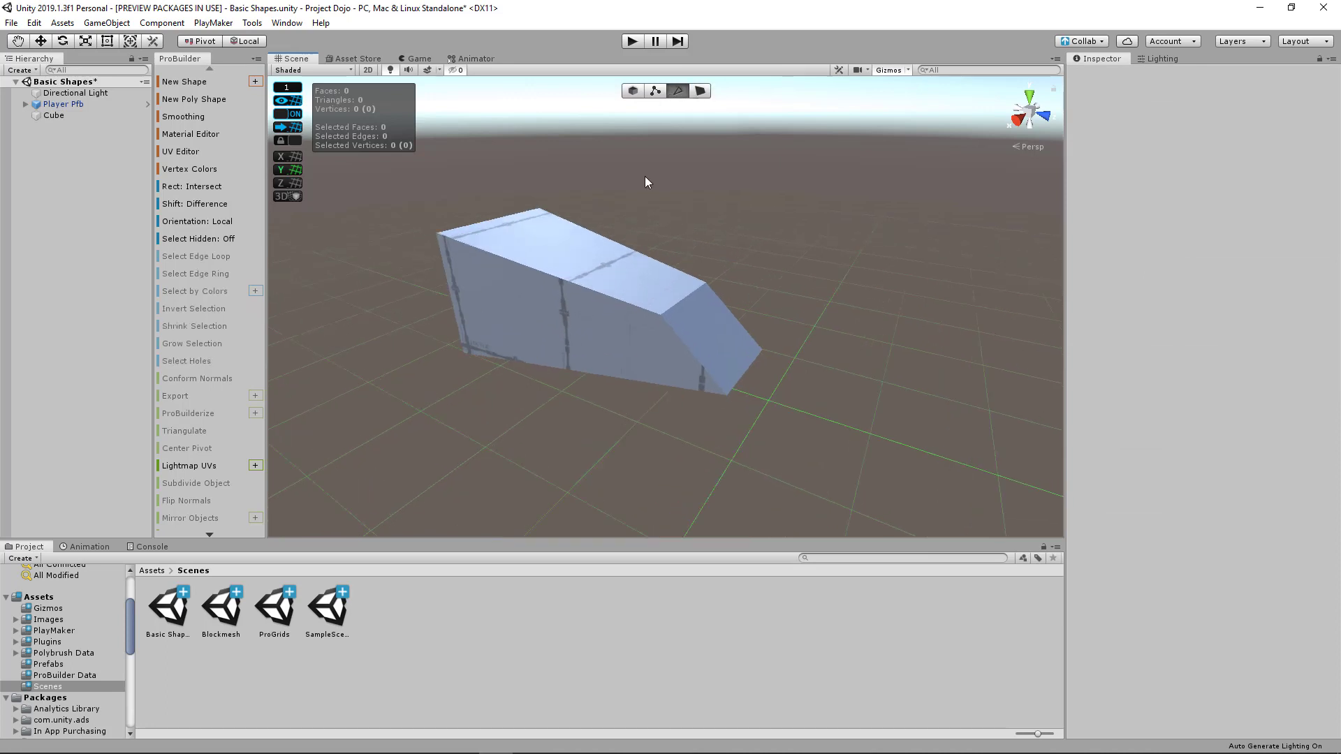
click(595, 294)
drag(553, 290, 512, 308)
scroll(512, 309, up, 3)
alt+drag(440, 361, 632, 342)
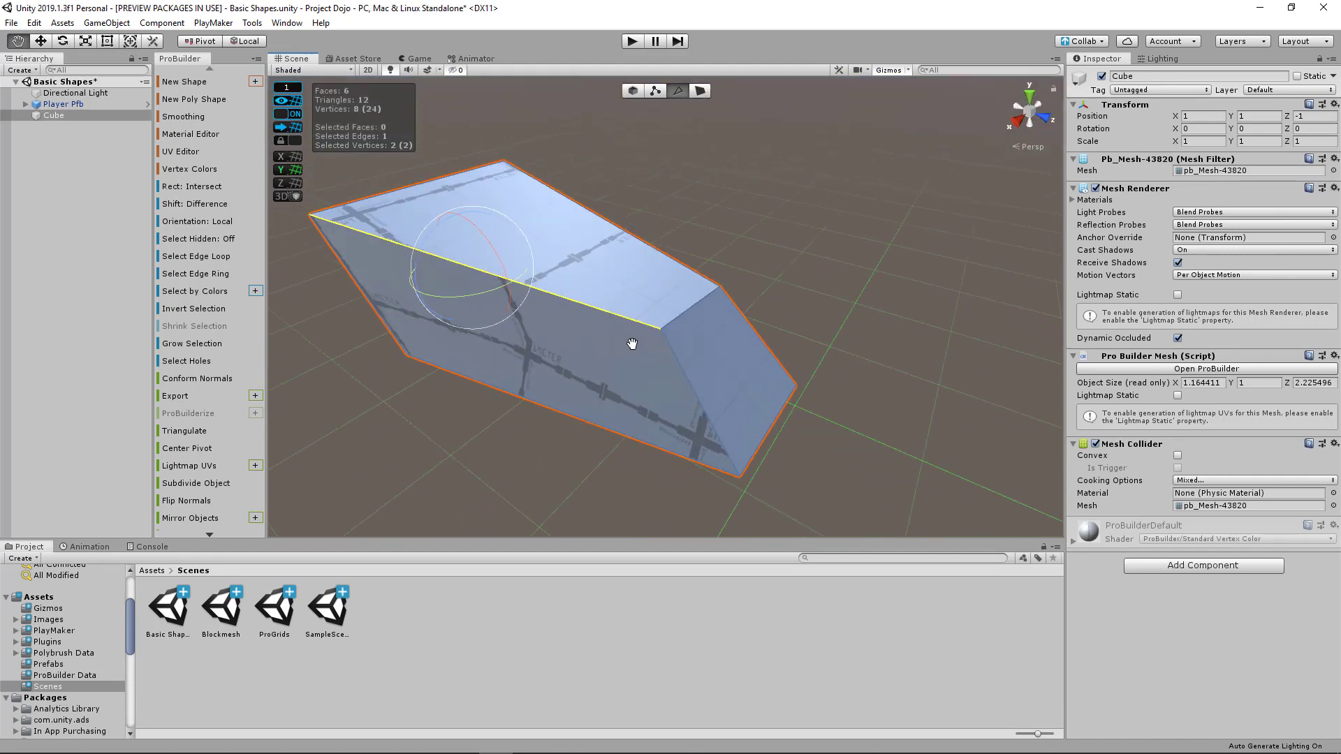
middle_drag(631, 342, 838, 332)
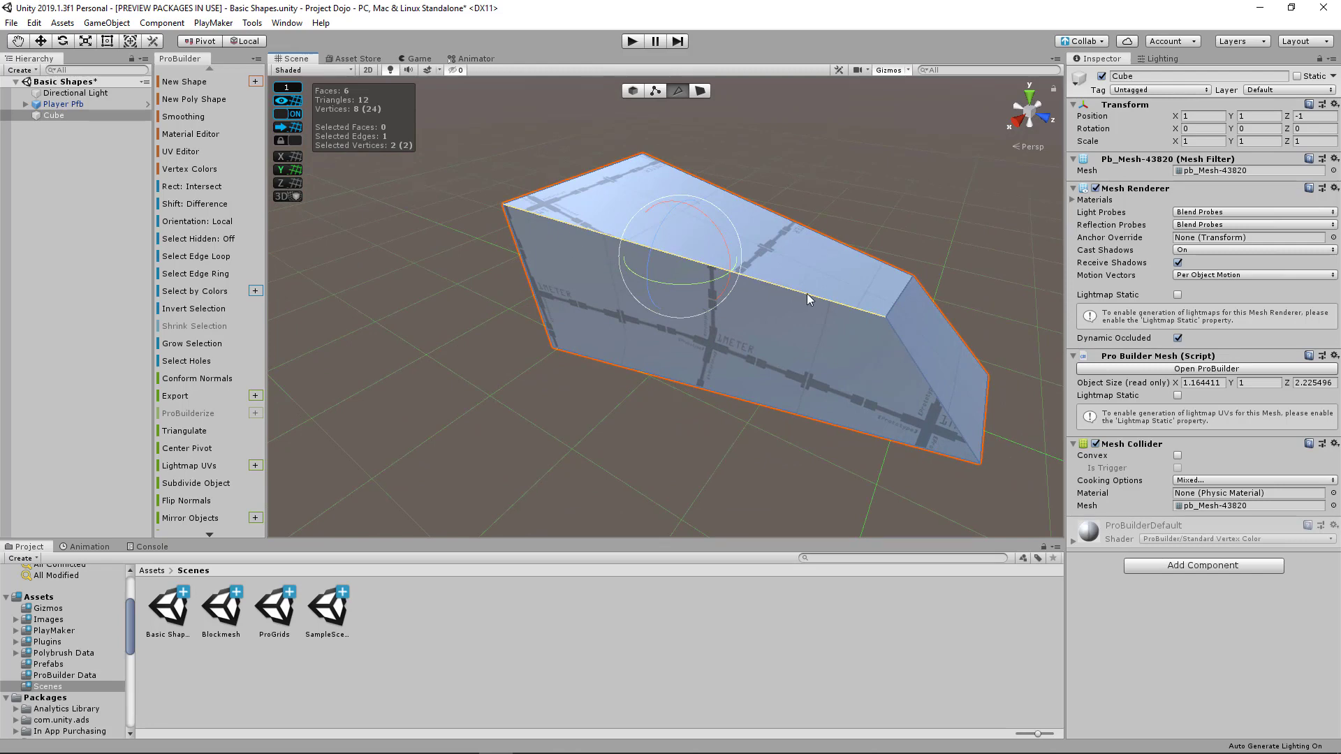
Step: Switch to face selection mode and rotate the block's top face to change its slope
alt+drag(877, 298, 540, 204)
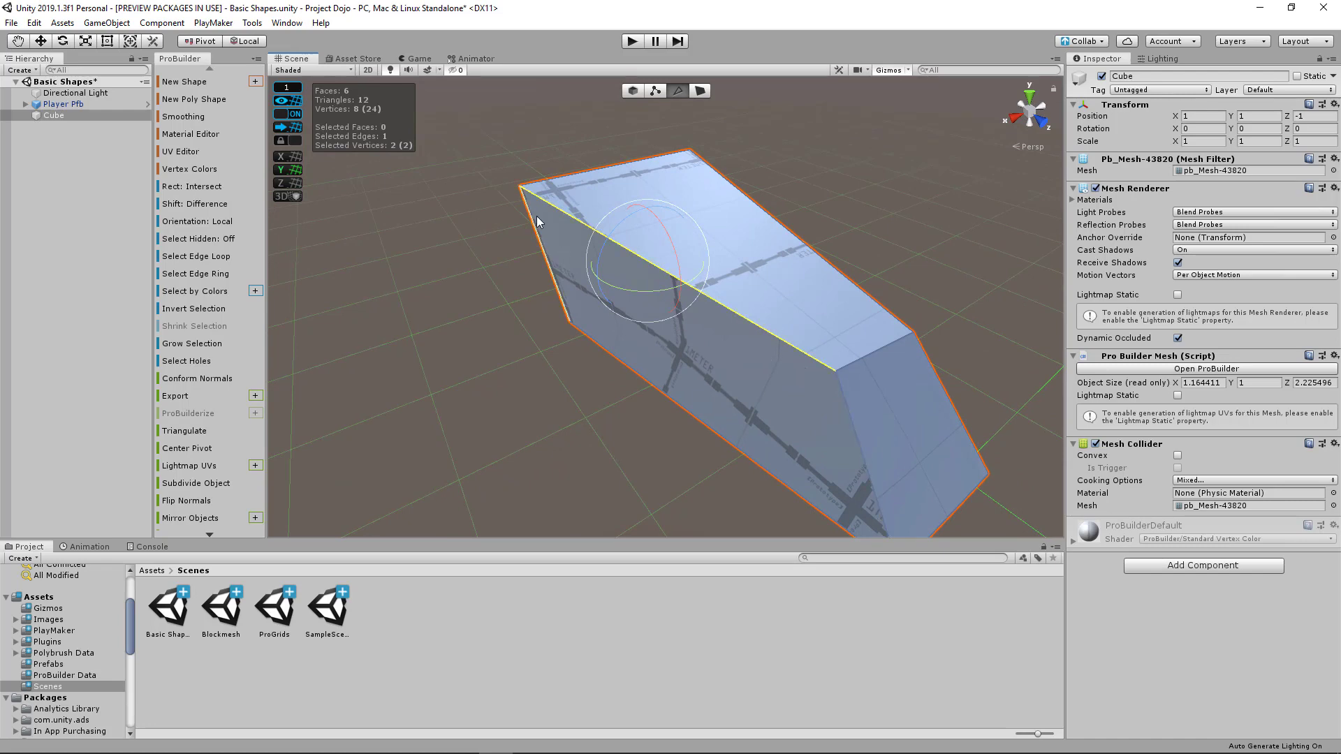
alt+drag(827, 408, 697, 138)
key(h)
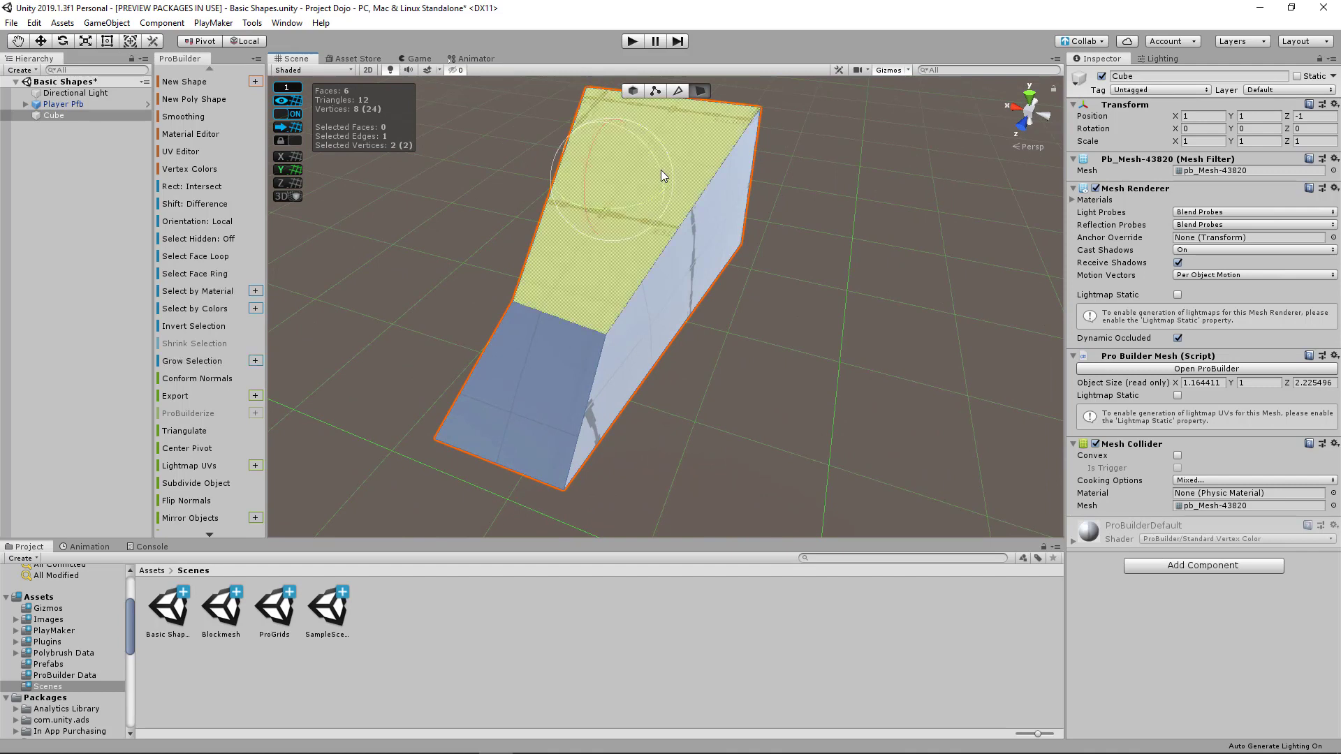
mouse_move(599, 140)
mouse_down()
mouse_move(588, 159)
mouse_move(626, 119)
mouse_move(605, 140)
mouse_move(619, 120)
mouse_move(623, 141)
mouse_up()
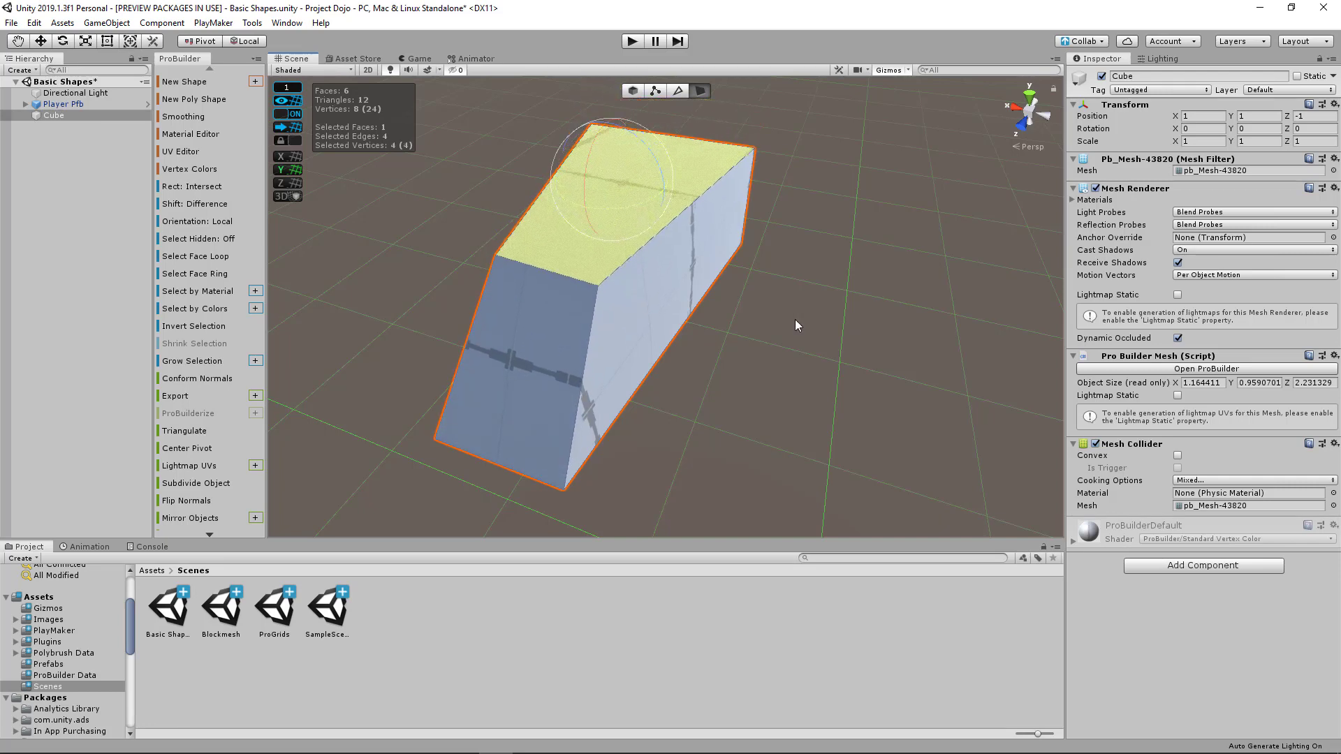
Step: In vertex selection mode, move the top face's four vertices together along the X axis to shear the block
alt+drag(637, 337, 857, 340)
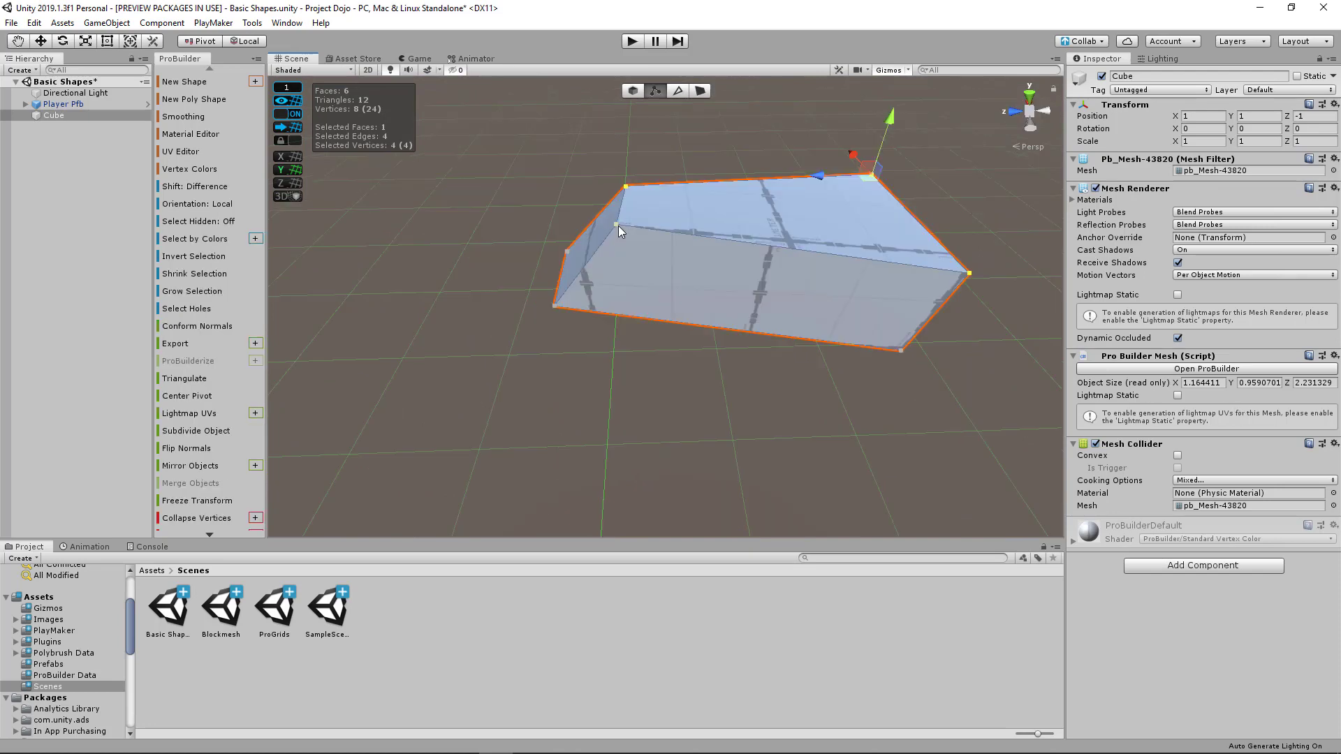
alt+drag(620, 229, 831, 375)
drag(688, 141, 598, 97)
key(ctrl+z)
key(ctrl+y)
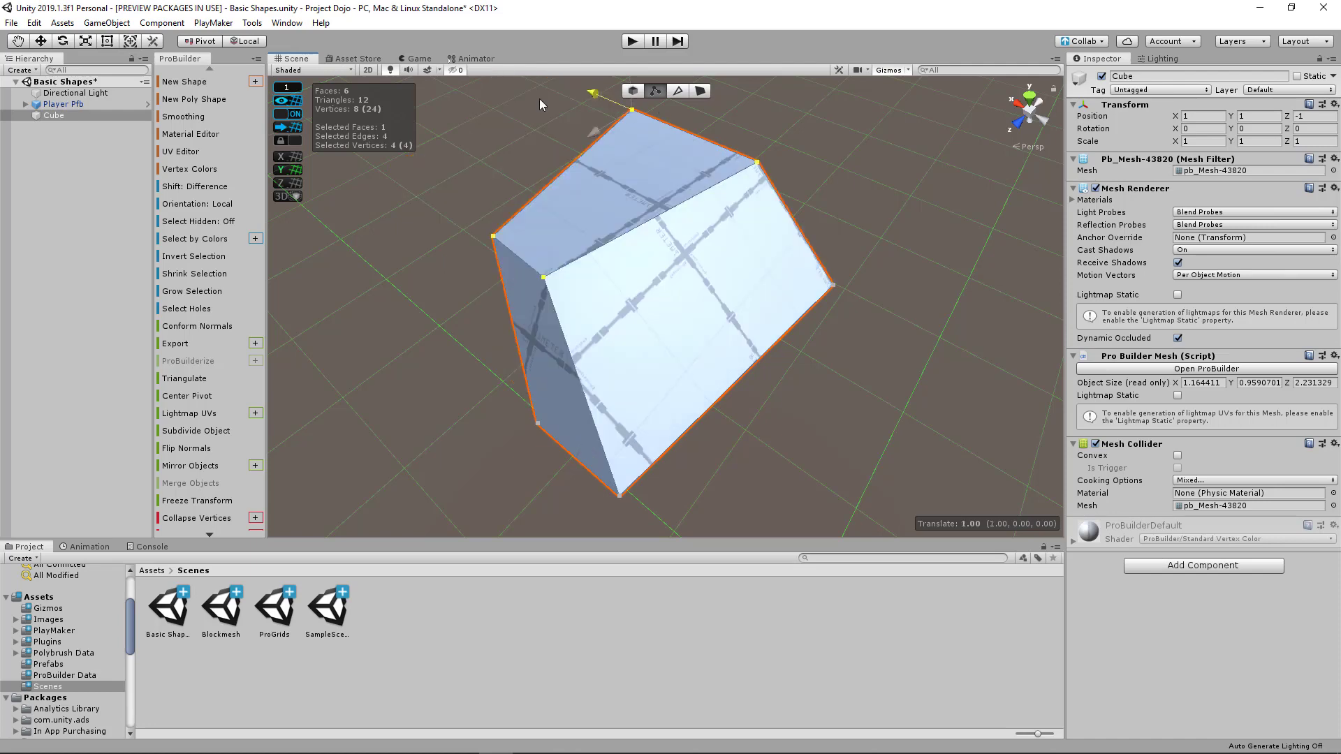
drag(627, 145, 785, 225)
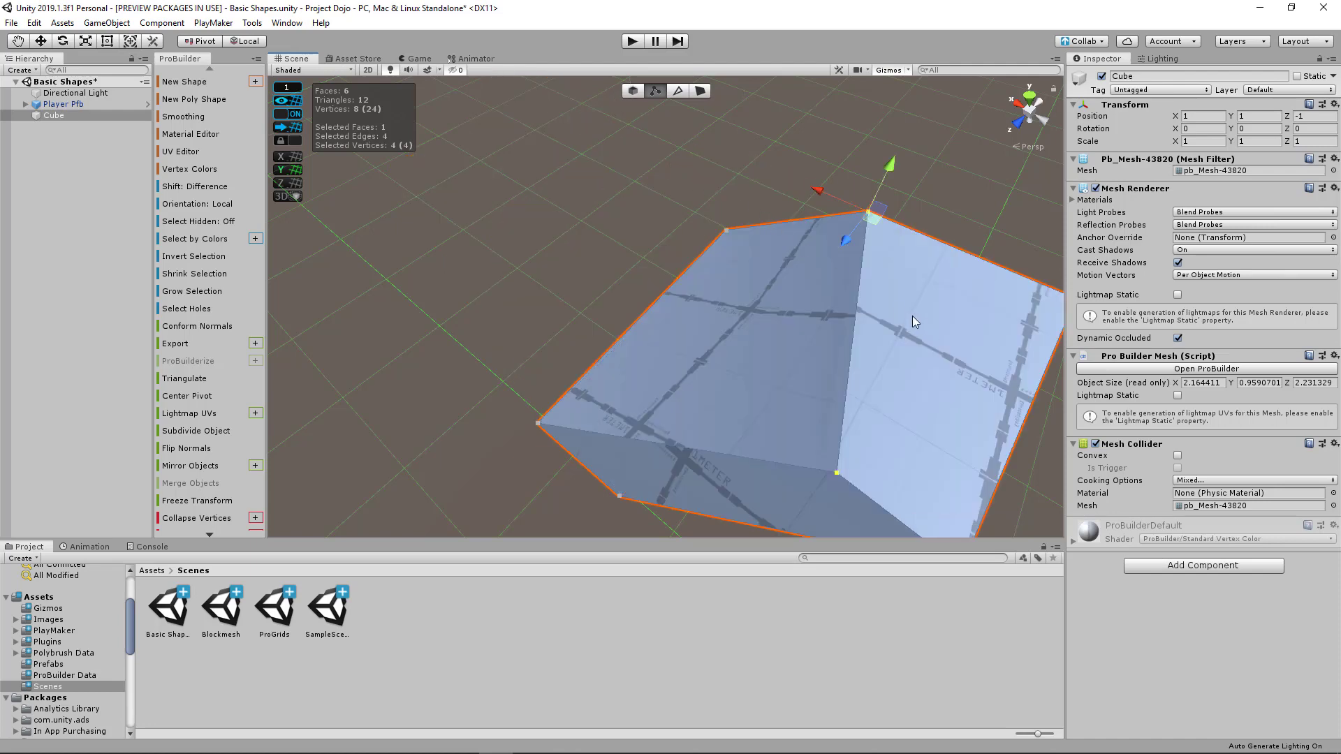
middle_drag(913, 316, 724, 288)
scroll(706, 278, down, 3)
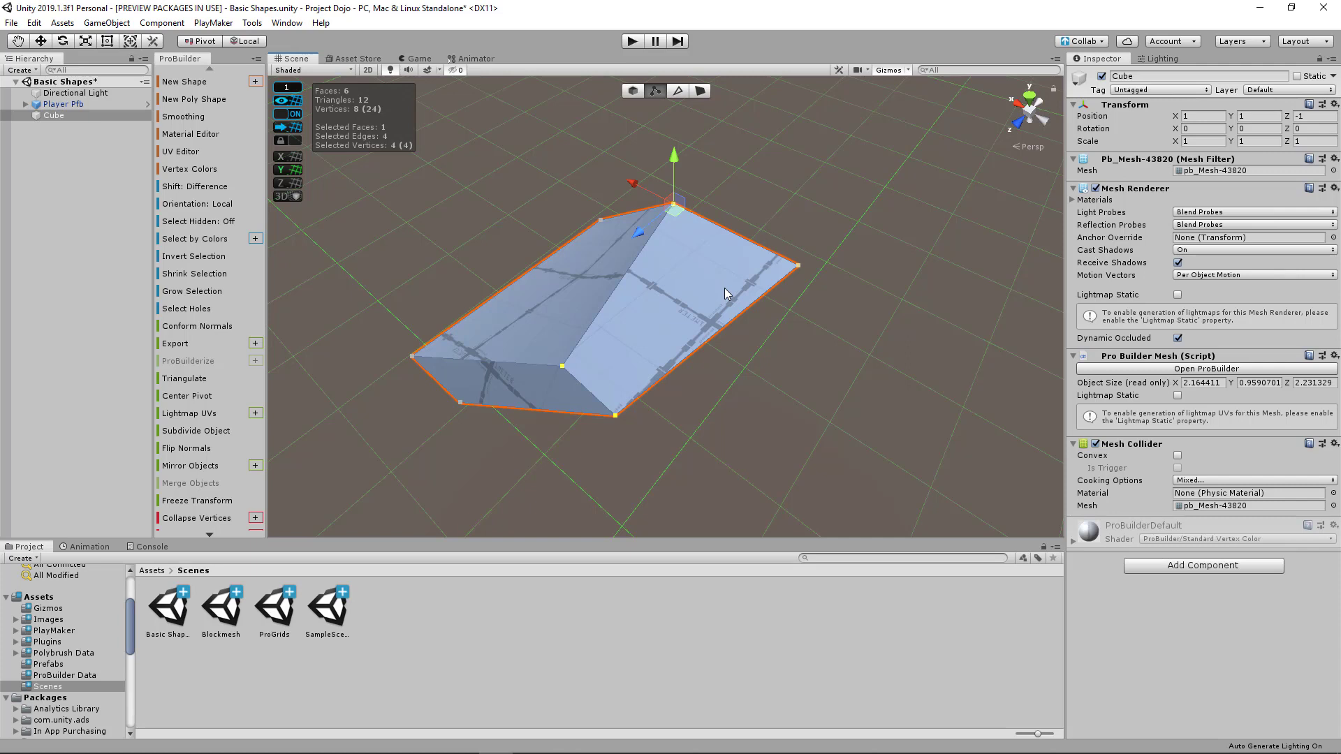
scroll(724, 288, up, 2)
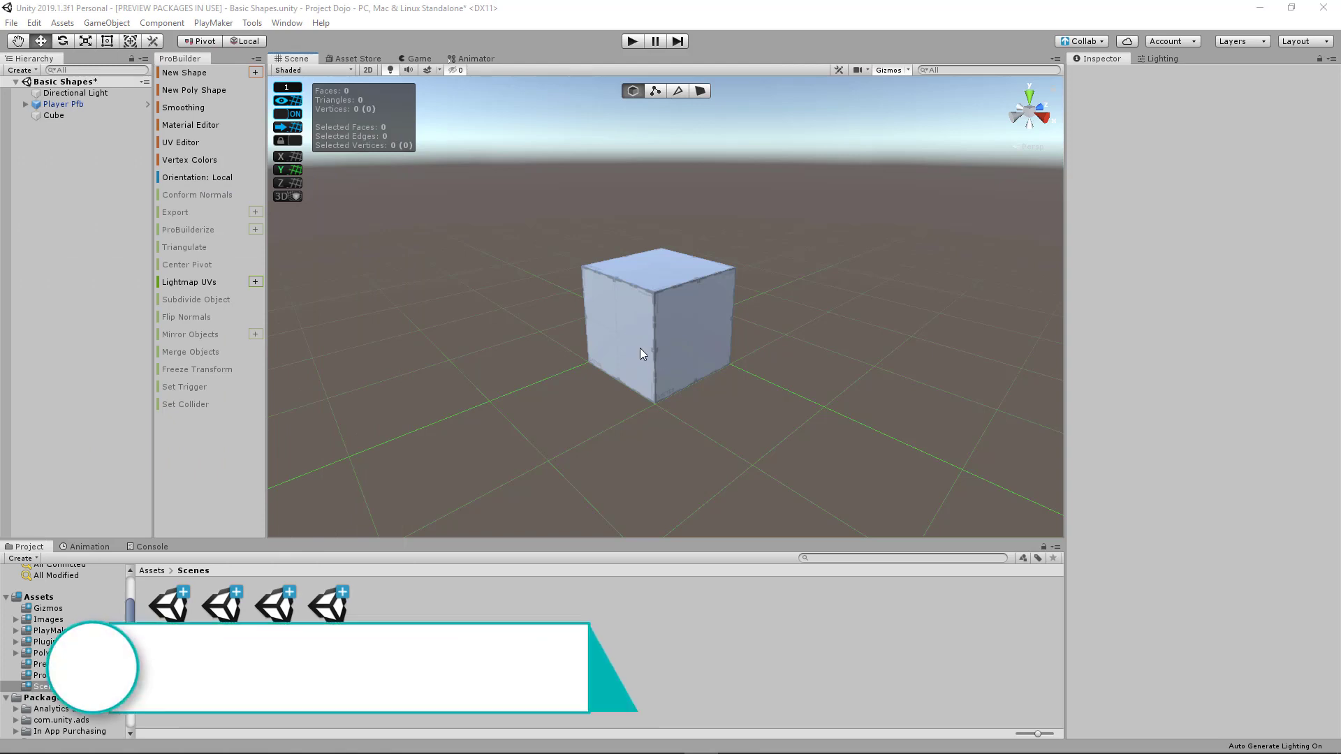
Step: Select the fresh cube, switch to face selection mode, and select its front face on the negative Z side
click(615, 320)
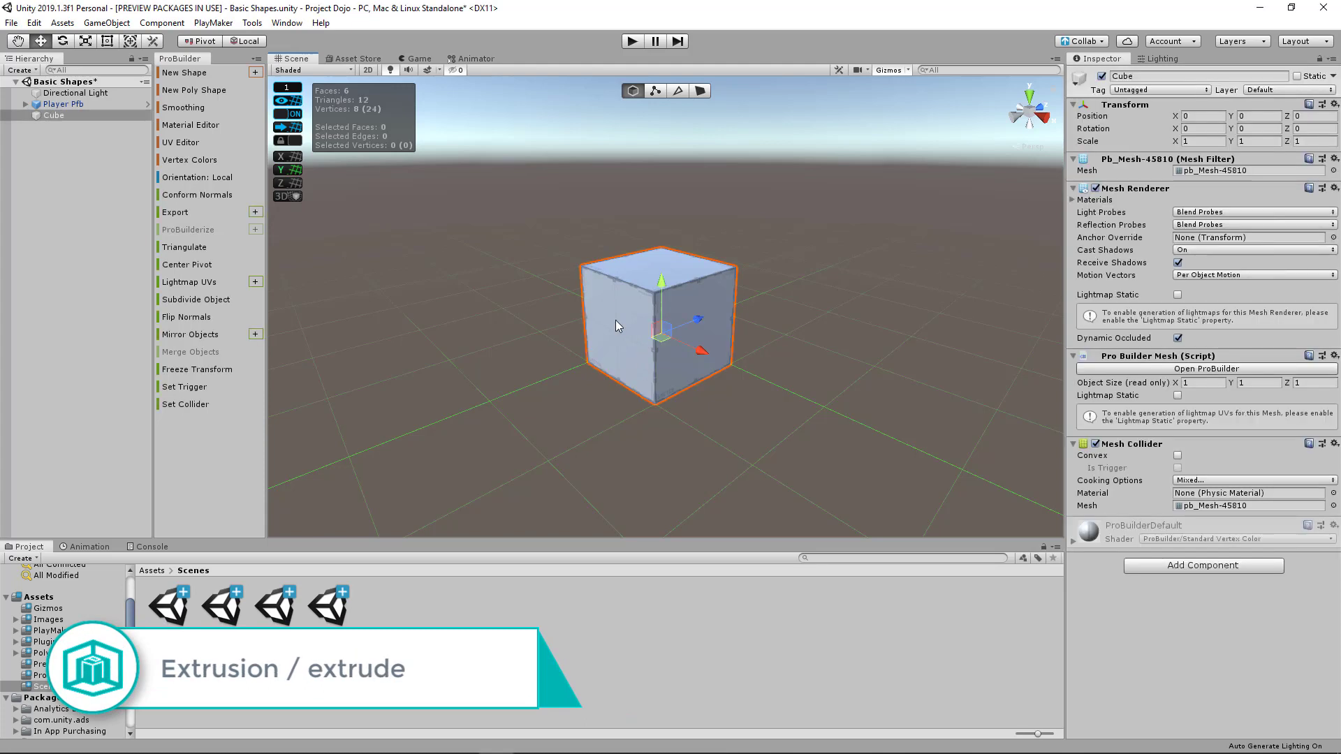
scroll(698, 334, up, 2)
scroll(729, 335, up, 3)
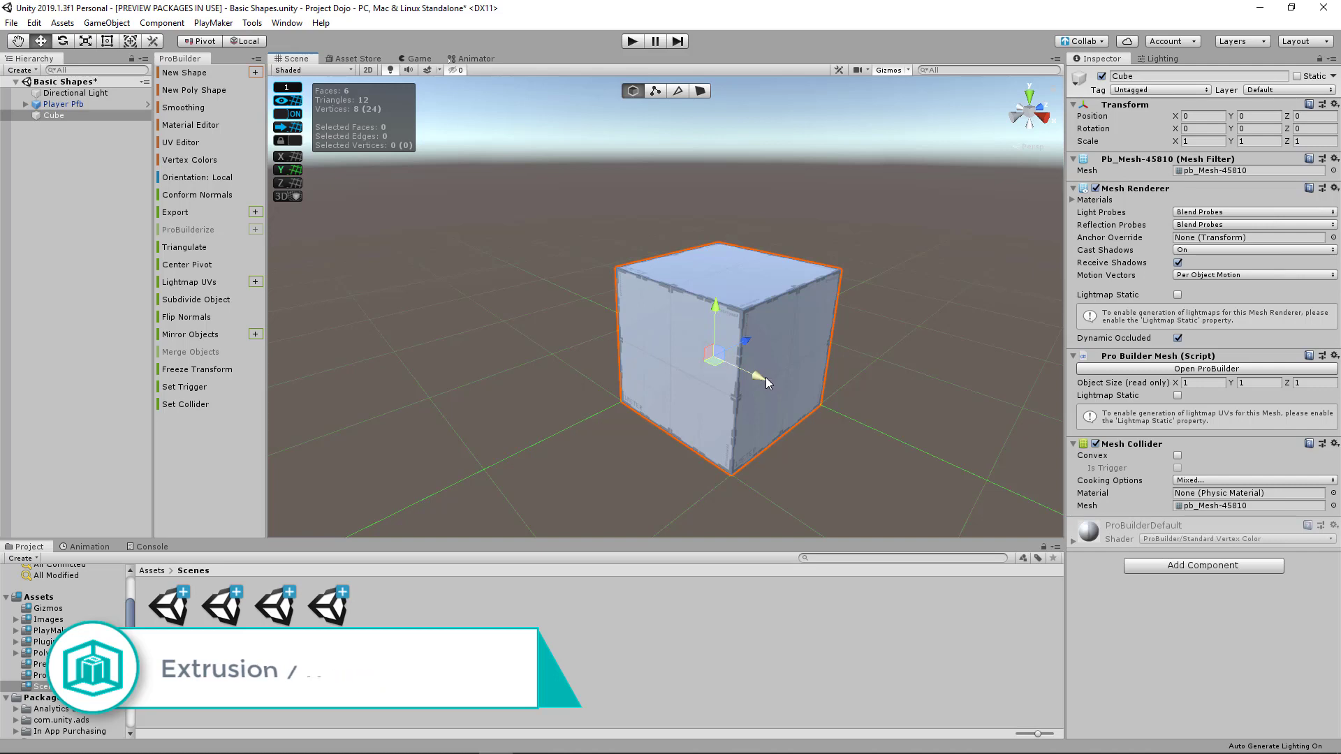
alt+drag(763, 377, 626, 325)
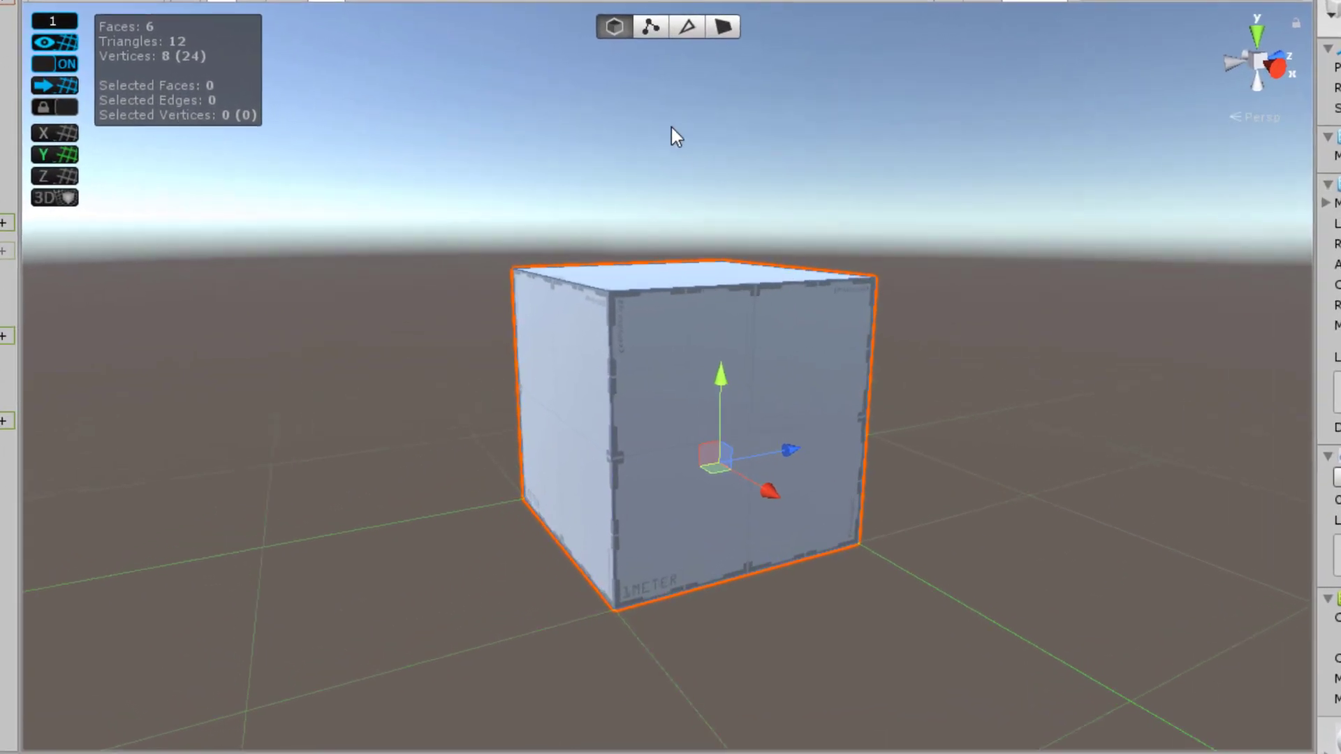
key(g)
key(h)
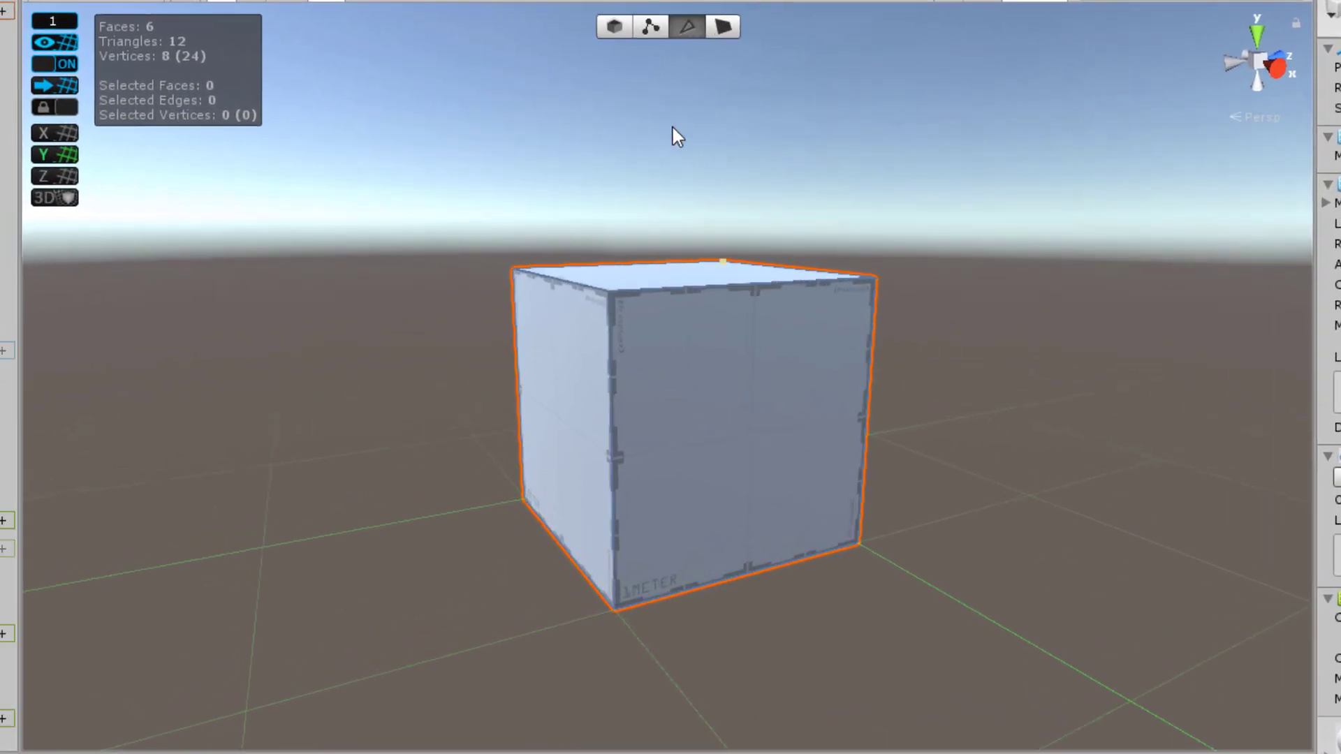
key(h)
alt+drag(629, 450, 883, 428)
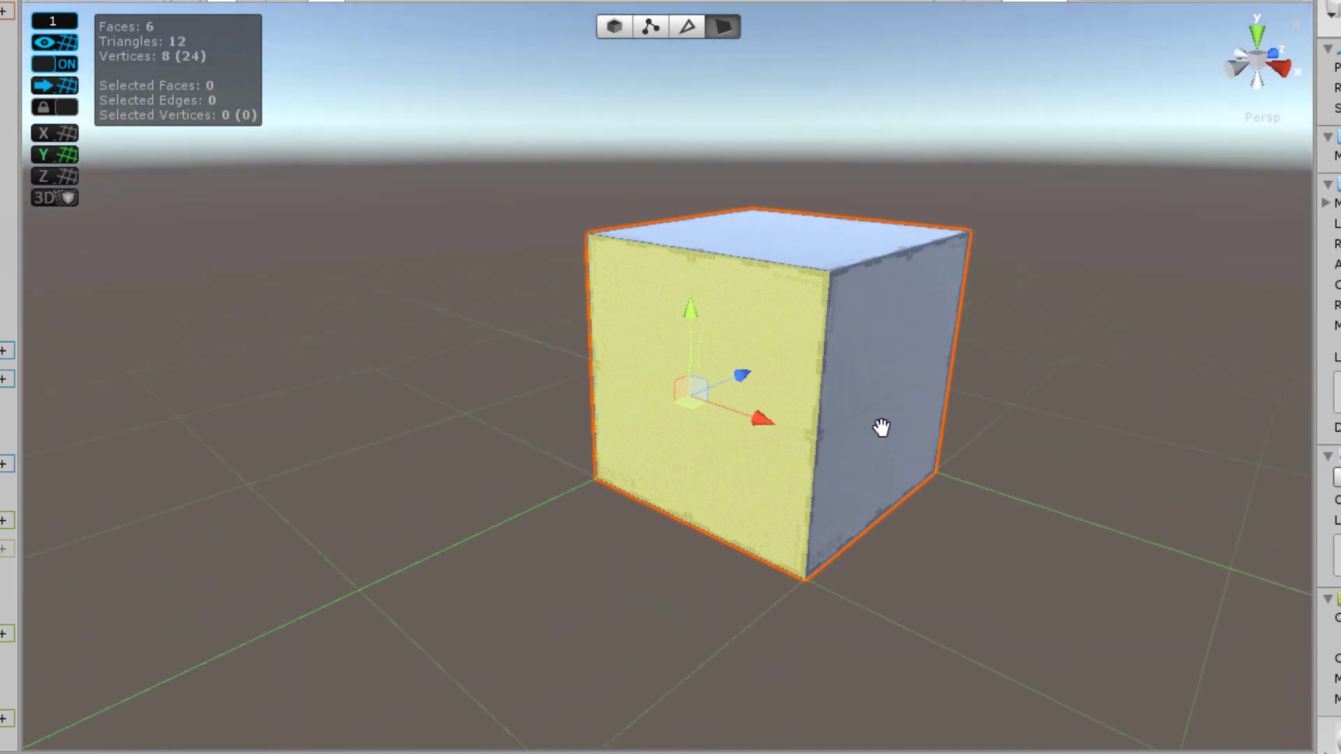
Step: Extrude the selected front face outward along negative Z twice, the second time by 2 units
scroll(769, 419, up, 3)
key(shift)
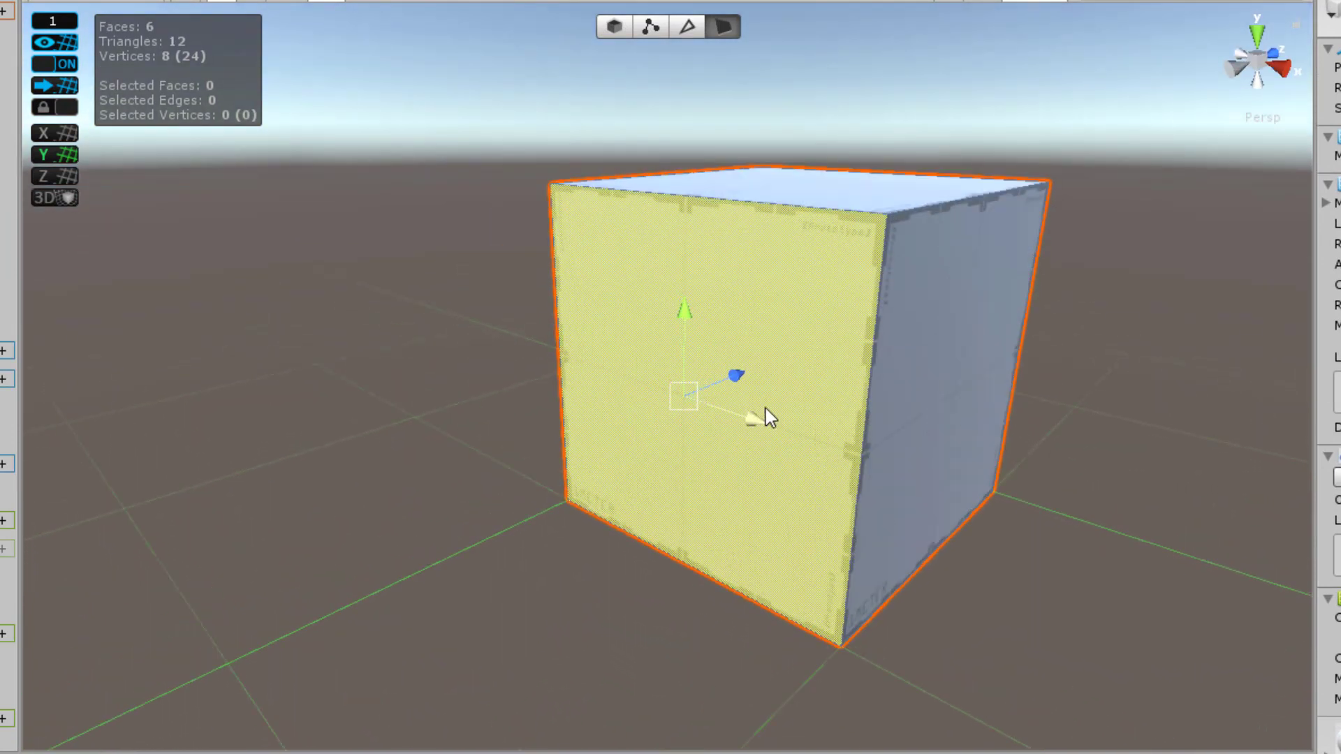
scroll(737, 378, down, 3)
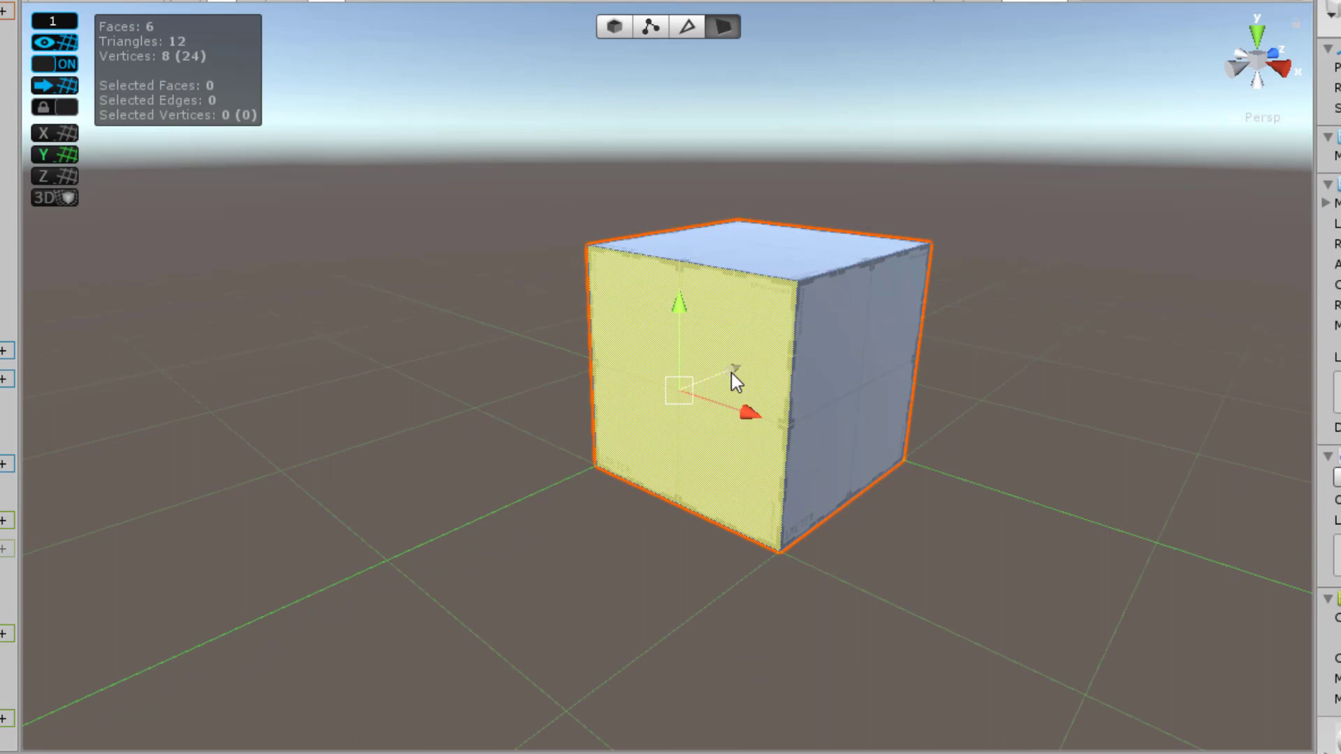
shift+drag(731, 373, 298, 537)
scroll(609, 418, down, 4)
scroll(420, 506, down, 3)
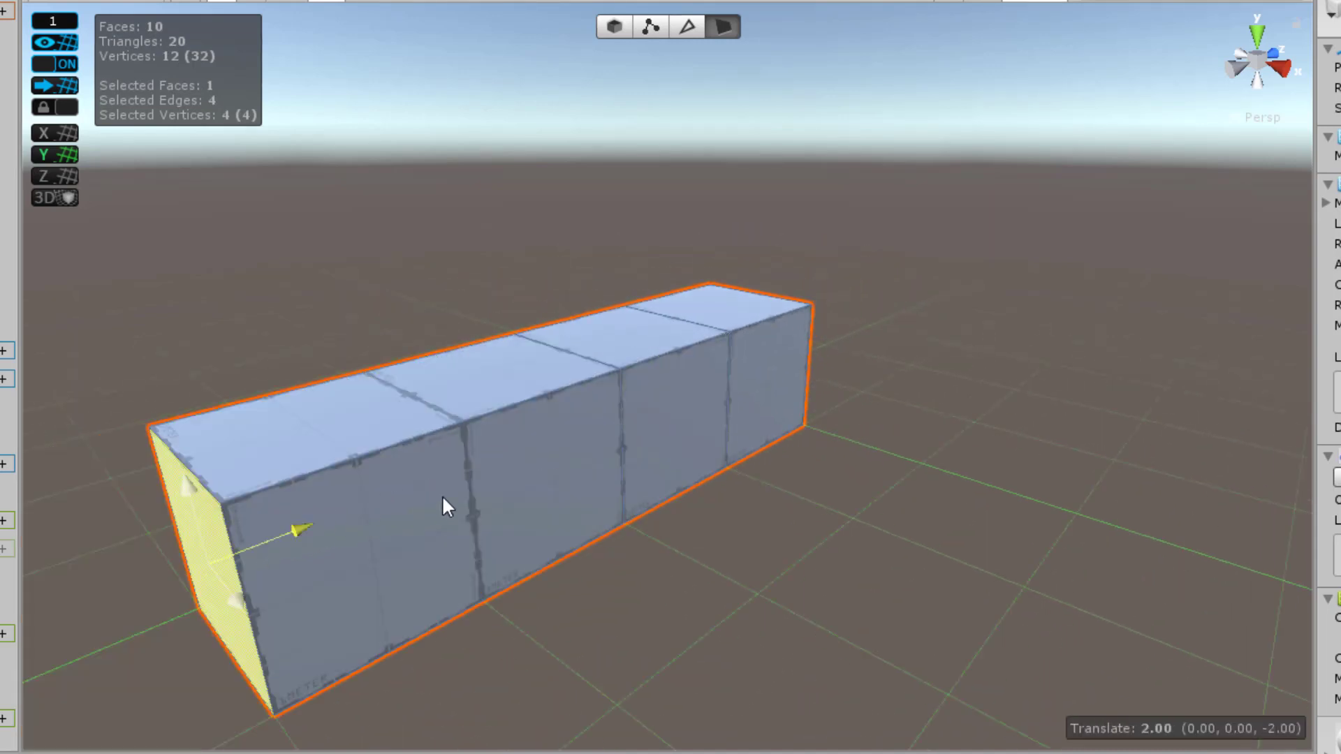
scroll(590, 475, down, 2)
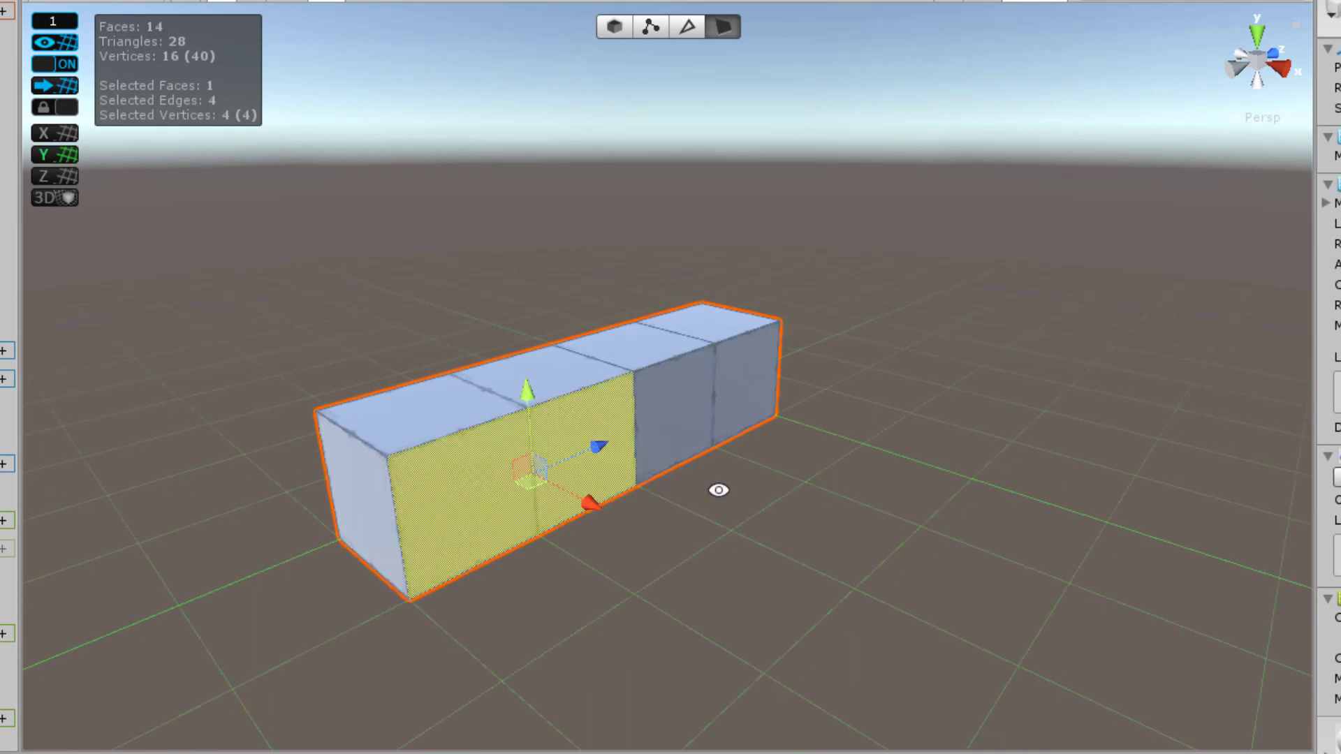
Step: Pick individual faces along the extruded block's long side to examine its segments, ending on the middle segment's face
click(706, 399)
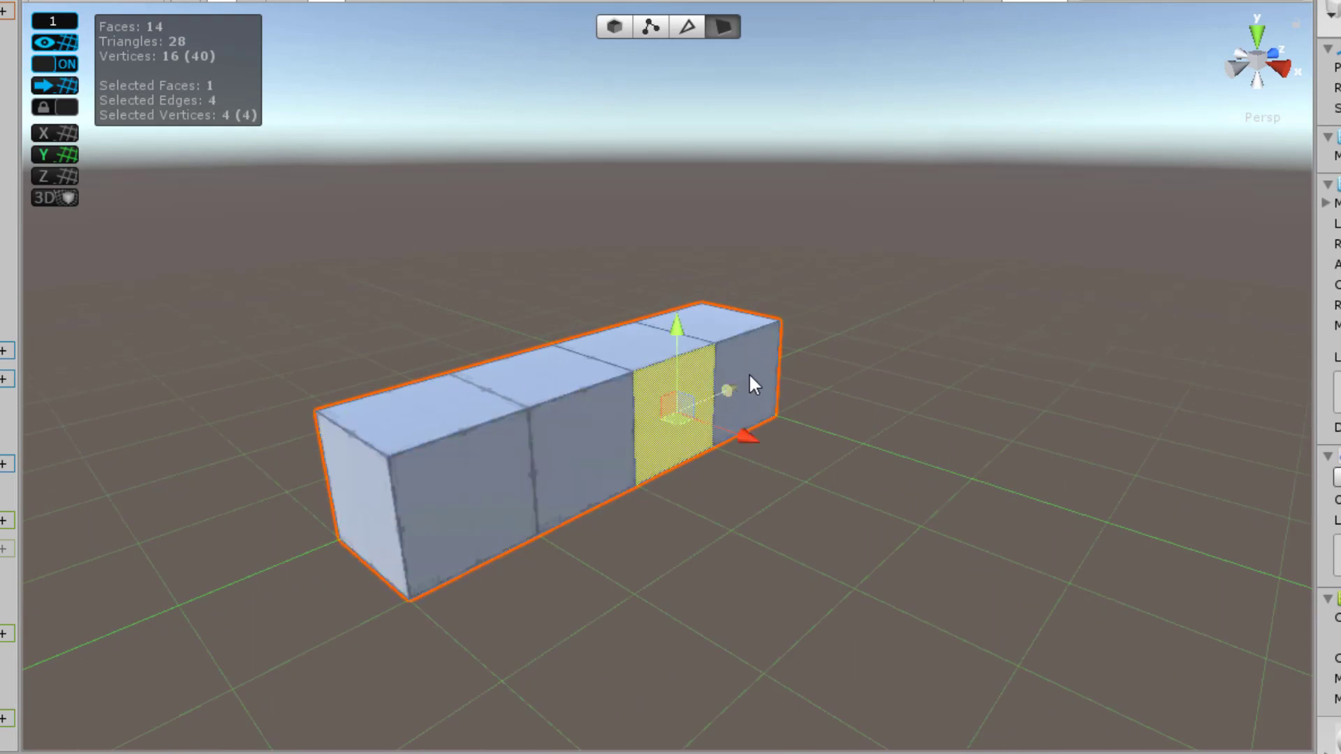
click(756, 386)
scroll(773, 426, up, 3)
click(709, 421)
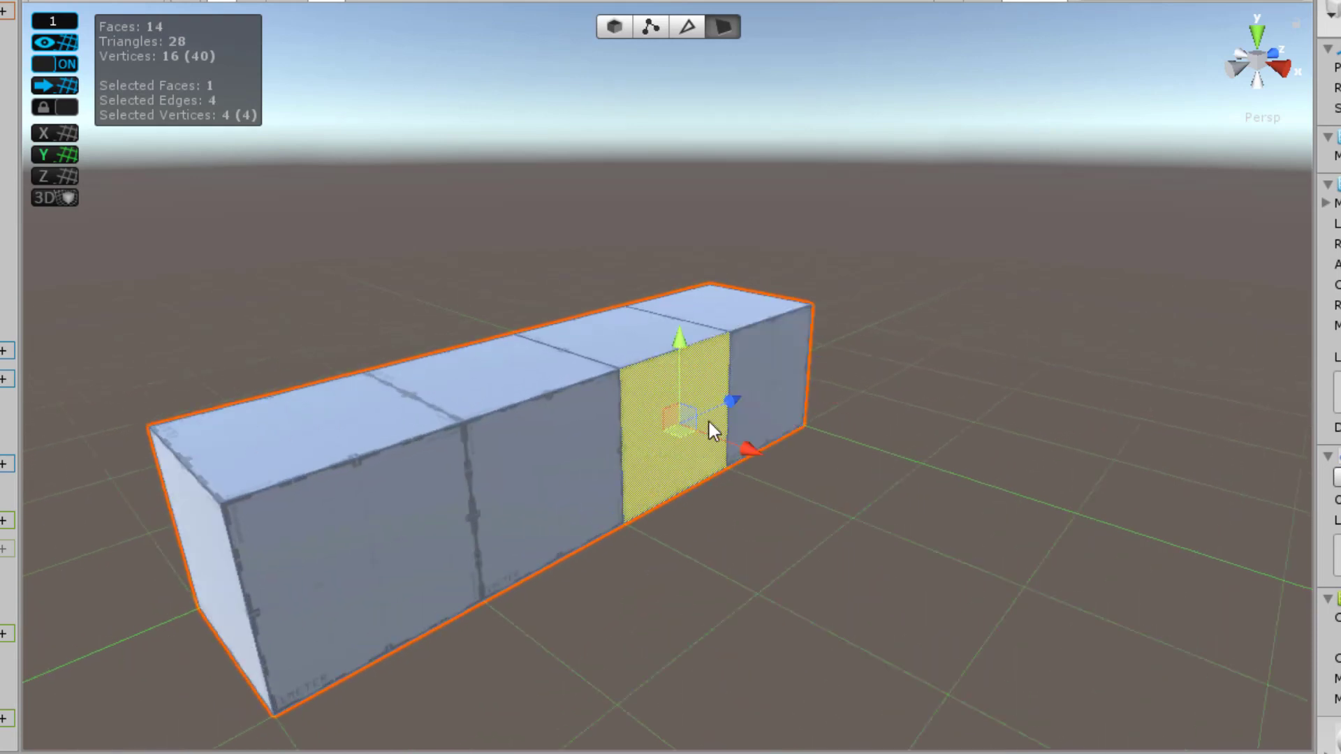
Step: Add the adjoining end segment's face on the same long side to the selection and extrude both faces outward along X
shift+click(766, 366)
shift+drag(858, 406, 963, 454)
click(907, 628)
Step: Pick the side faces of the newly extruded part and the remaining long side individually to compare how they are divided
click(820, 504)
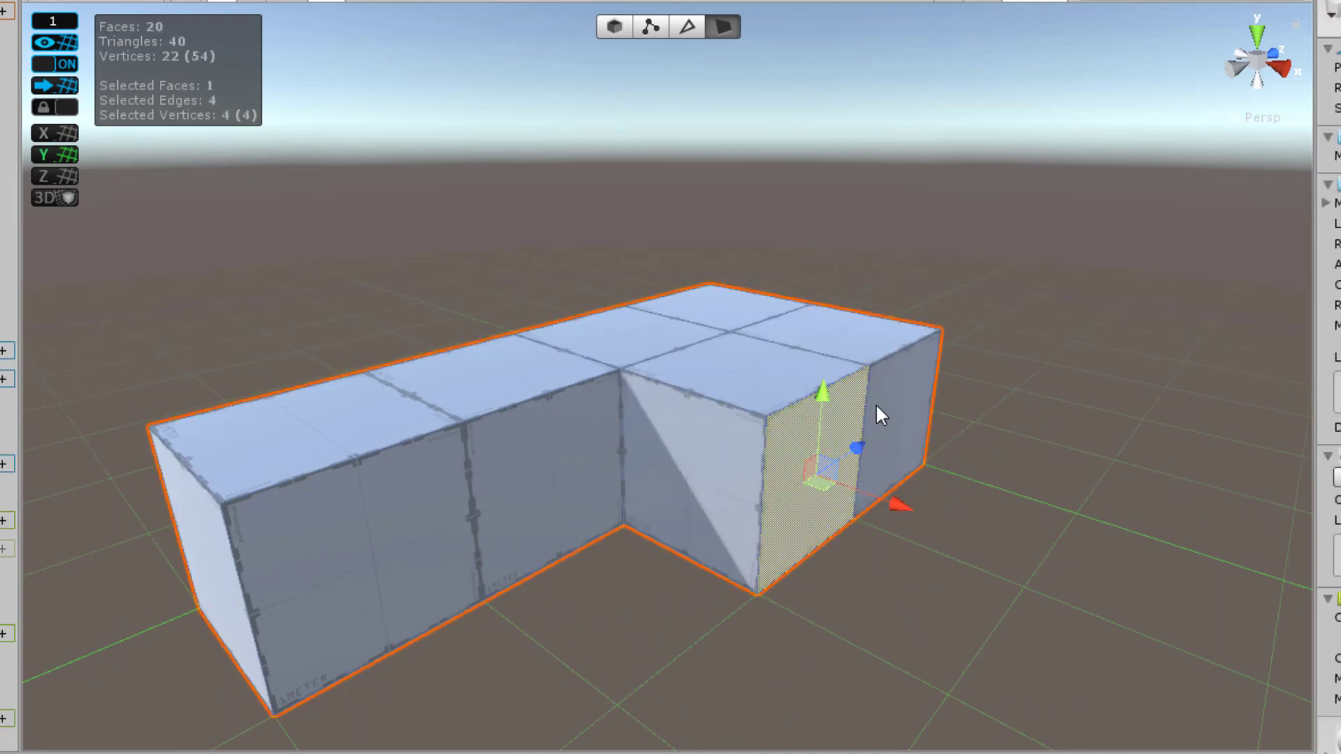
click(873, 400)
click(688, 427)
click(600, 440)
alt+drag(563, 443, 754, 547)
middle_drag(754, 547, 850, 484)
scroll(819, 482, down, 4)
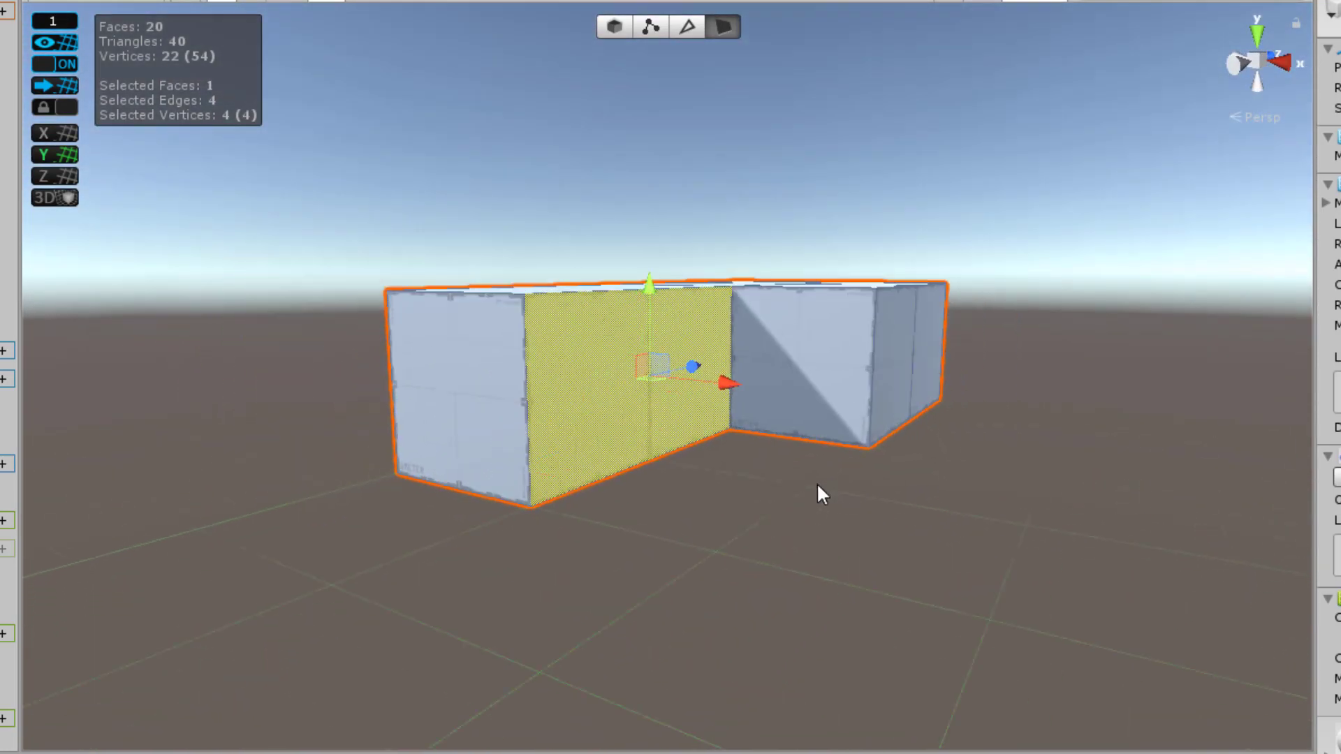
Step: Select the block's end face on the negative Z side and move it outward along negative Z without extruding
click(501, 367)
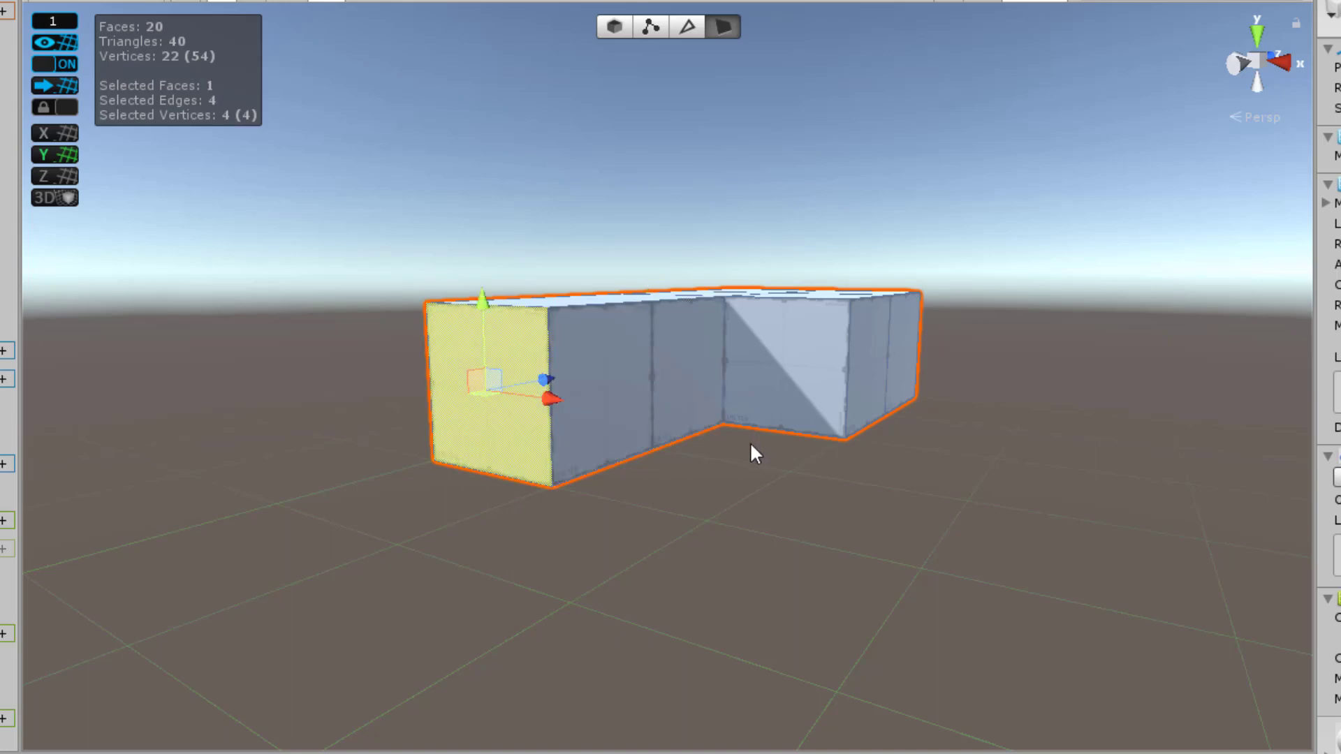
alt+drag(763, 413, 659, 496)
key(f)
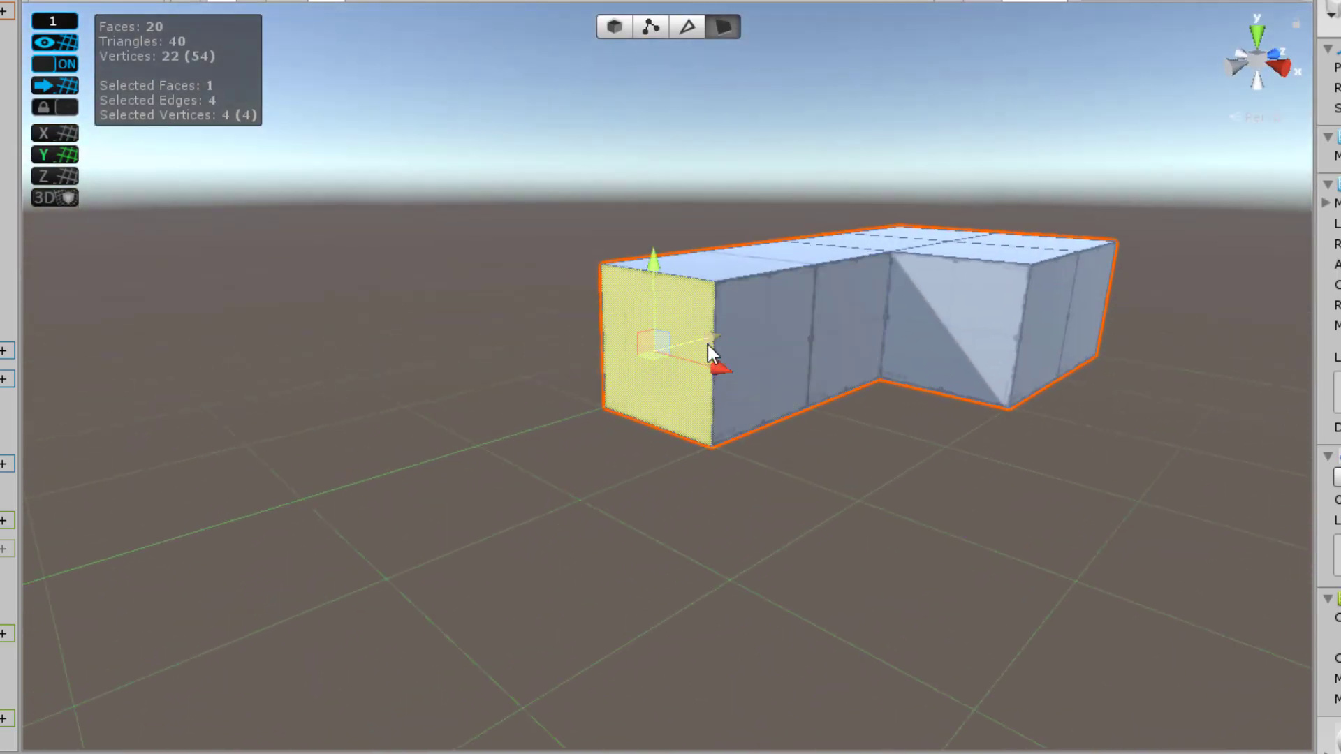
scroll(707, 345, up, 4)
drag(723, 362, 568, 430)
Step: Select the lengthened long side face and examine it from several angles to check whether it has extra segments
scroll(587, 441, down, 3)
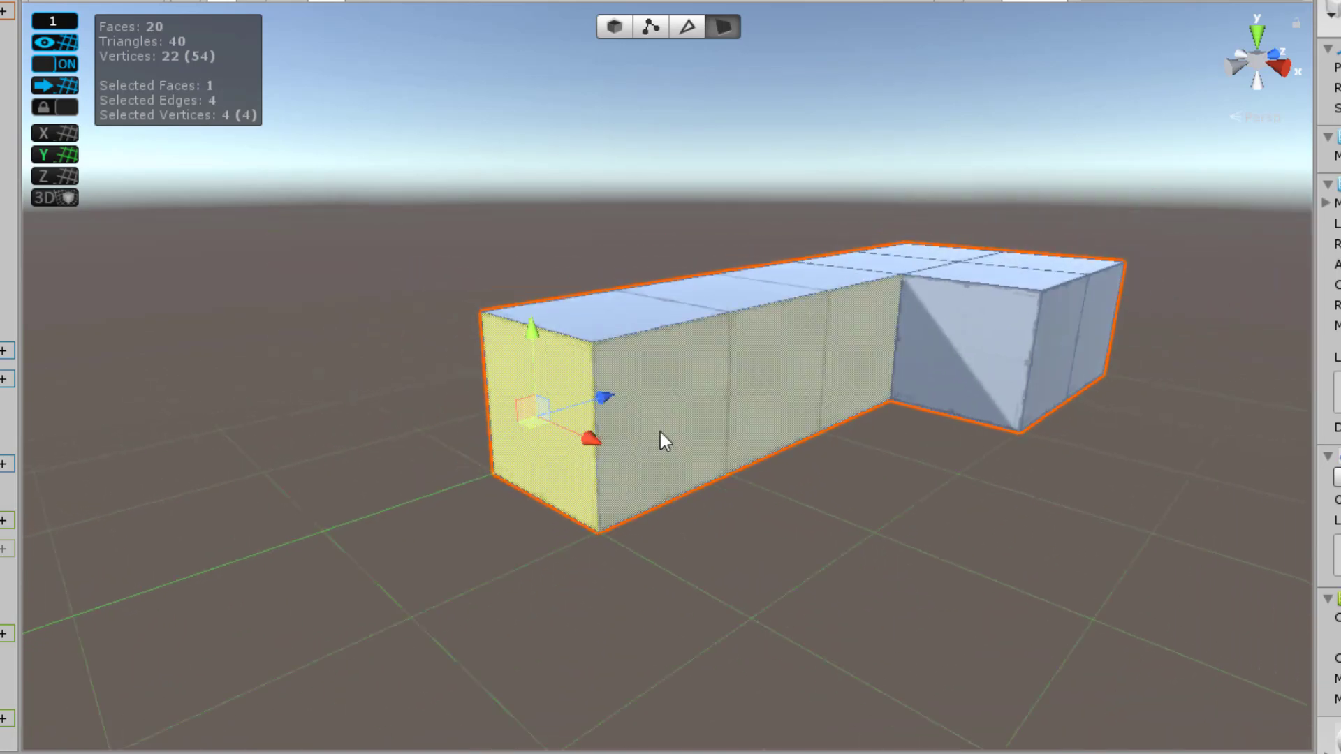
alt+drag(949, 410, 674, 438)
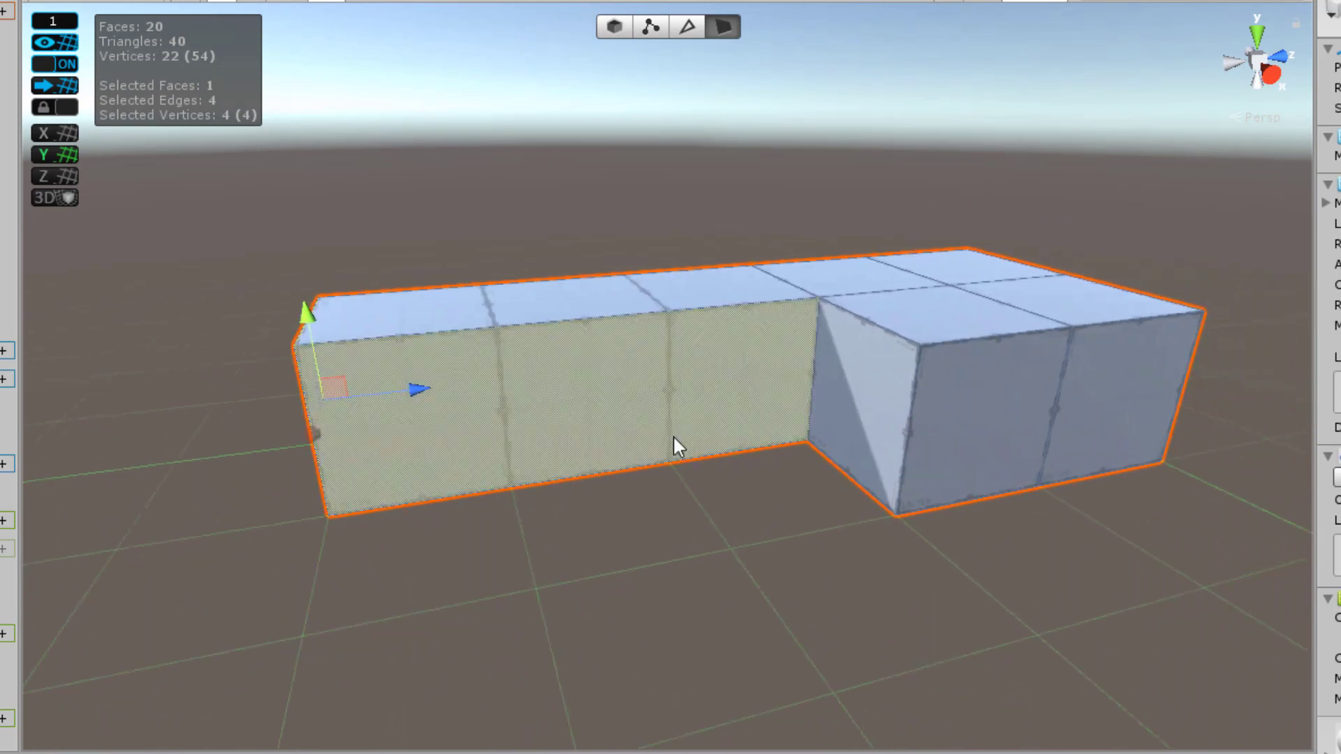
click(606, 387)
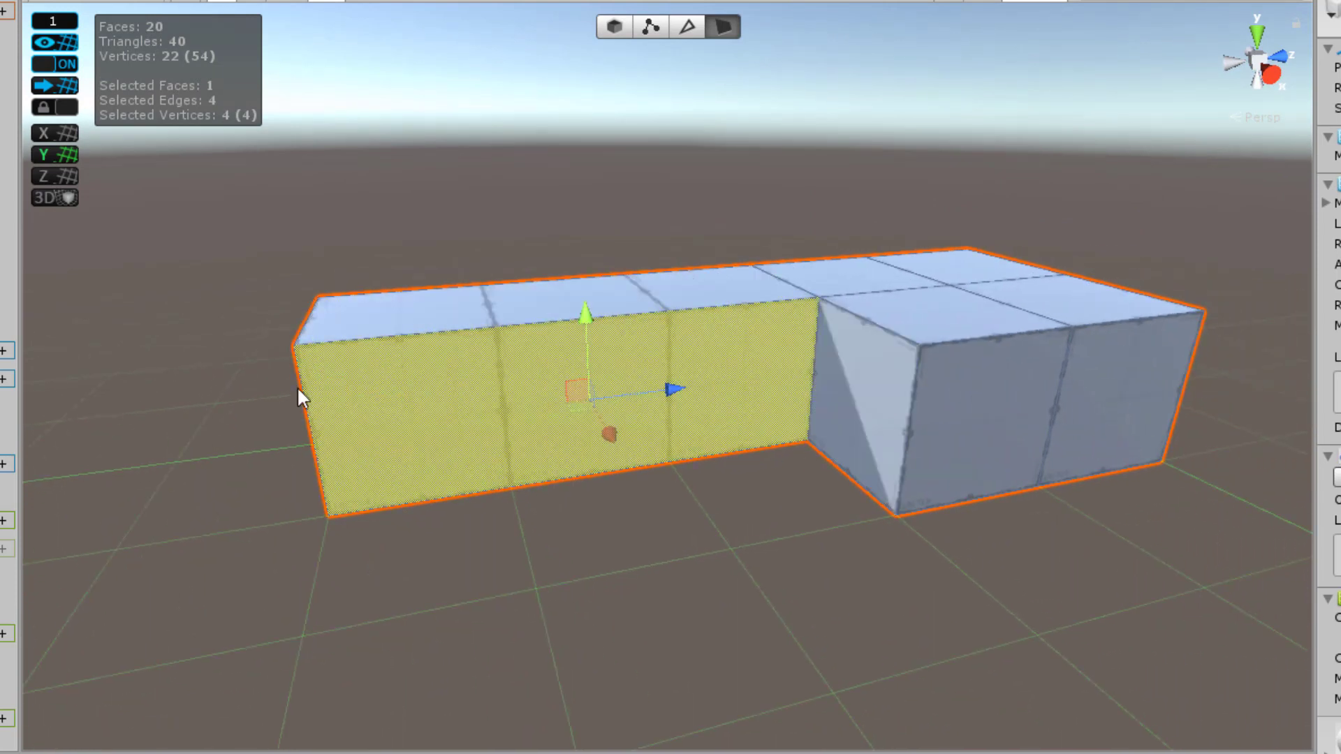
scroll(802, 318, up, 5)
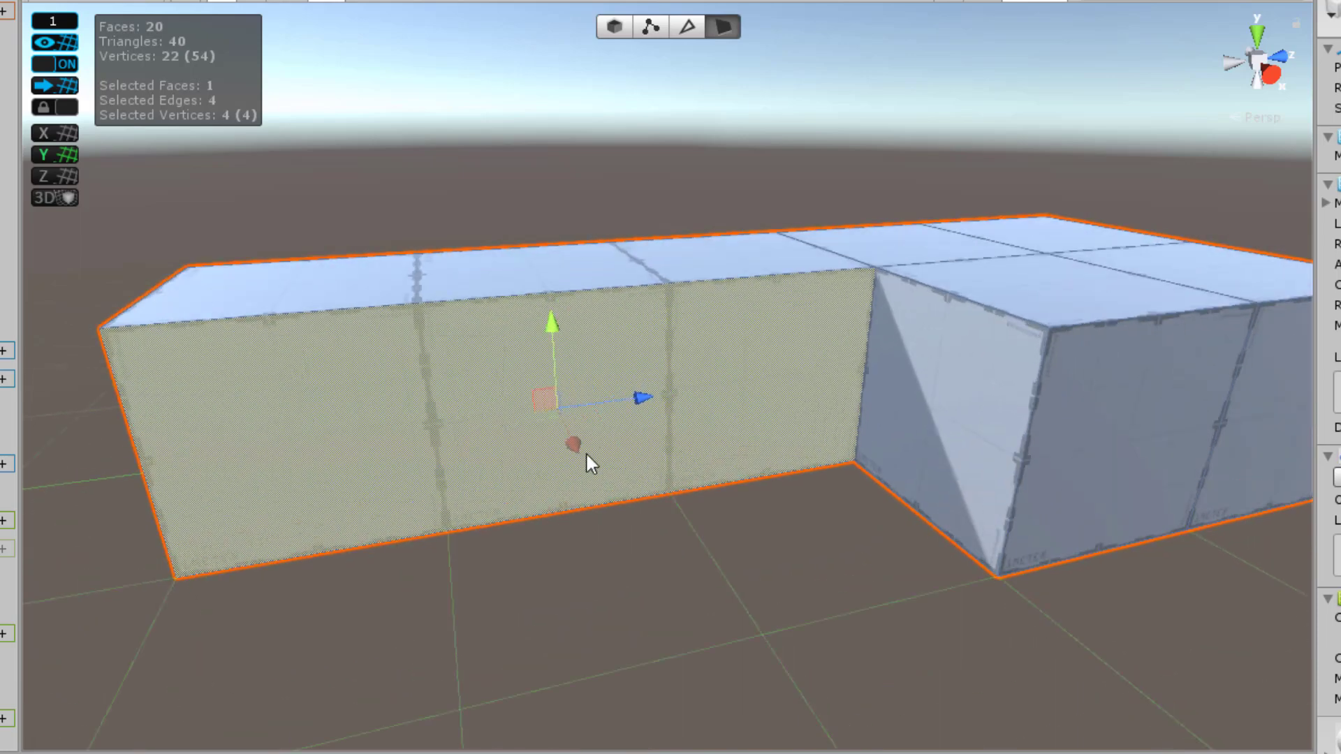
alt+drag(587, 454, 772, 419)
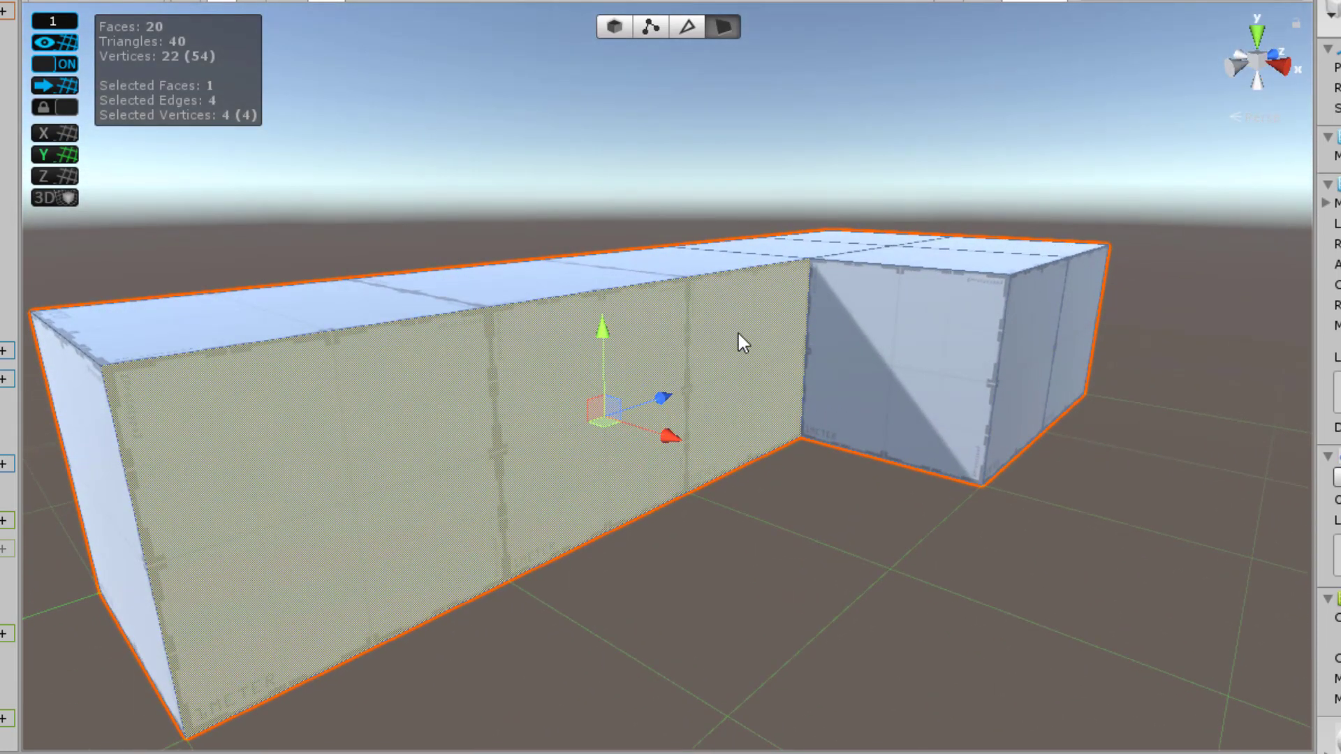
scroll(747, 307, down, 3)
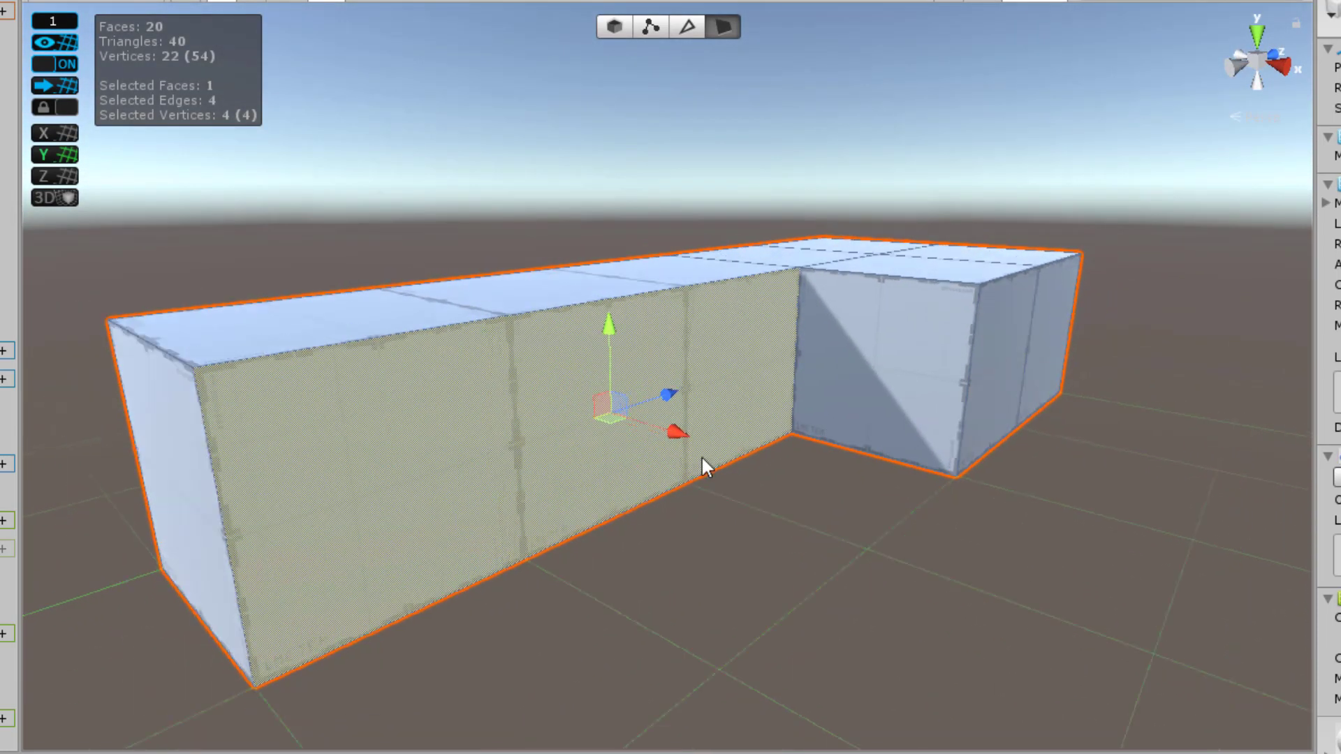
middle_drag(798, 576, 370, 650)
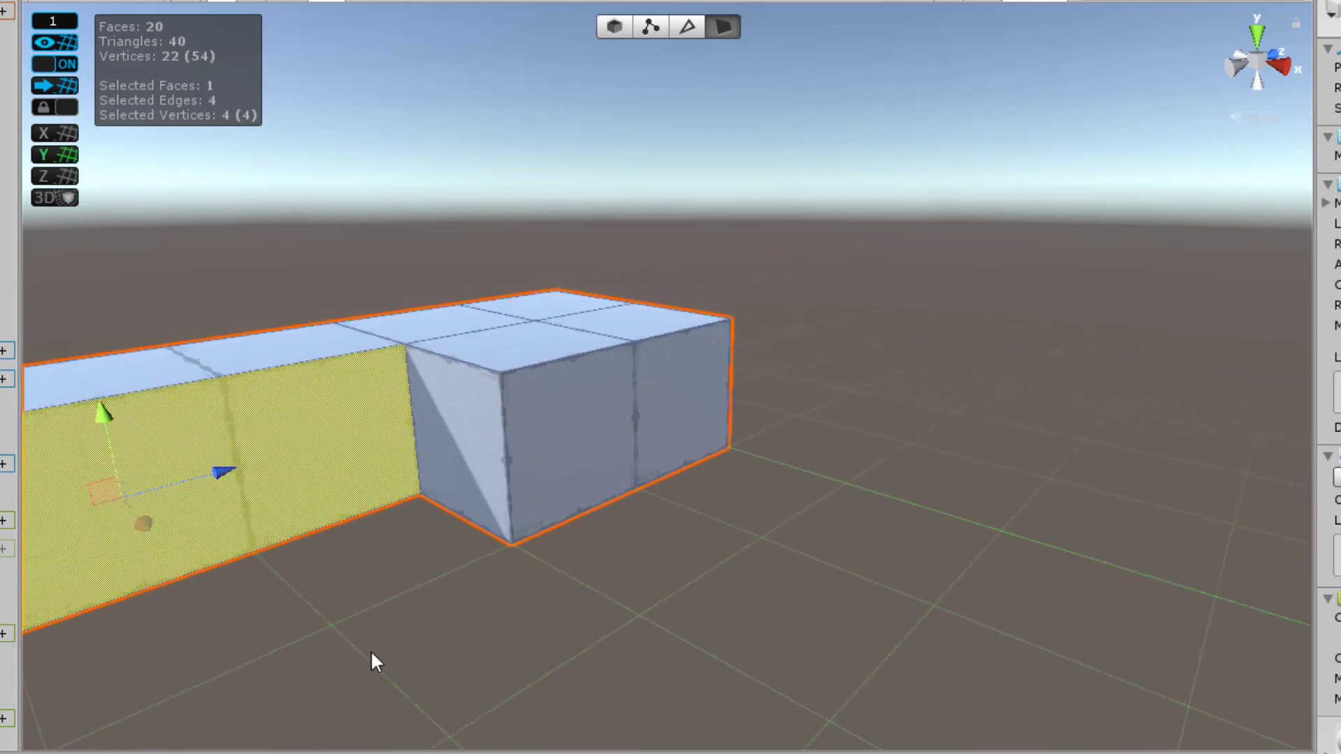
Step: Pick the outer faces of the part extruded along X one by one to examine them as separate segments
click(535, 438)
scroll(660, 475, up, 3)
alt+drag(665, 522, 578, 515)
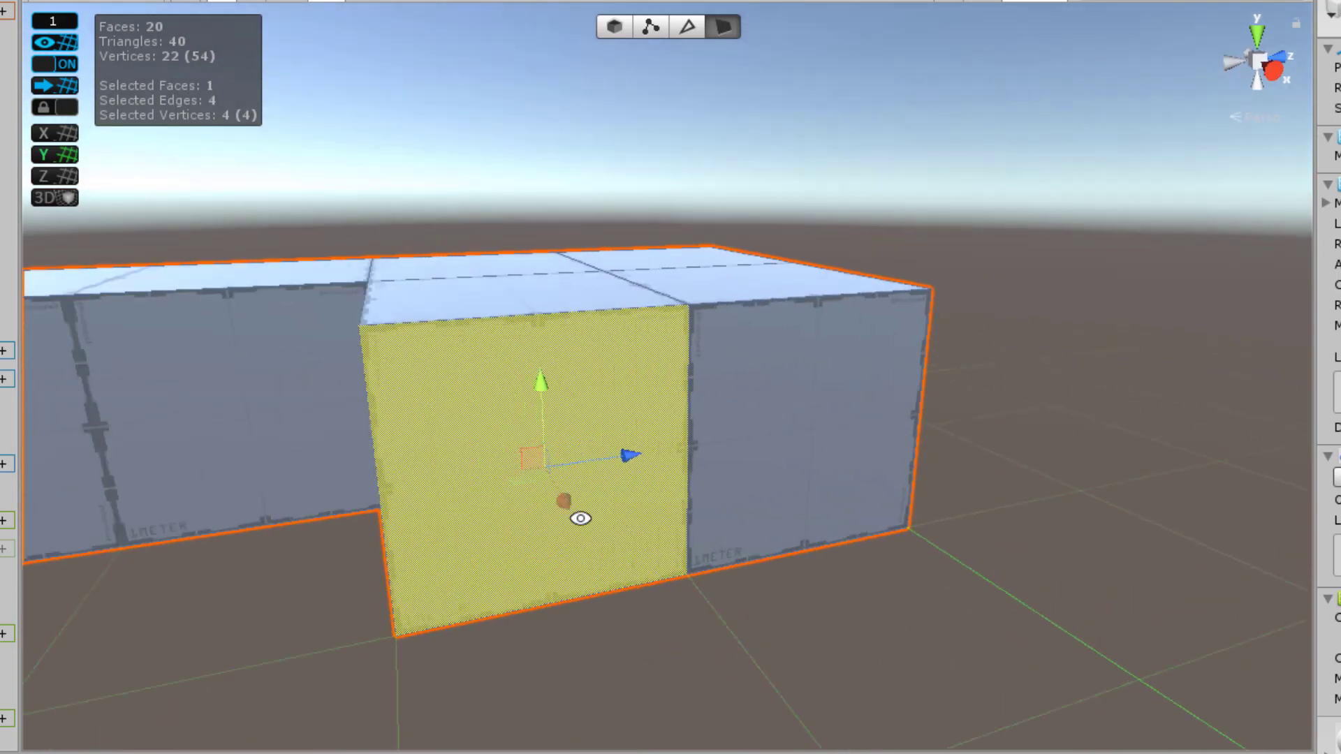
click(796, 421)
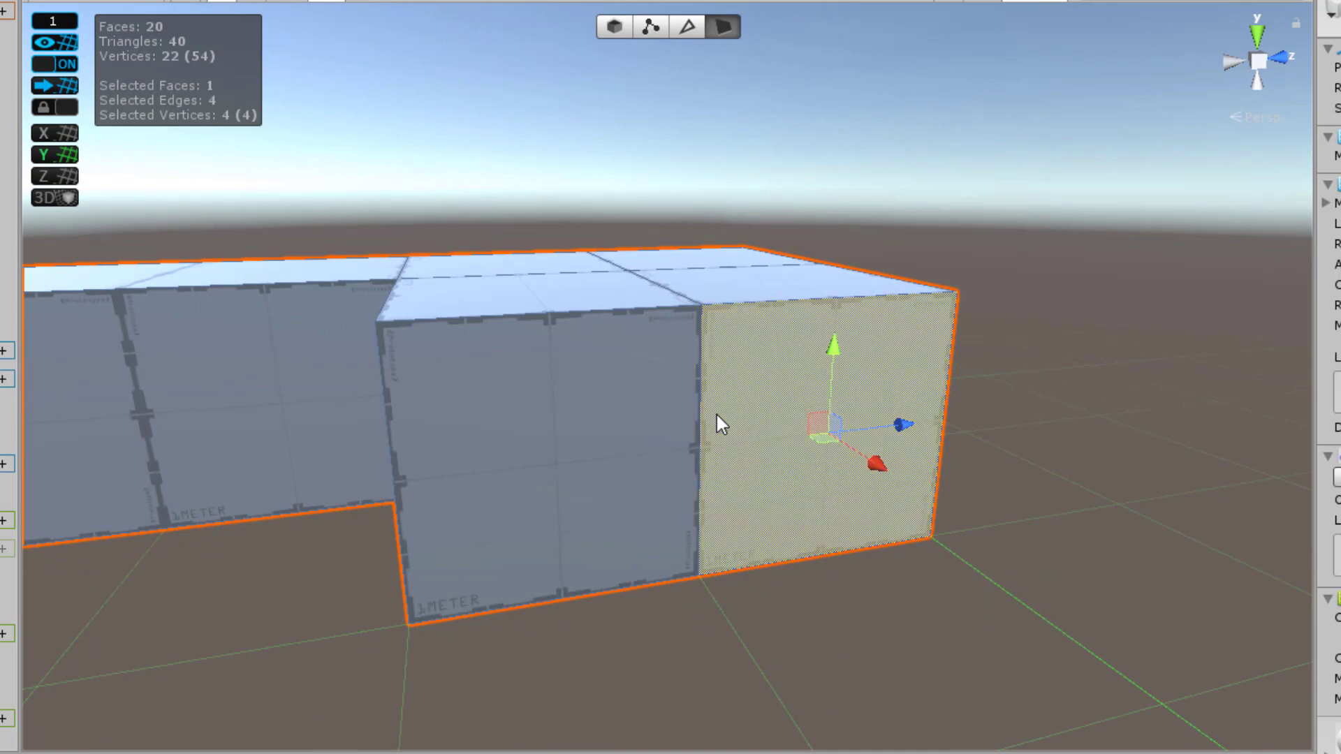
click(624, 428)
alt+drag(619, 535, 901, 559)
drag(1070, 495, 857, 545)
scroll(617, 489, up, 5)
alt+drag(617, 489, 925, 503)
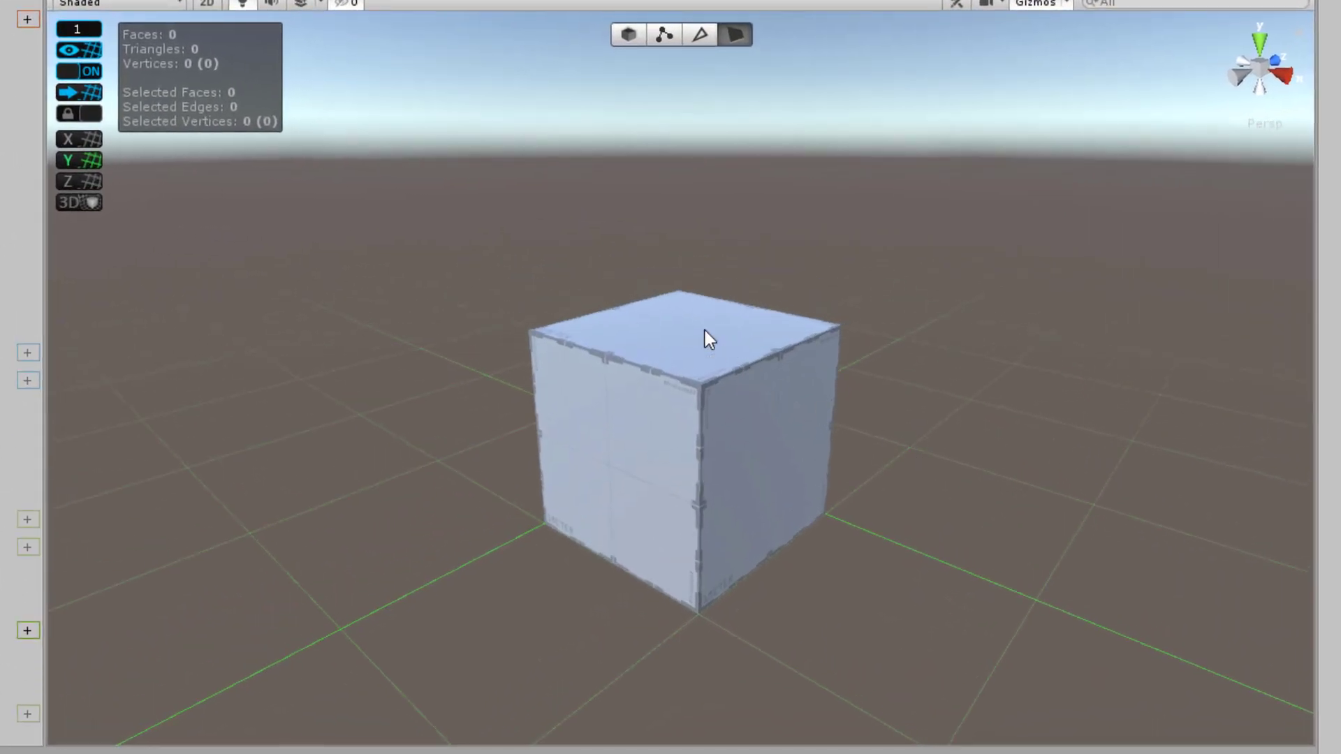
Step: Select the top face of the fresh cube and inset it by extruding with a uniform scale of 0.54
click(705, 330)
scroll(862, 378, up, 3)
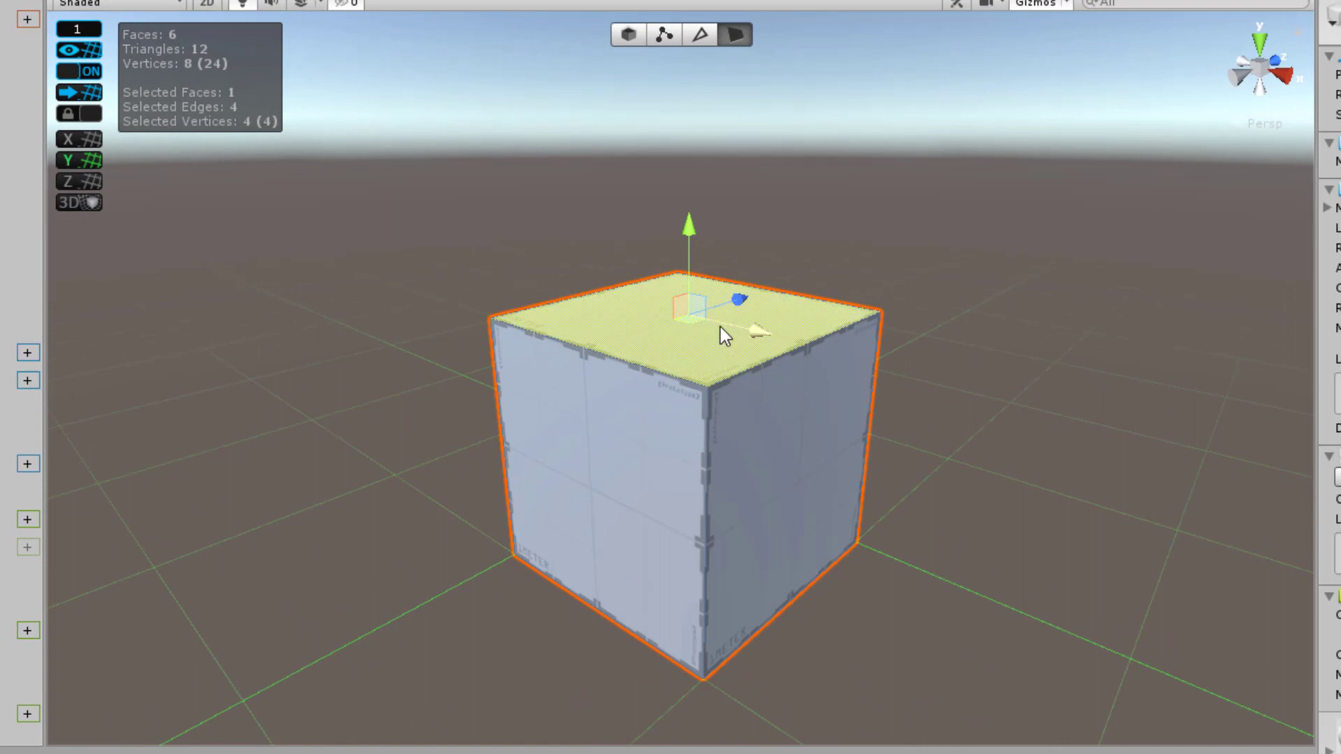
key(r)
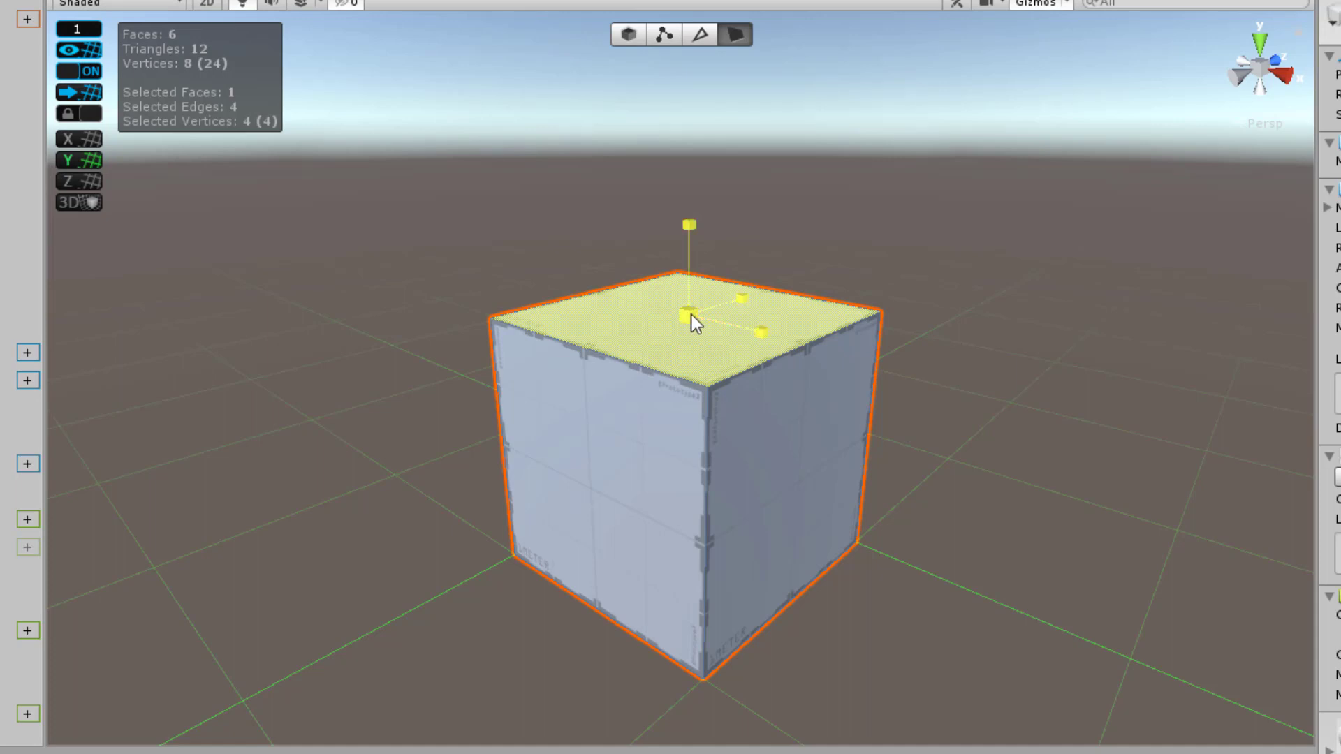
shift+drag(692, 316, 675, 317)
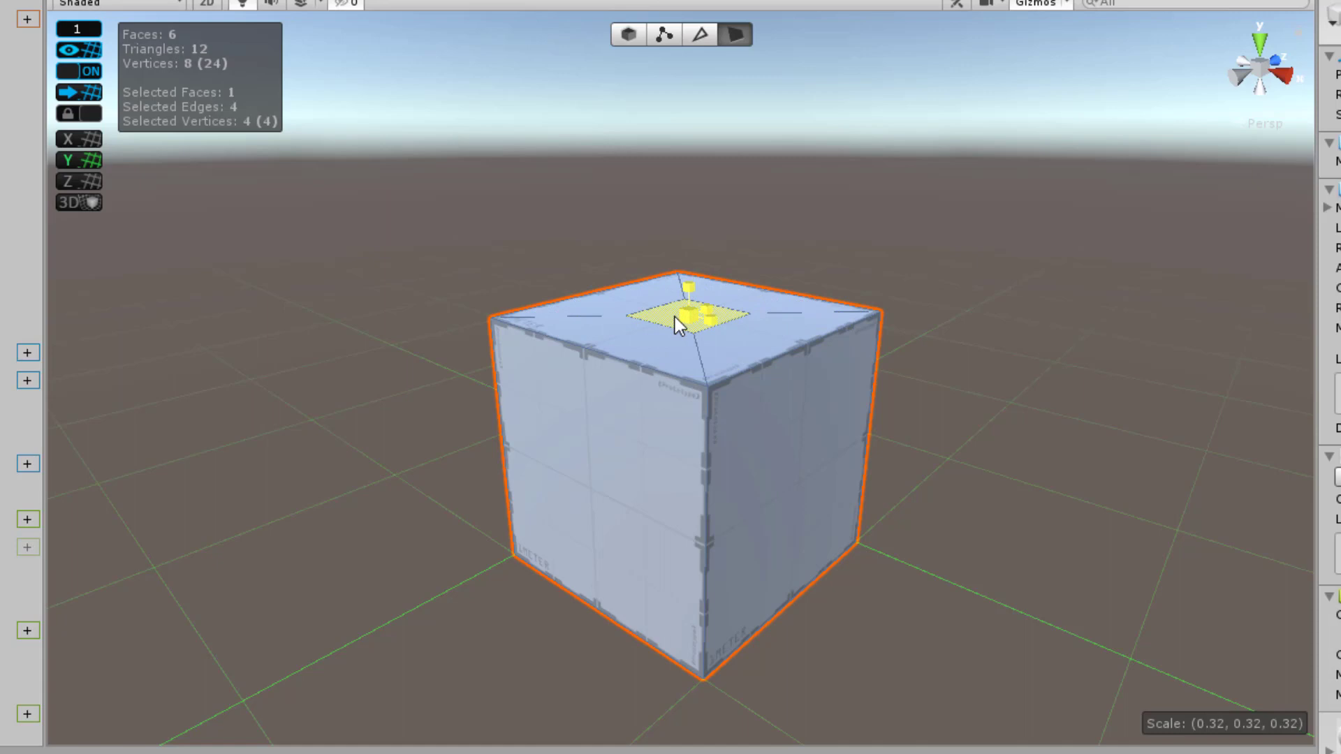
shift+drag(675, 317, 683, 320)
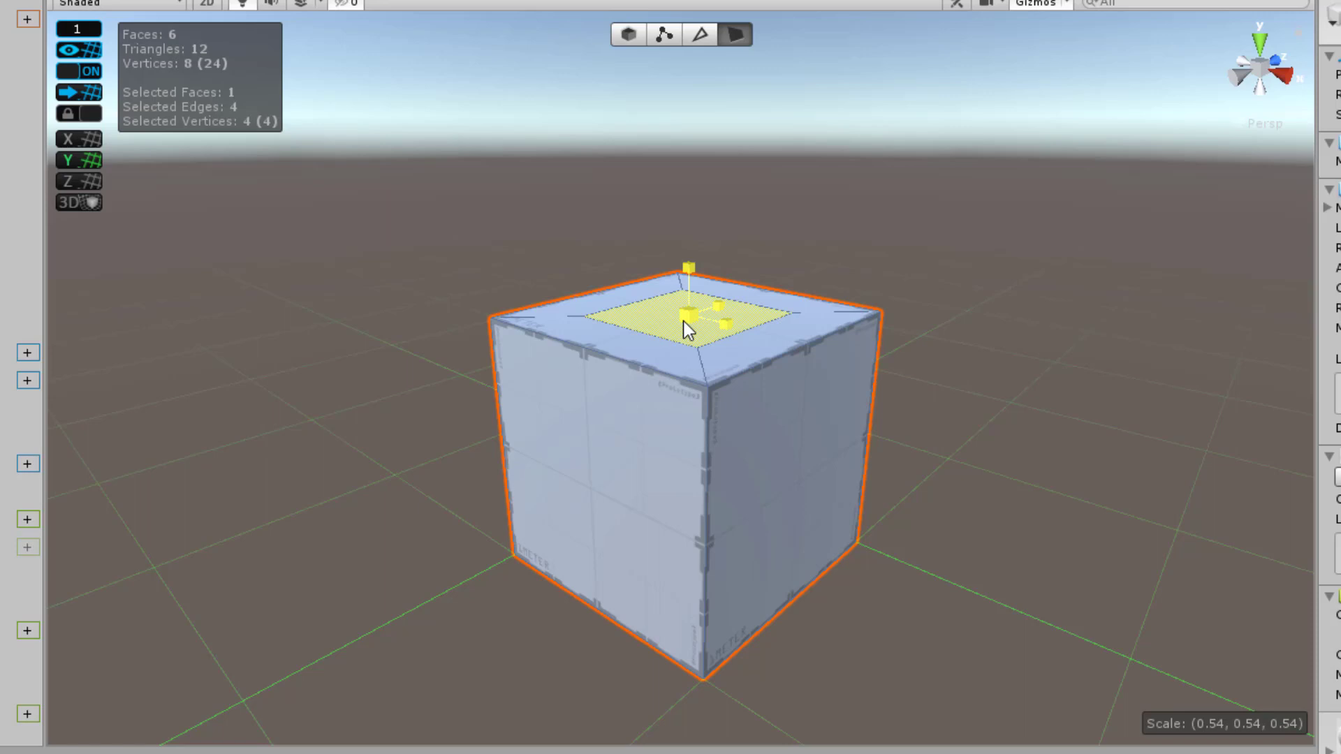
shift+drag(684, 321, 683, 320)
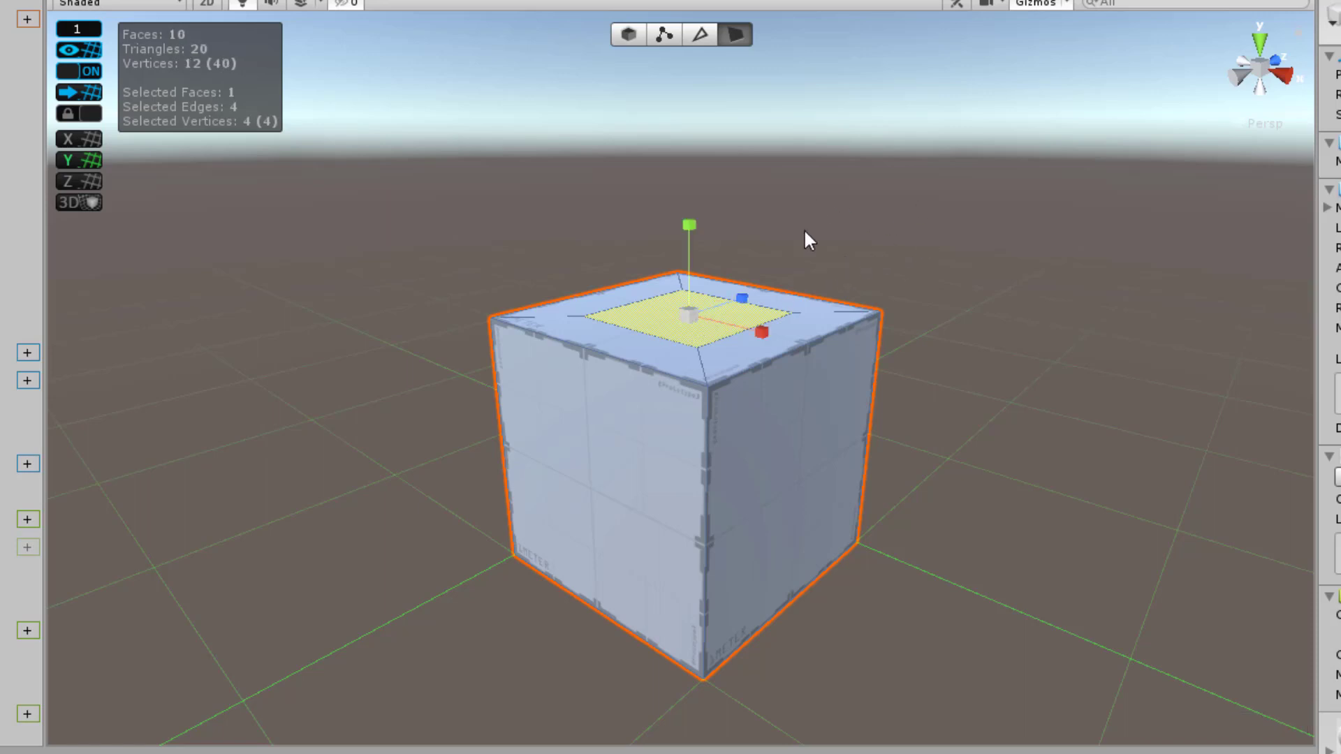
Step: Pick the border faces and center face on the cube's top in turn to examine the inset, ending on the center face
alt+drag(894, 222, 954, 526)
scroll(867, 399, up, 5)
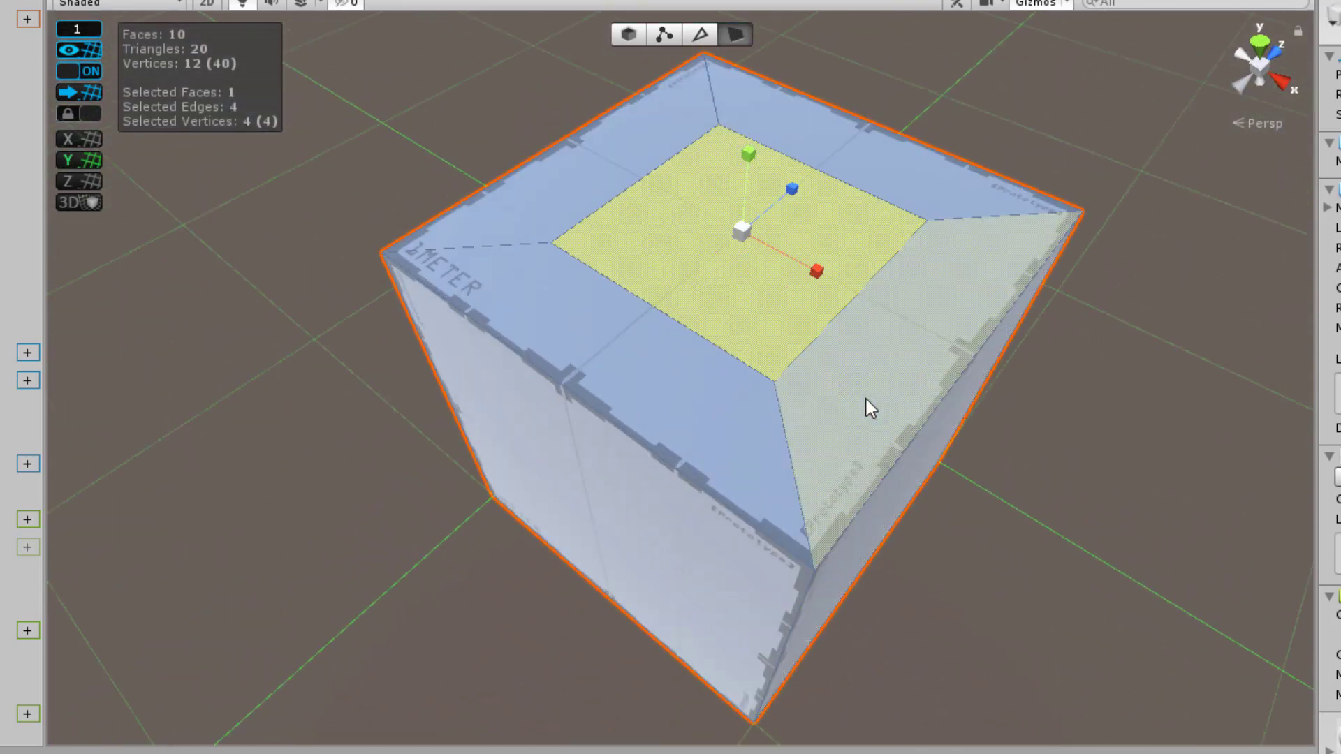
click(317, 492)
click(658, 286)
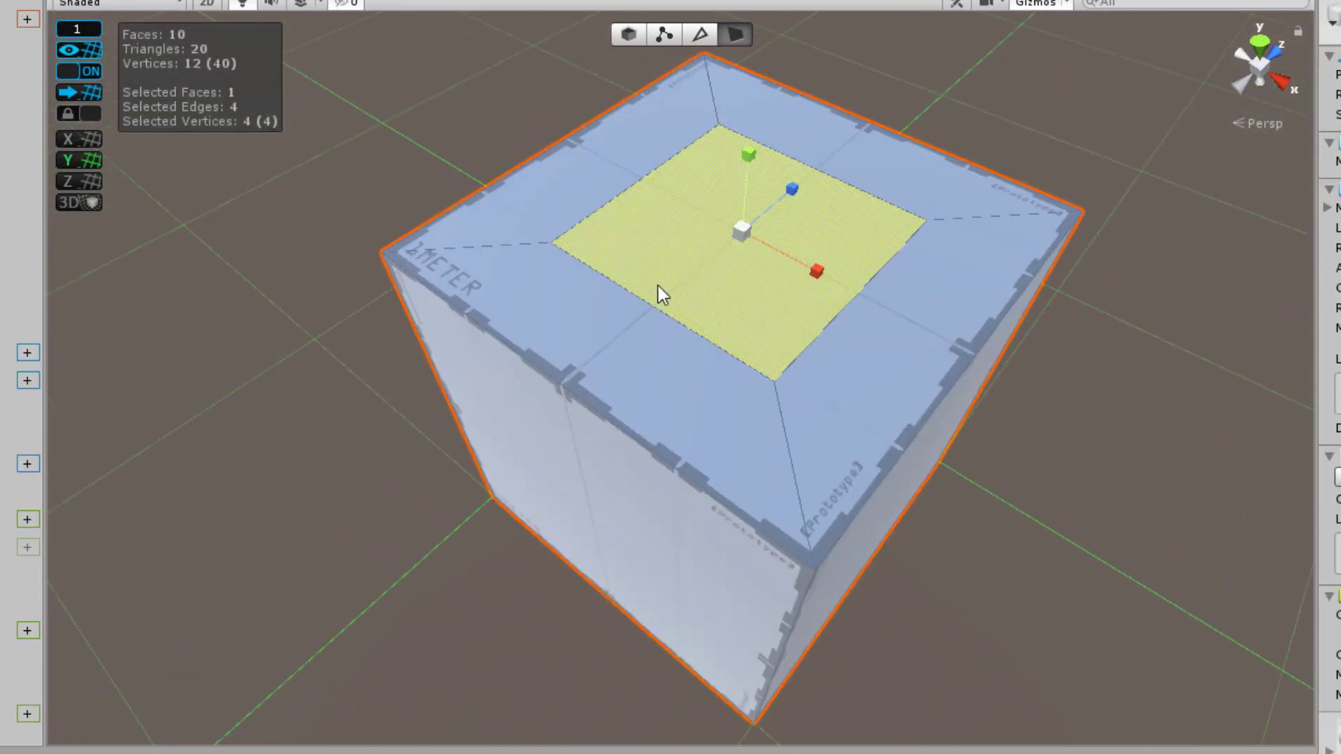
click(609, 178)
click(937, 282)
click(668, 368)
click(553, 190)
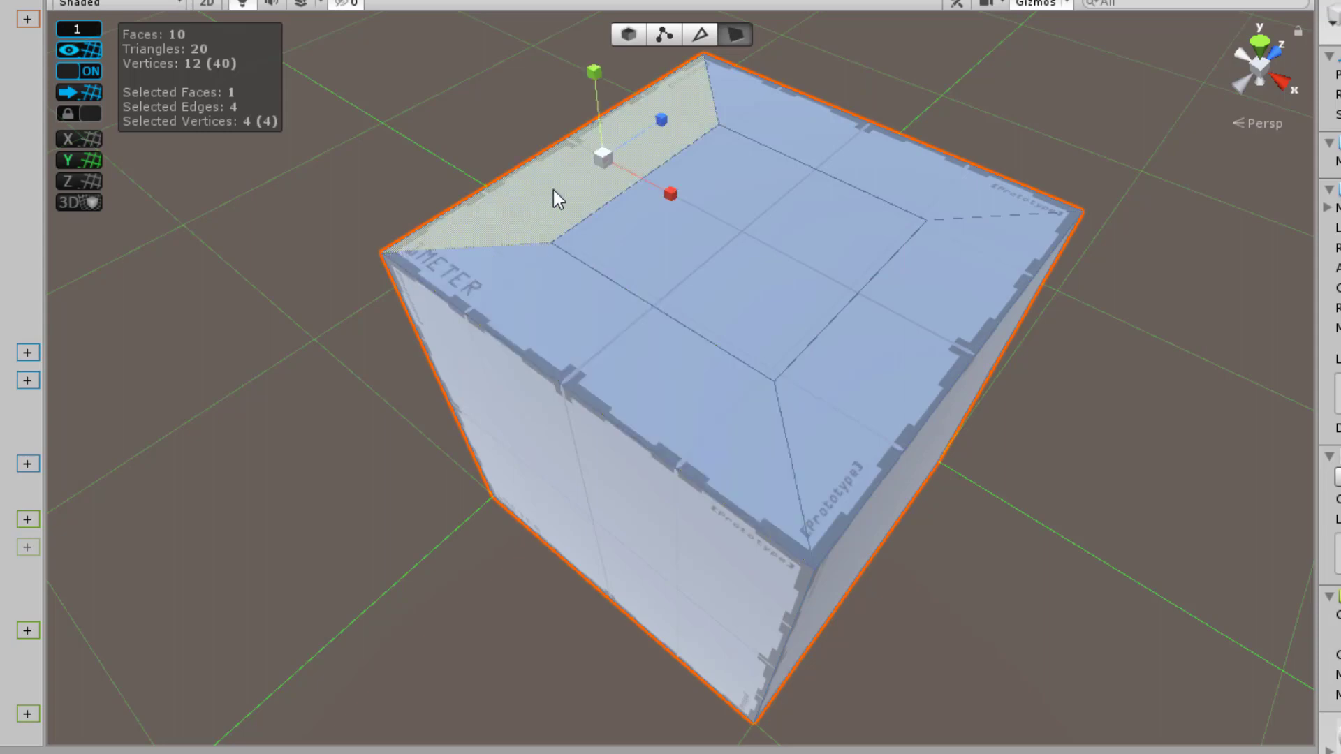
click(827, 165)
click(893, 309)
click(648, 361)
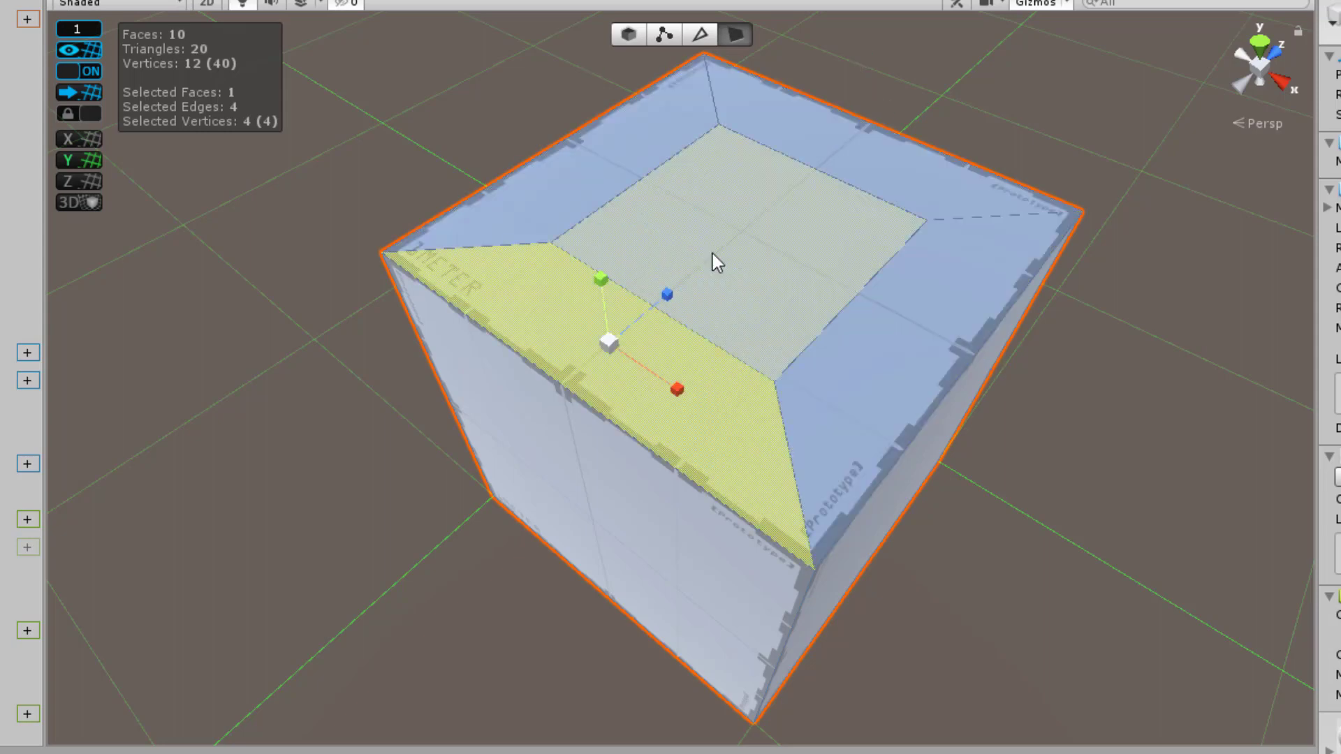
click(713, 253)
click(573, 288)
click(907, 400)
scroll(906, 400, down, 4)
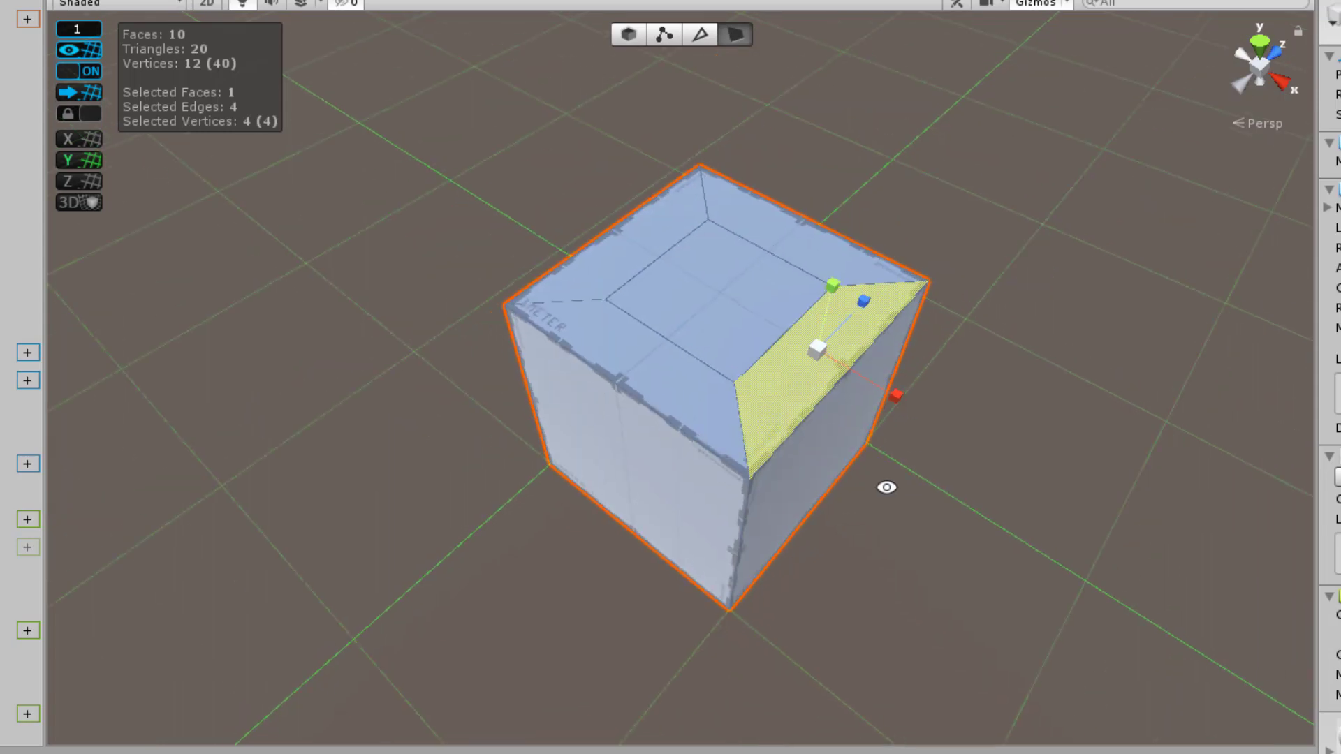
alt+drag(885, 488, 958, 416)
middle_drag(958, 417, 891, 332)
alt+drag(822, 416, 768, 384)
scroll(765, 376, up, 2)
click(676, 329)
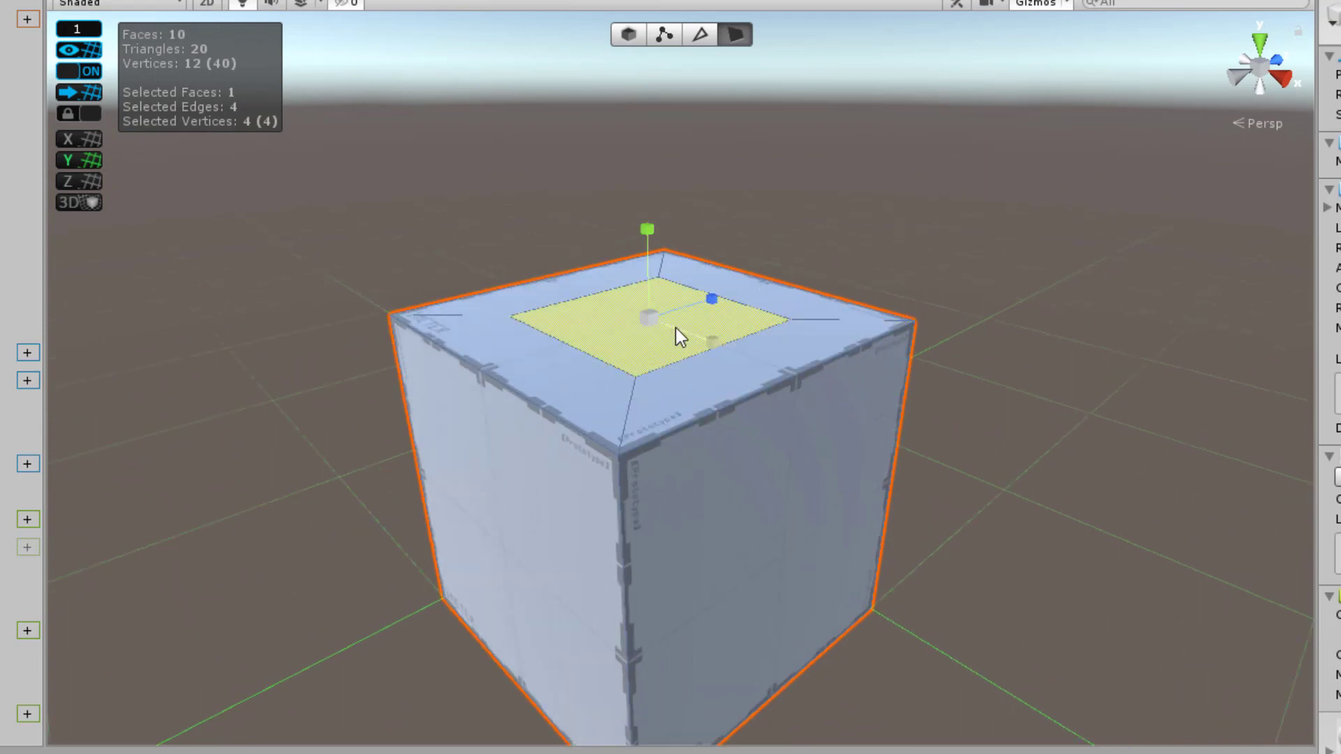
Step: Switch to the Move tool and raise the inset center face 1 unit along Y without extruding
scroll(674, 240, down, 4)
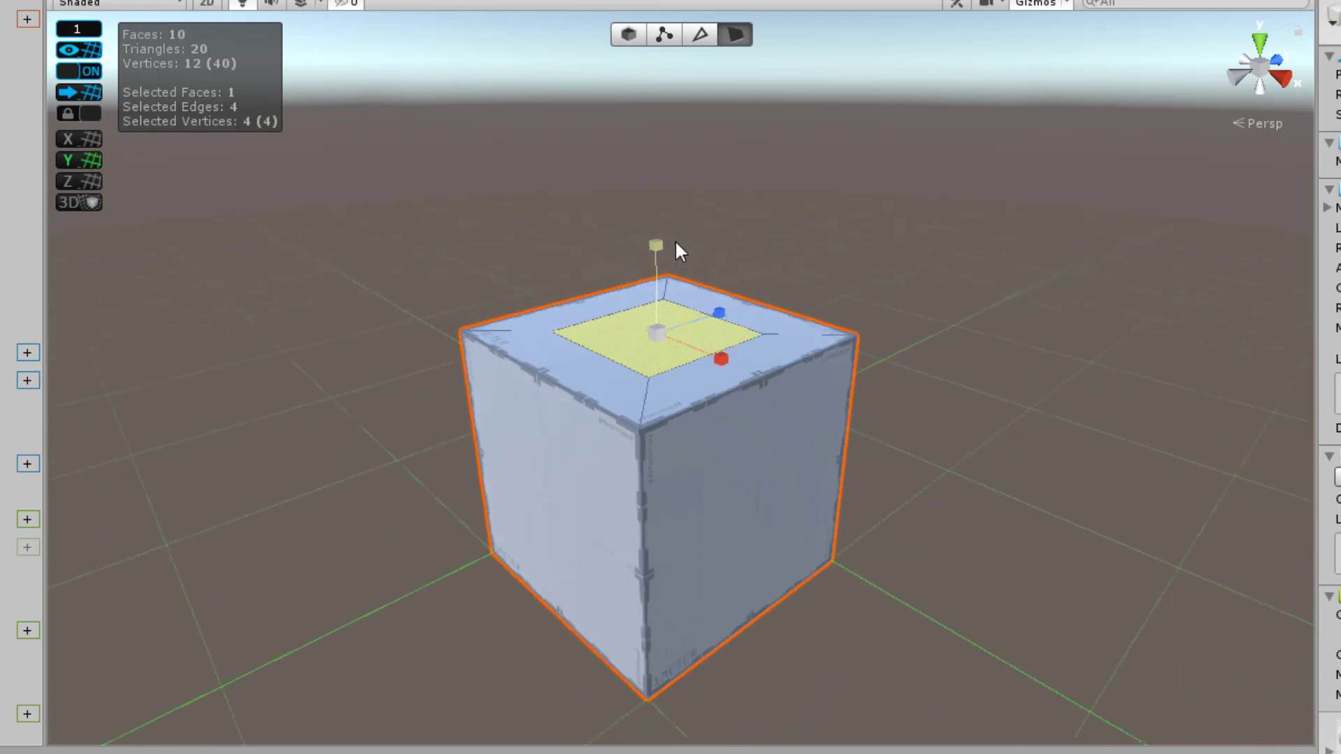
middle_drag(605, 312, 641, 352)
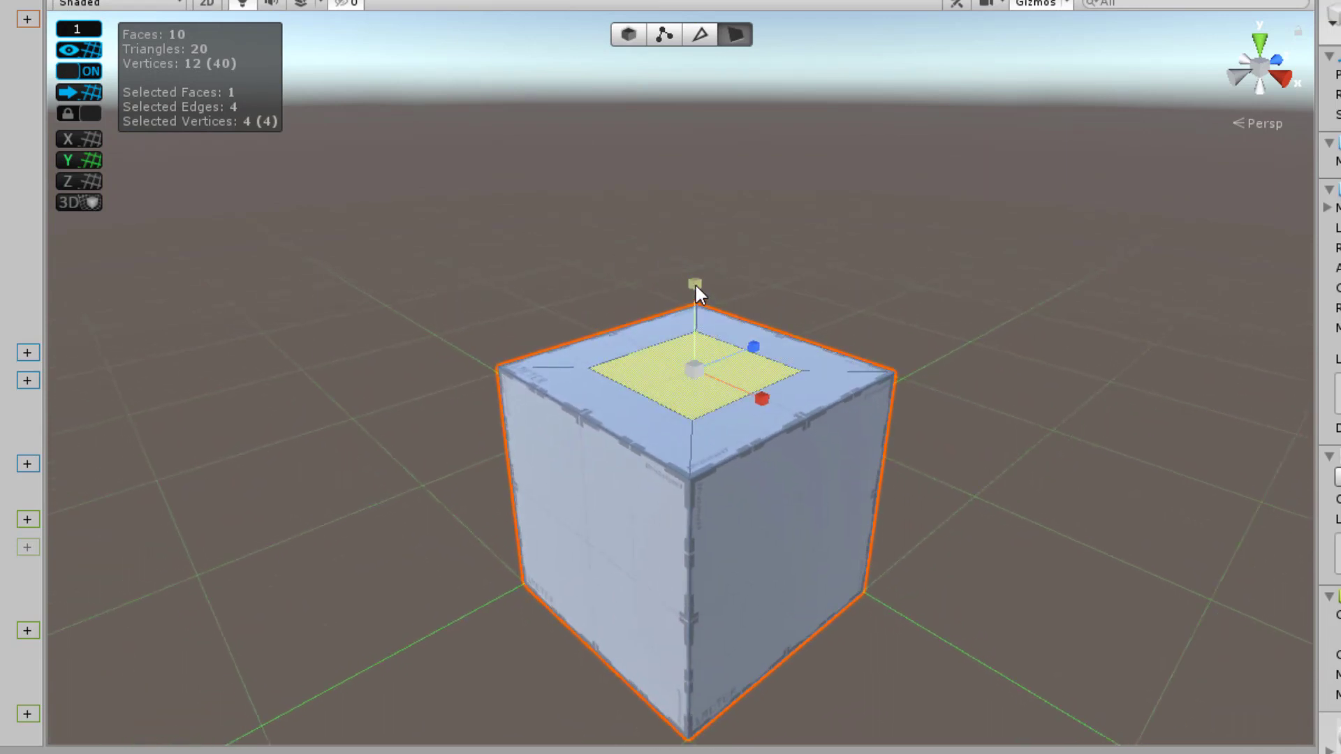
key(w)
drag(695, 287, 690, 163)
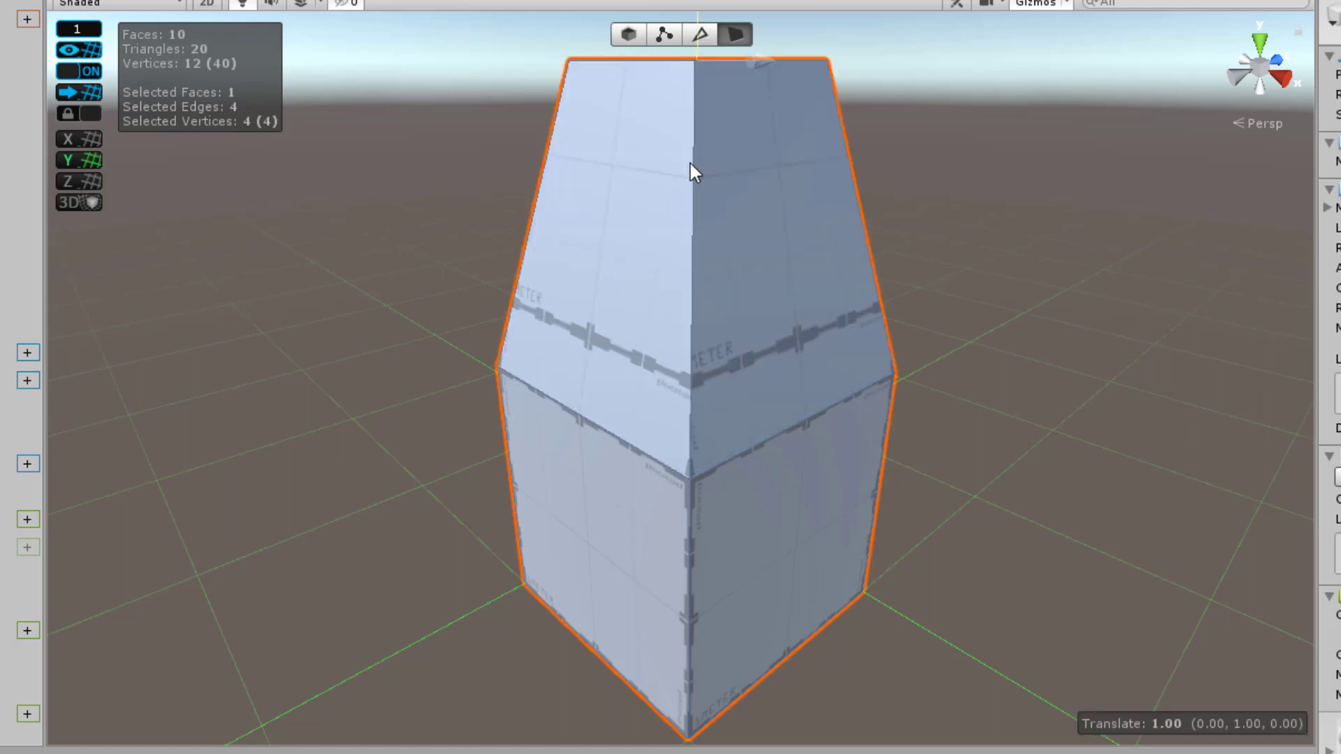
scroll(743, 317, down, 3)
middle_drag(744, 317, 798, 439)
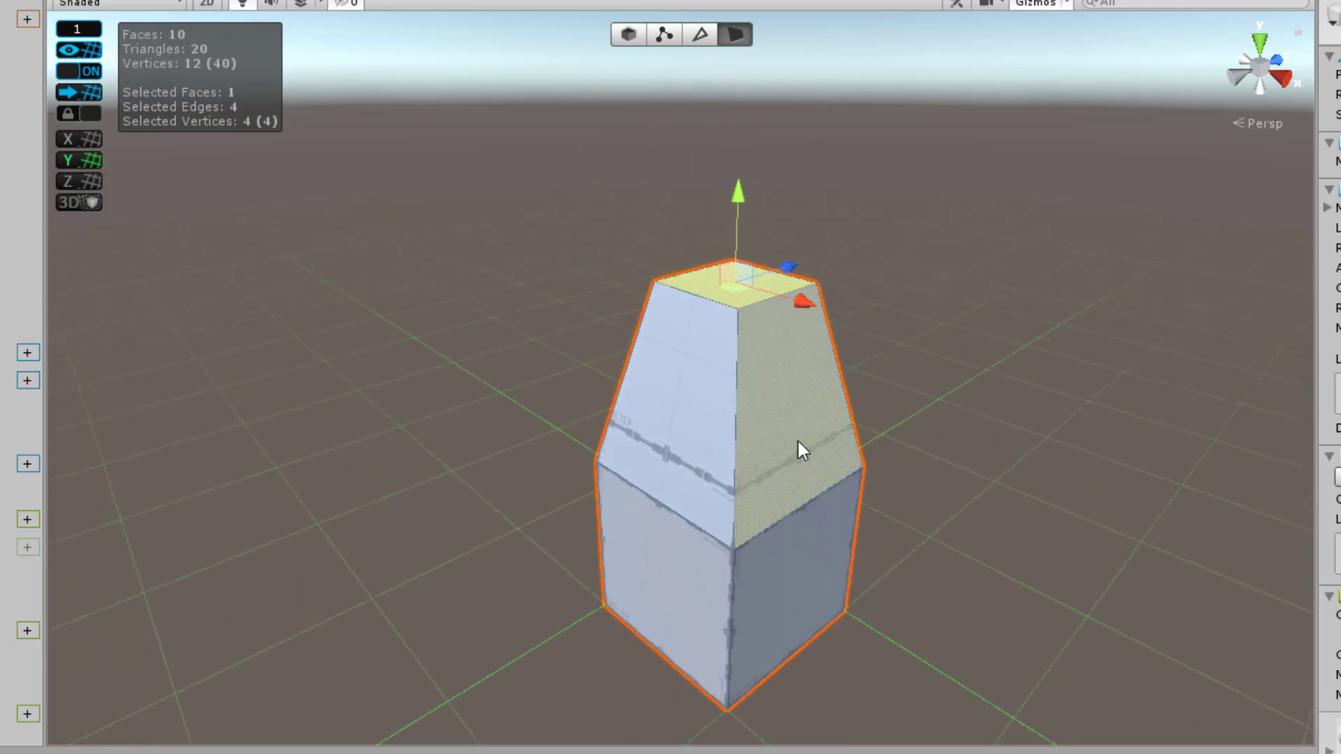
scroll(878, 454, up, 3)
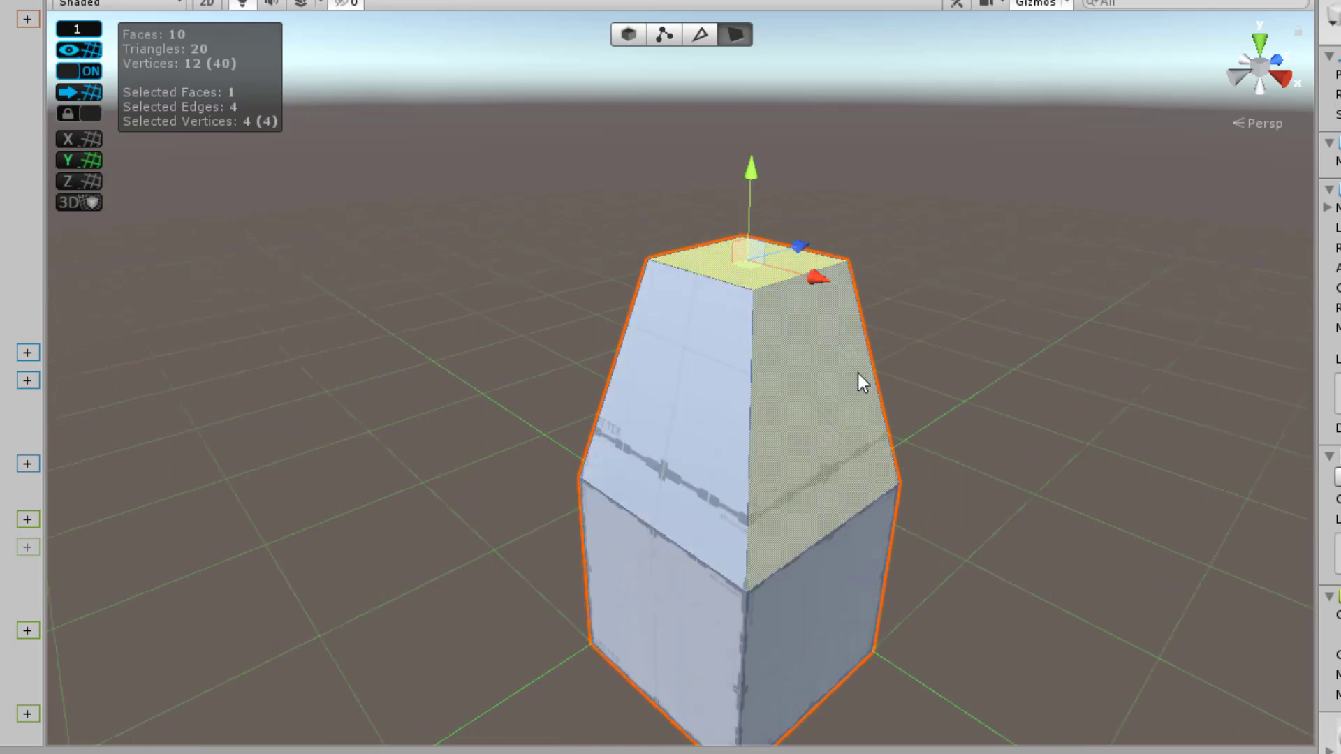
scroll(940, 487, up, 3)
alt+drag(1058, 531, 773, 443)
Step: Extrude the inset center face upward along Y to form a narrower column on top of the cube
scroll(788, 442, down, 2)
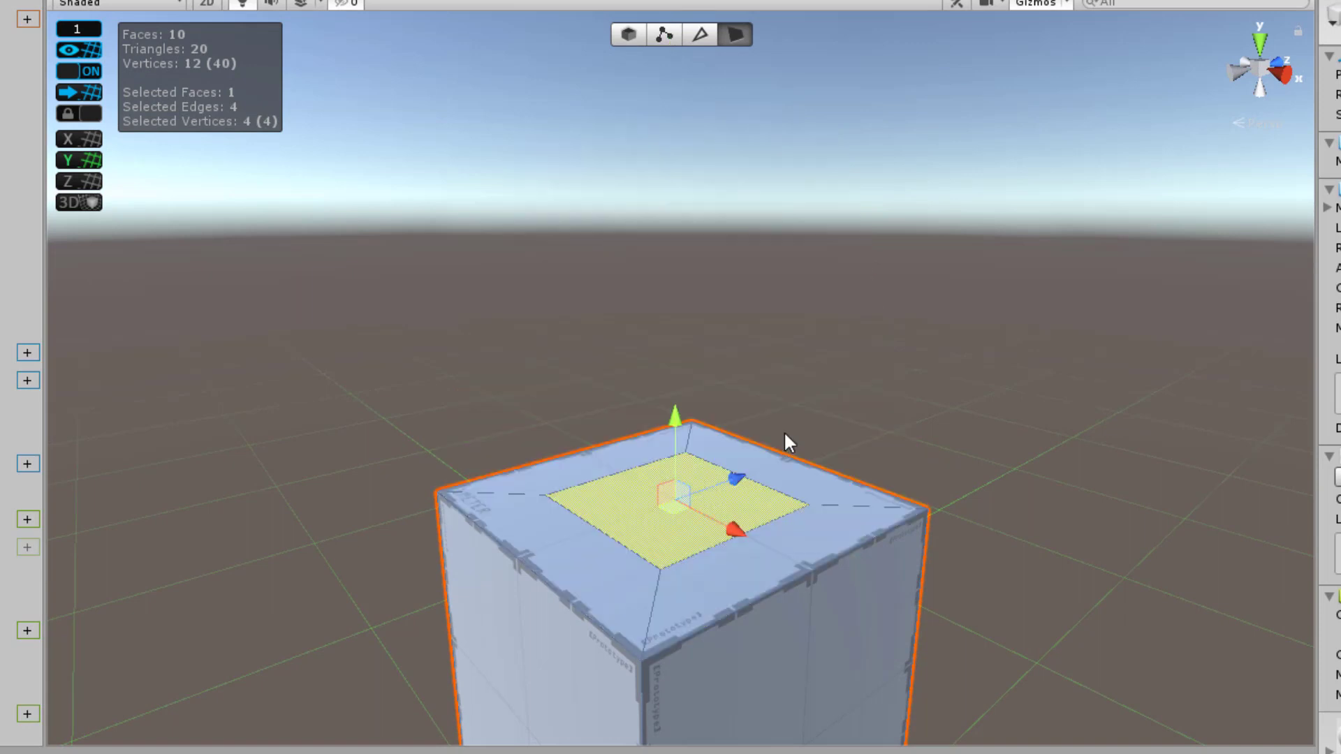
middle_drag(760, 412, 886, 314)
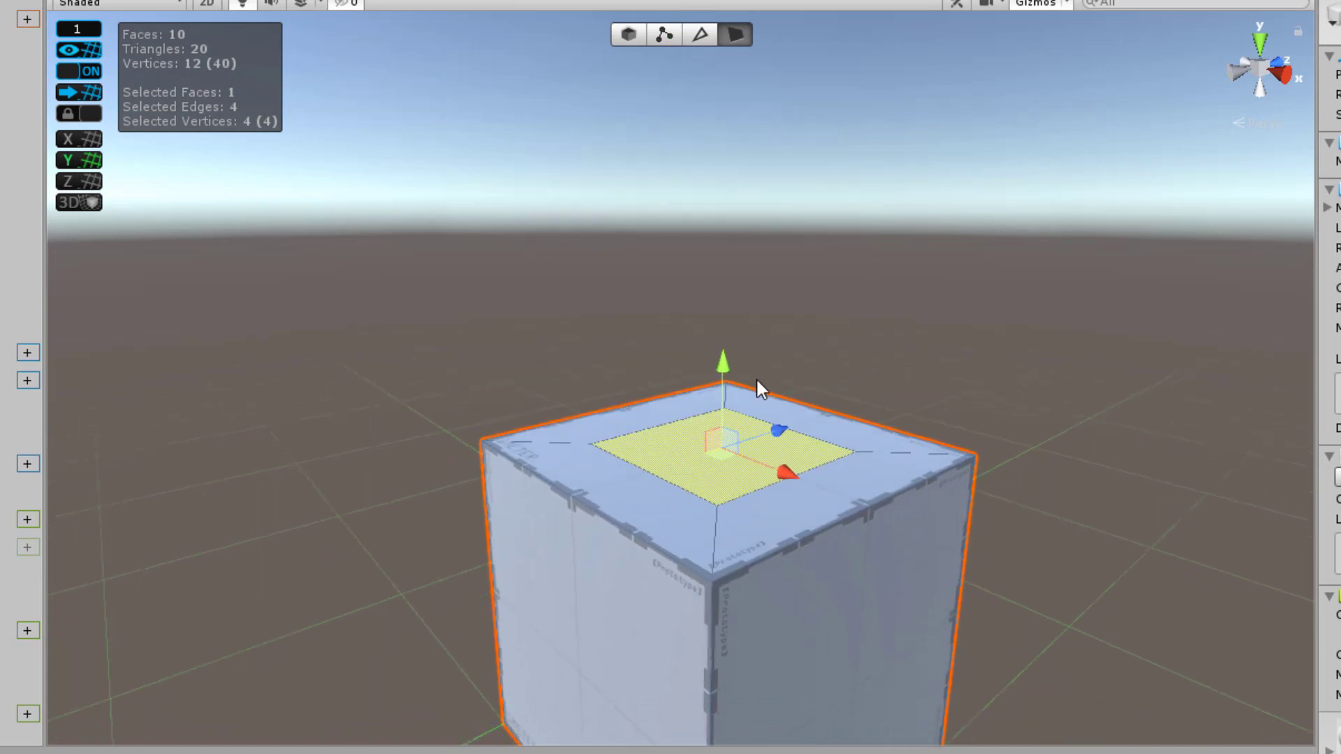
key(shift)
shift+drag(724, 364, 711, 162)
scroll(824, 300, down, 5)
alt+drag(715, 320, 796, 389)
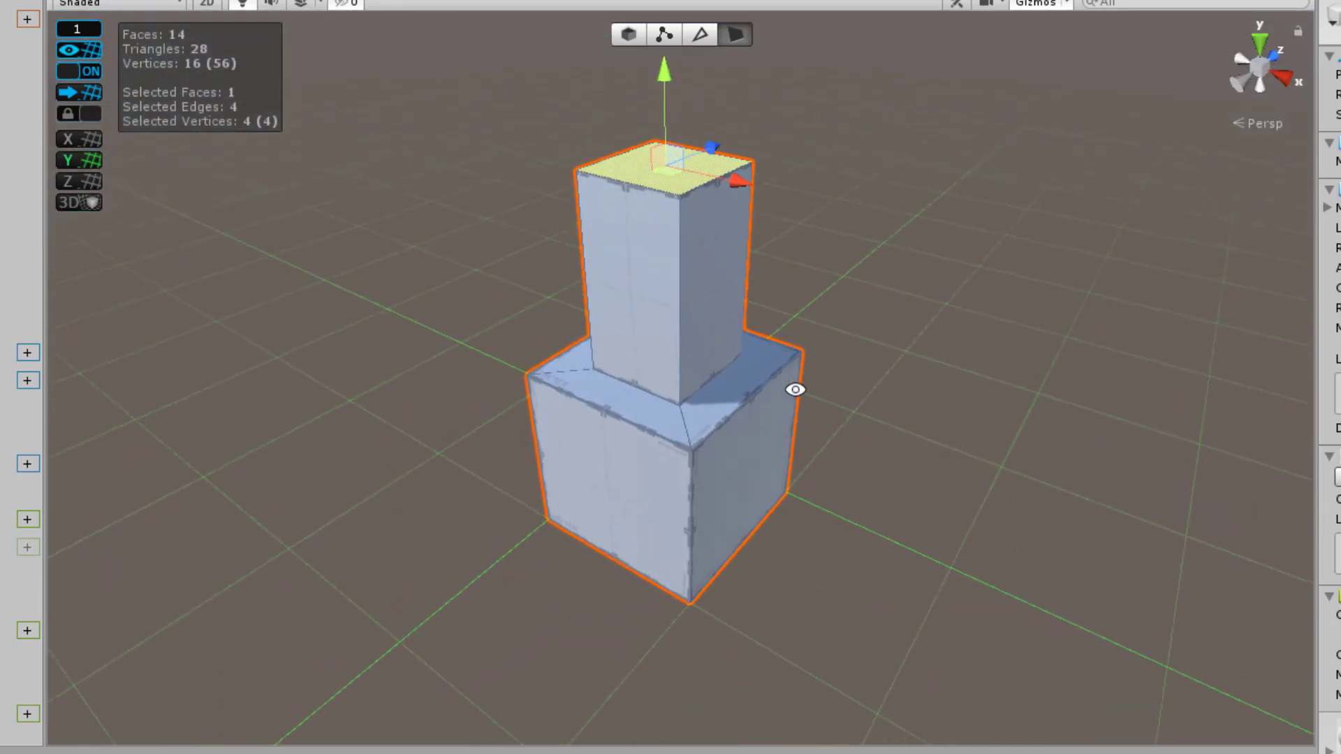
middle_drag(754, 263, 916, 417)
scroll(922, 396, up, 5)
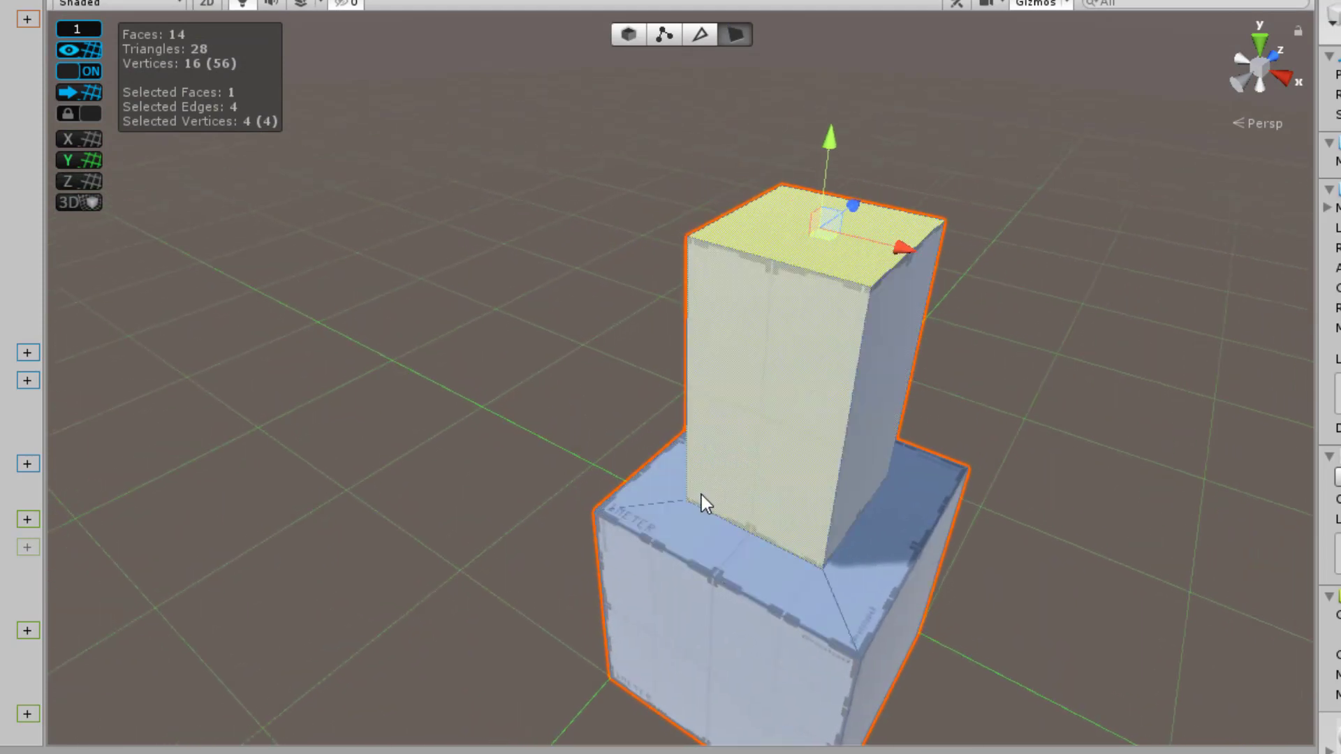
scroll(698, 496, up, 3)
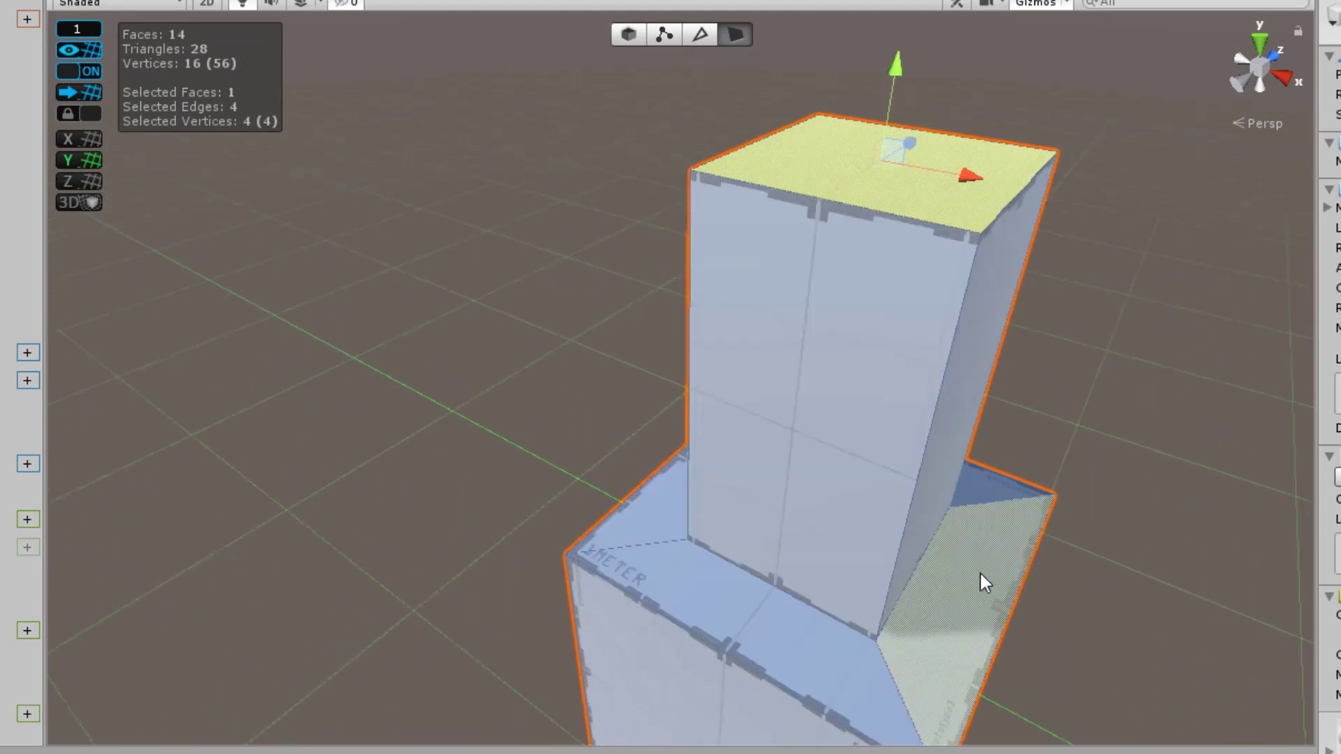
Step: Examine the extruded column and the inset border around its base from several angles and distances
scroll(906, 404, down, 2)
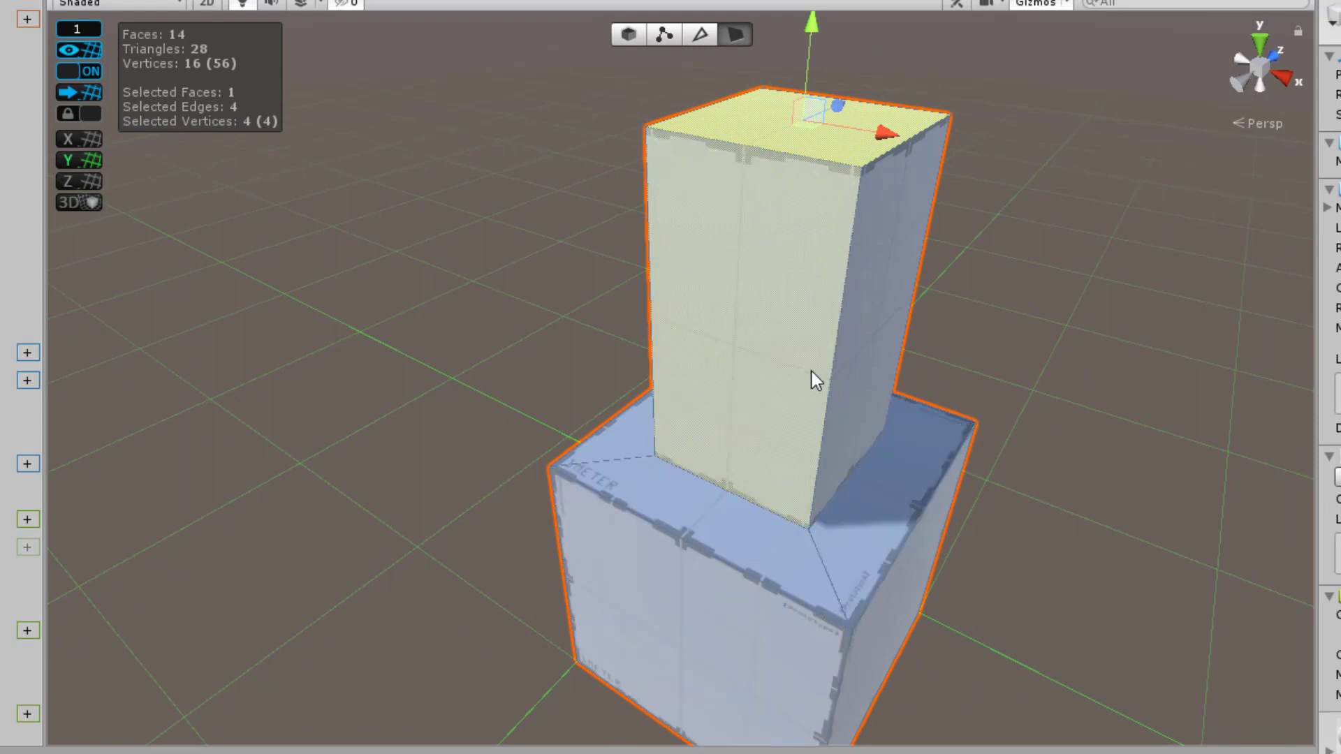
scroll(882, 404, up, 2)
scroll(873, 419, up, 1)
scroll(818, 503, down, 3)
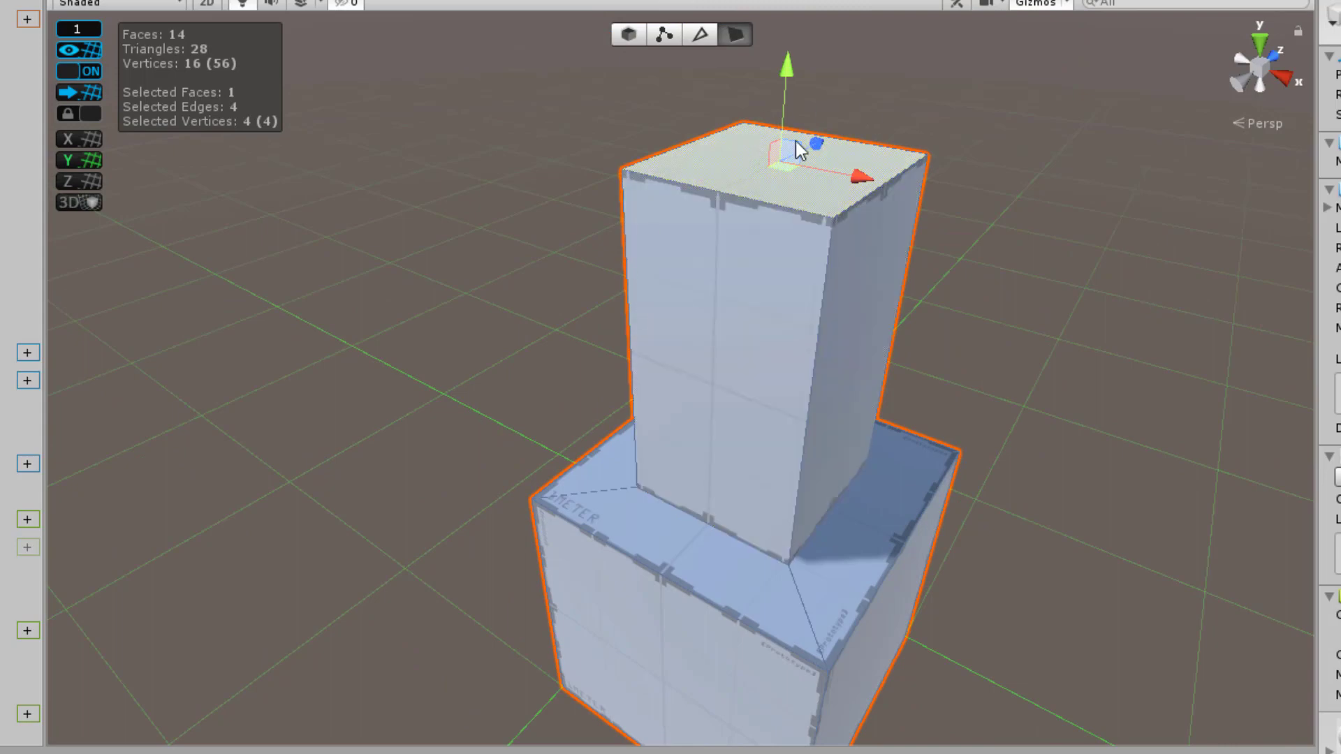
right_drag(1054, 332, 748, 274)
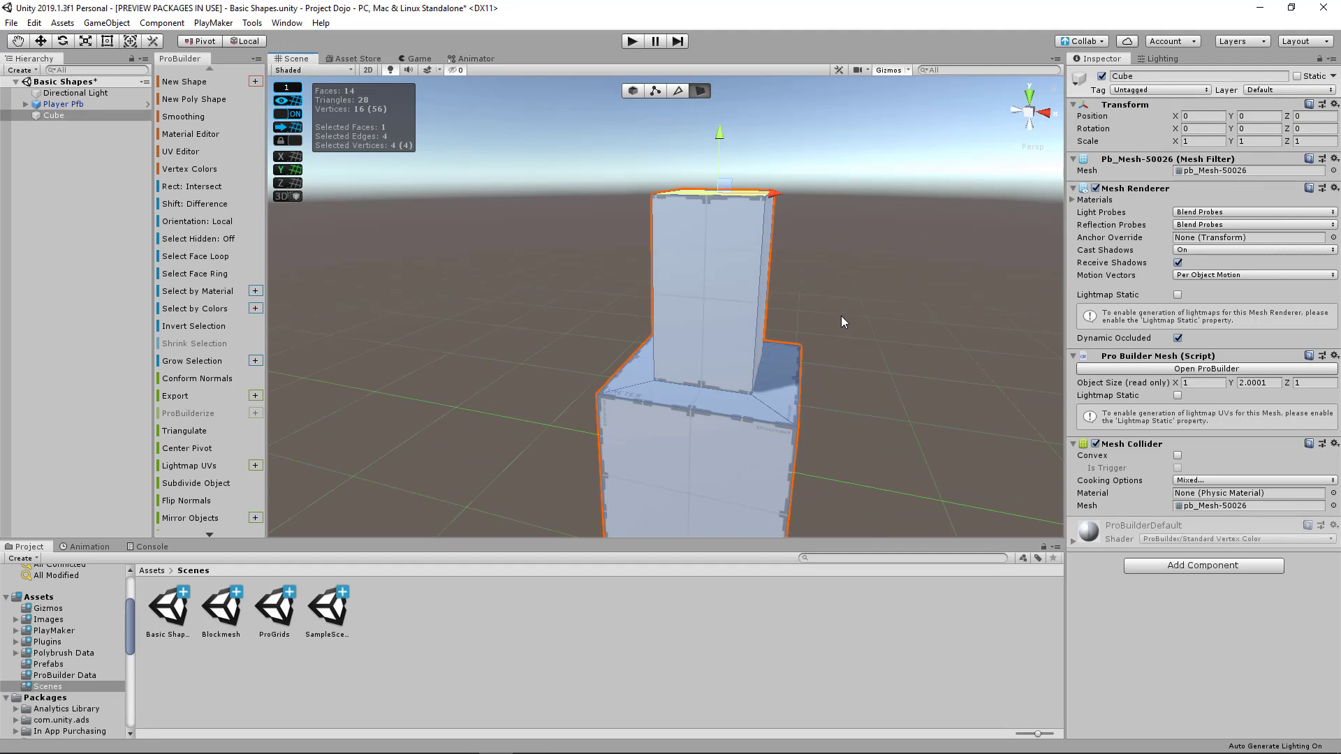
alt+drag(892, 312, 761, 324)
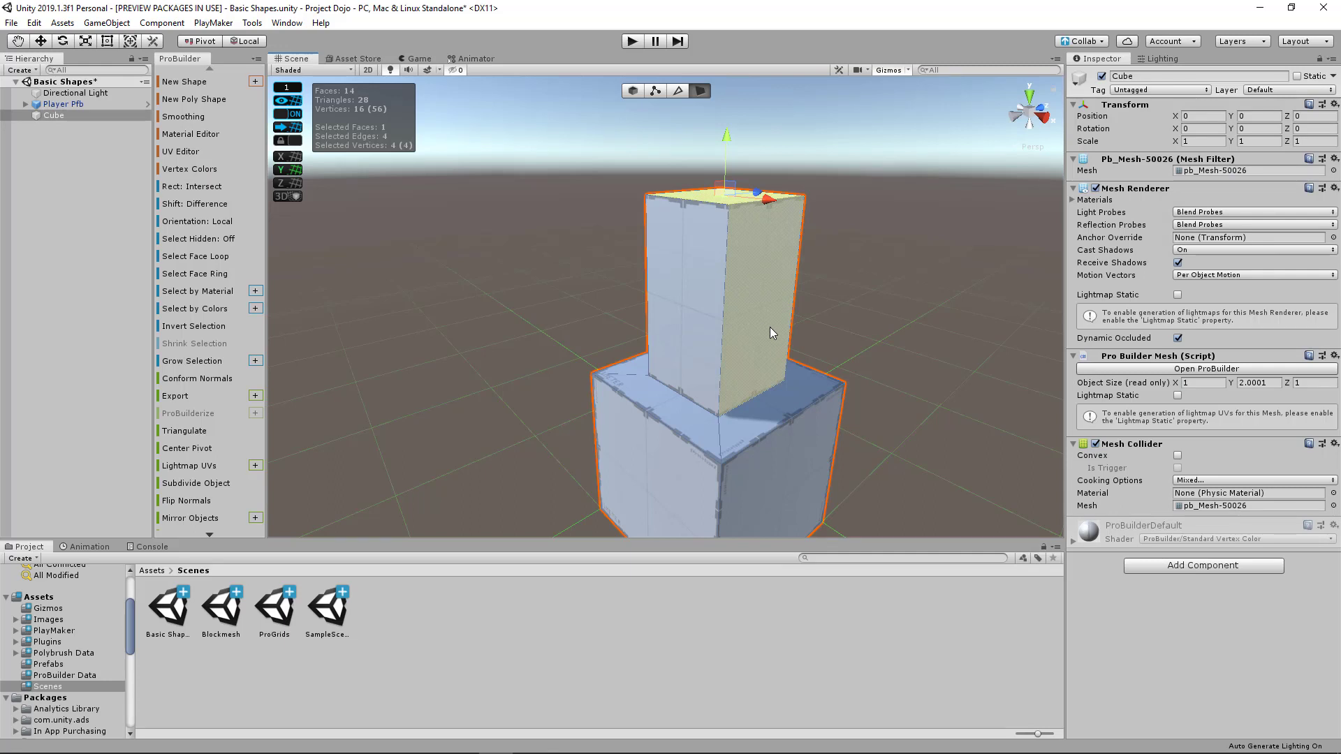
scroll(768, 314, down, 5)
scroll(769, 301, up, 4)
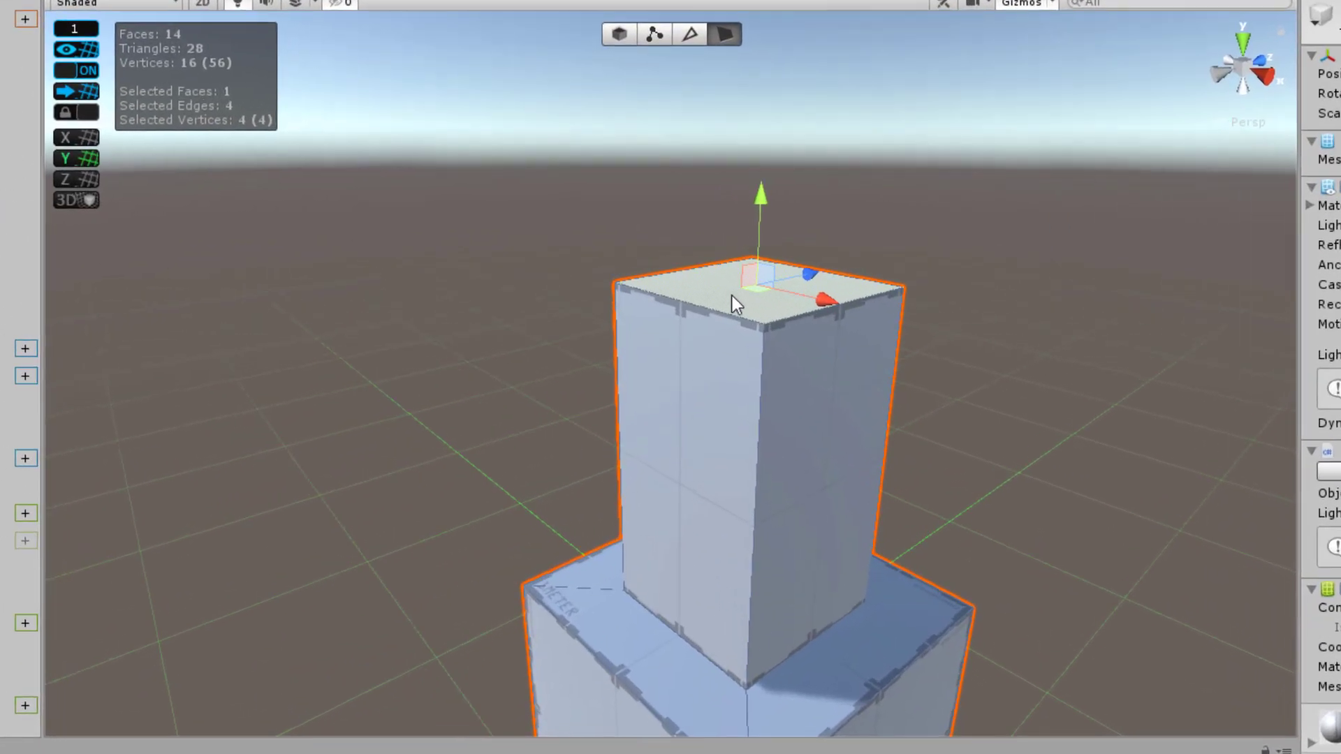
Step: Extrude the column's top face outward with a uniform scale to form a wide, flat square plate
key(r)
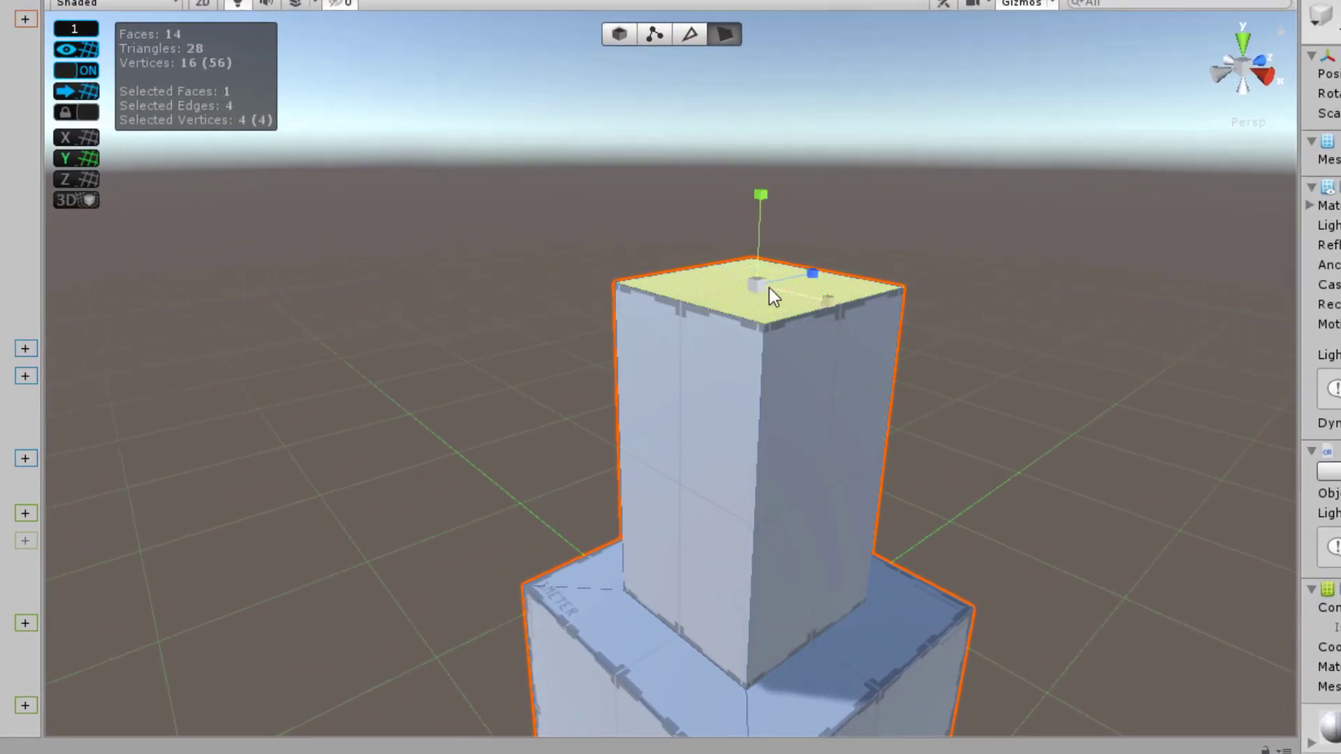
middle_drag(854, 332, 778, 280)
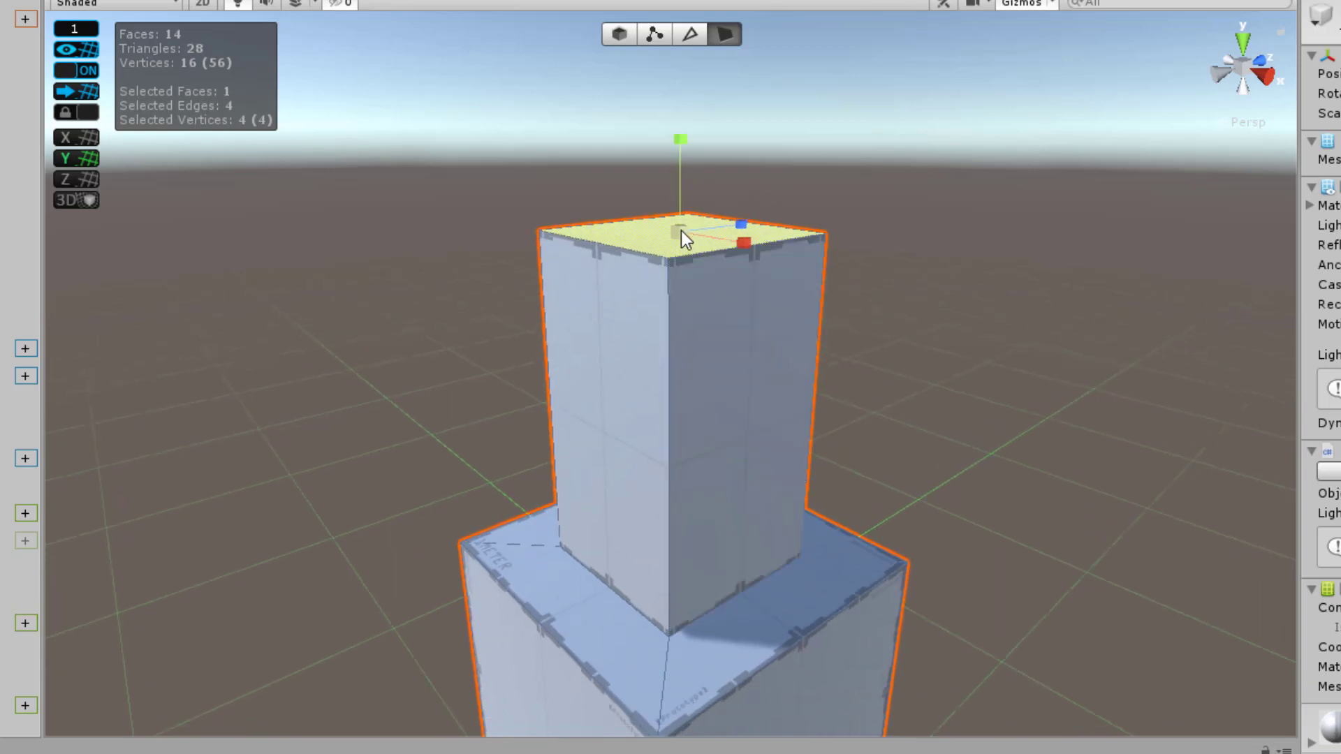
shift+drag(681, 231, 883, 476)
alt+scroll(825, 428, up, 5)
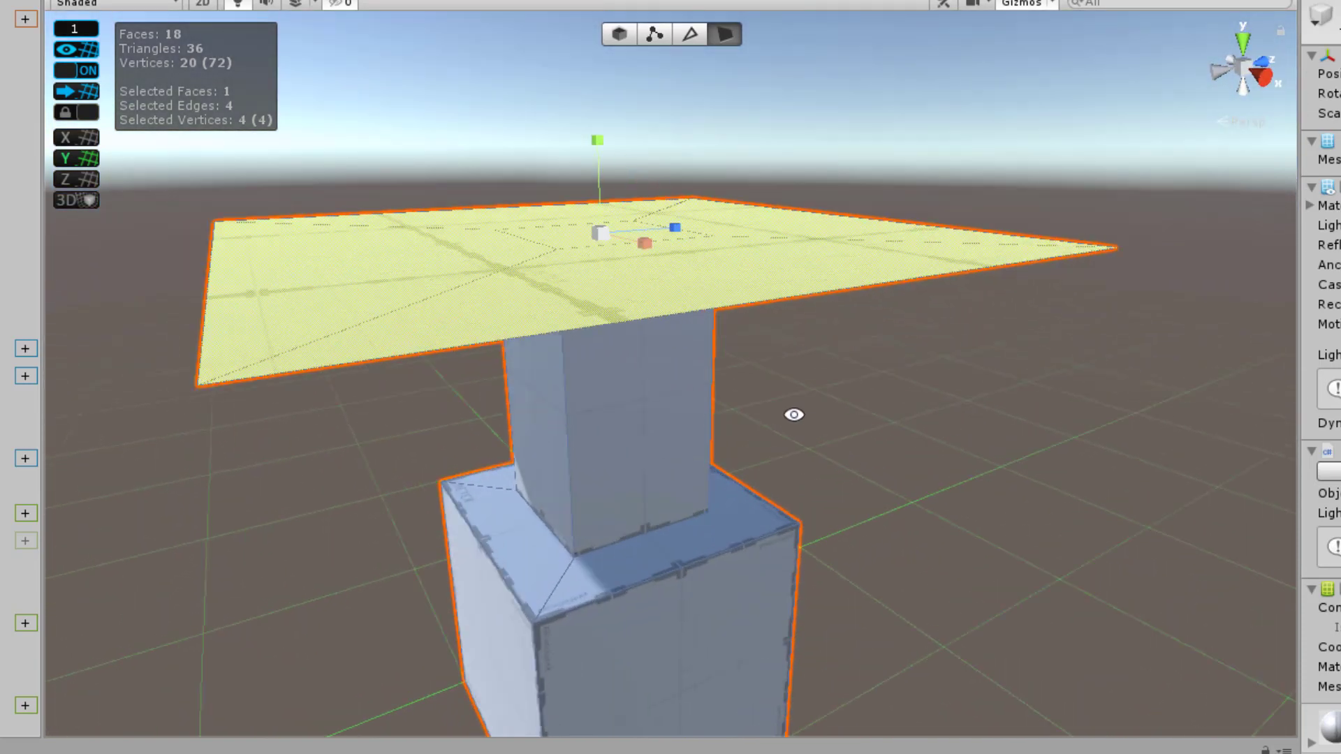
alt+middle_drag(793, 414, 956, 466)
Step: Switch to the Move tool and examine the wide plate up close from above and from underneath
key(w)
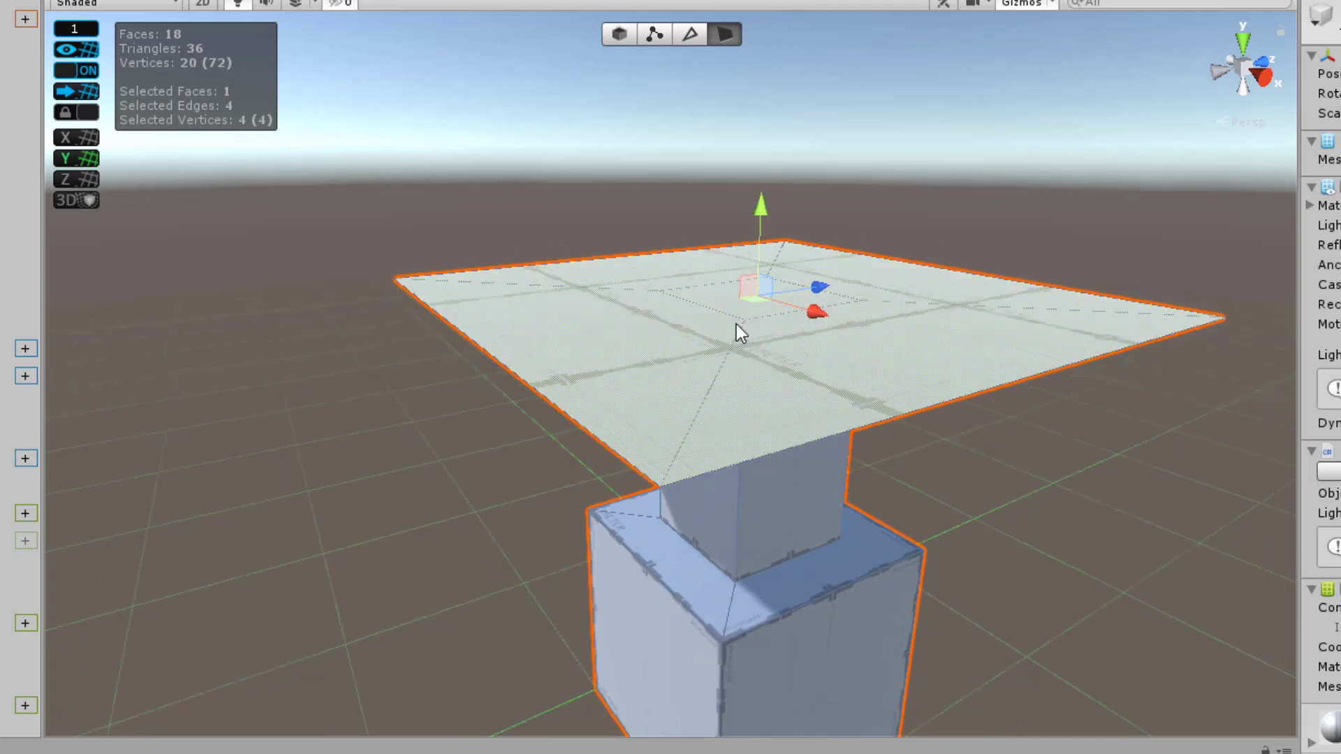
mouse_move(866, 273)
alt+mouse_down()
mouse_move(946, 408)
mouse_move(851, 335)
mouse_move(873, 297)
alt+mouse_up()
scroll(815, 261, up, 5)
alt+drag(891, 166, 828, 253)
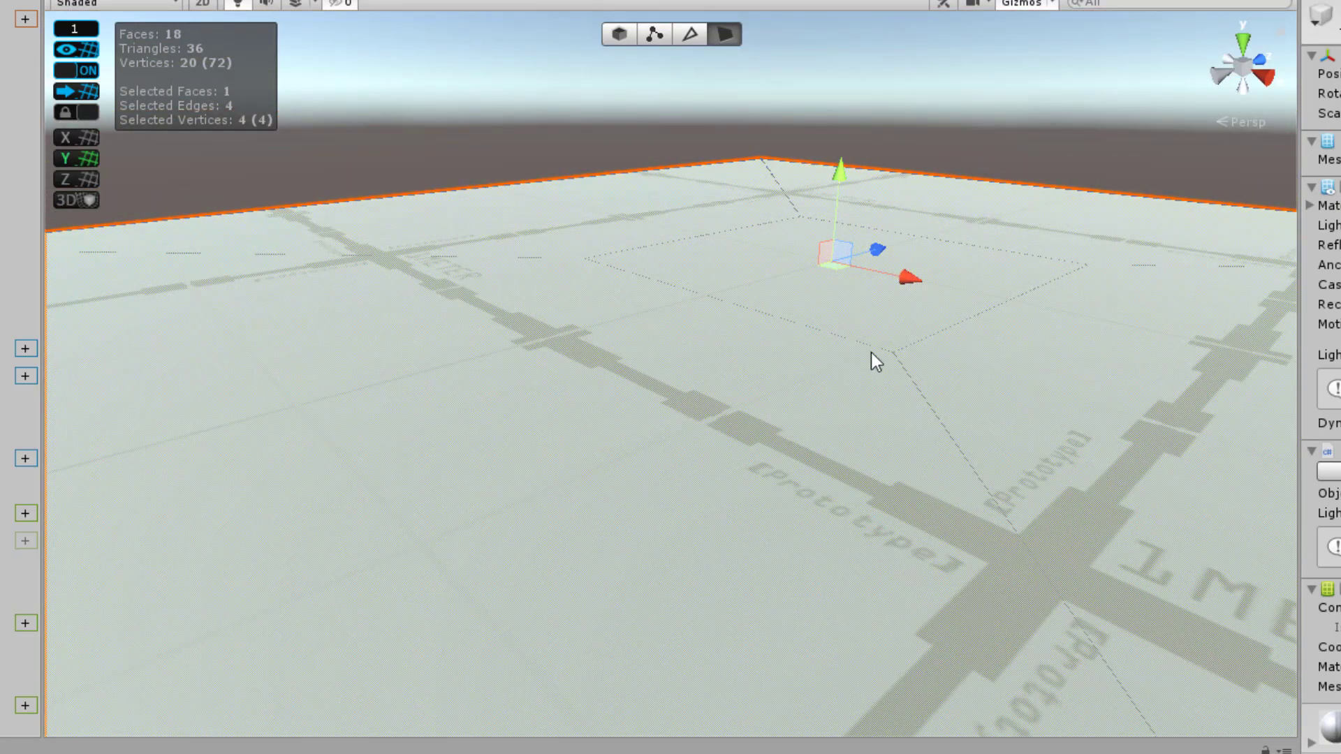
alt+drag(870, 352, 937, 391)
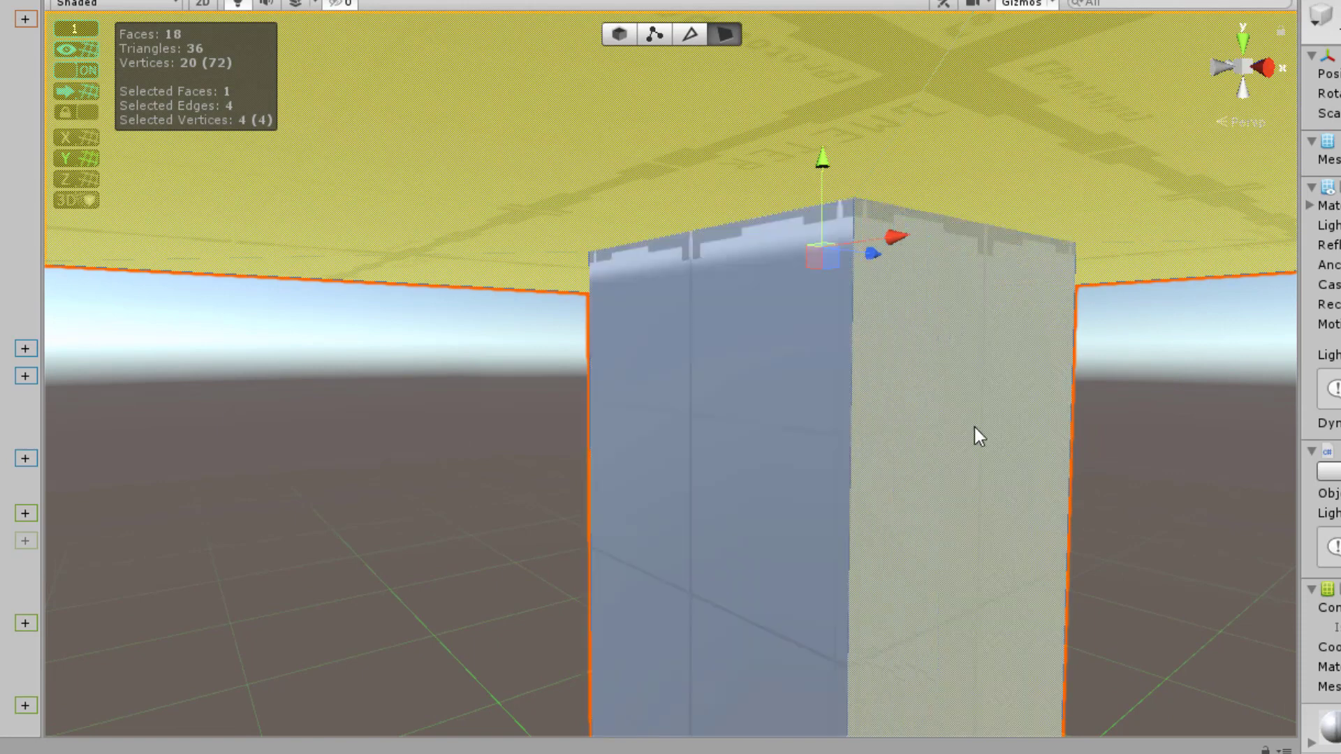
scroll(803, 402, down, 6)
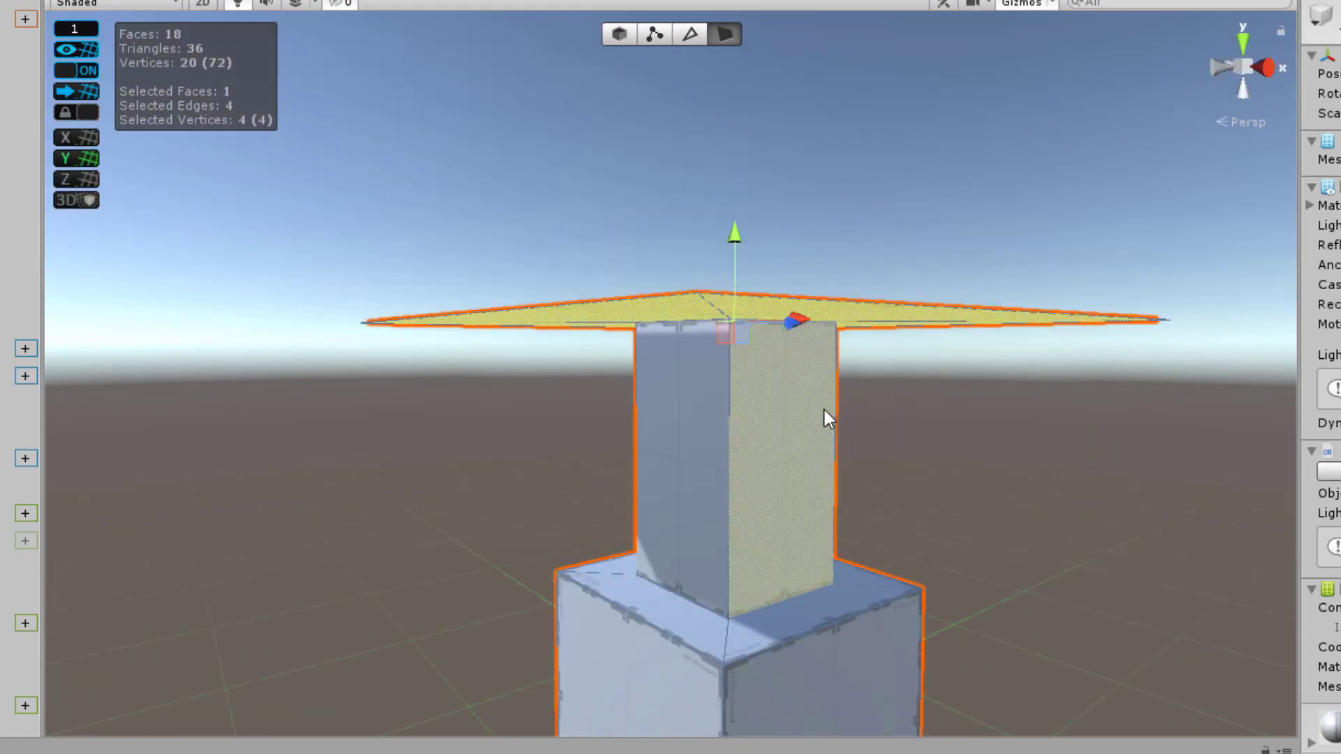
Step: Raise the wide plate's top face along Y without extruding to form a flared top above the column
alt+drag(899, 384, 848, 359)
drag(741, 244, 746, 98)
alt+drag(820, 296, 877, 294)
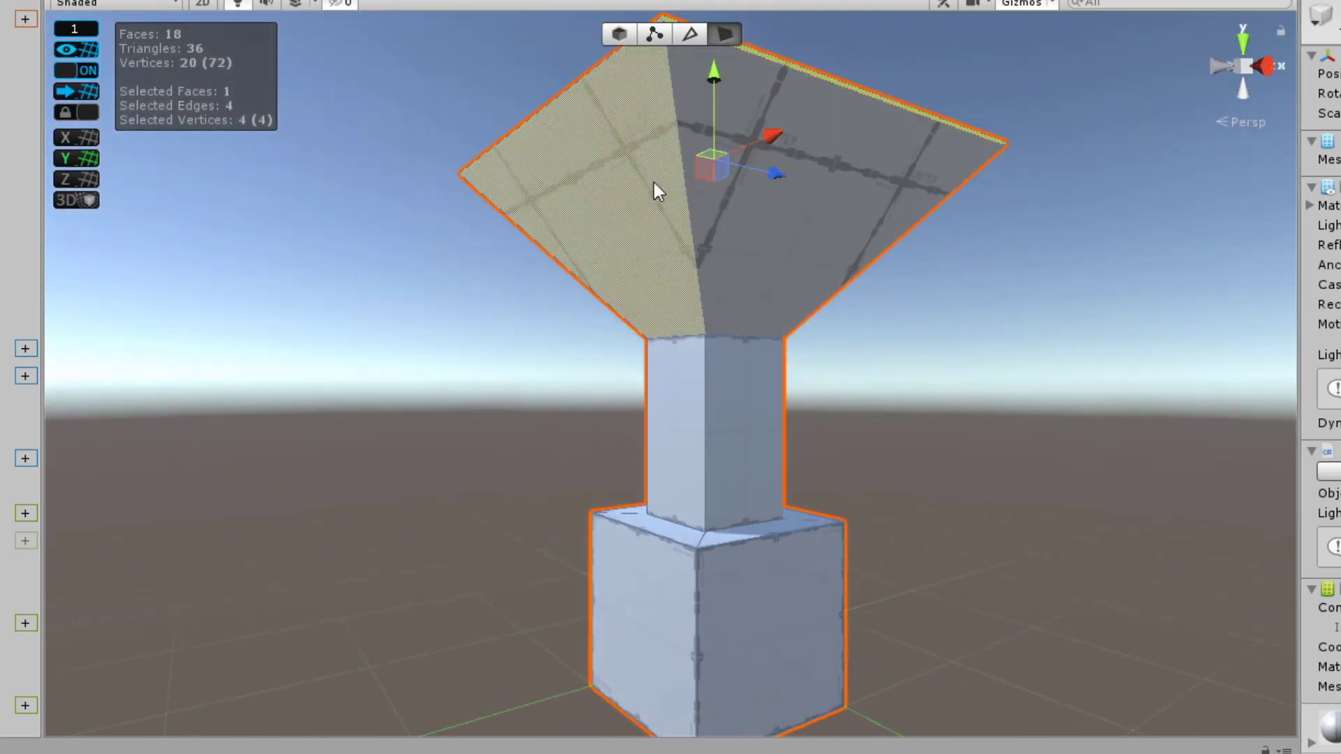
alt+drag(654, 182, 798, 338)
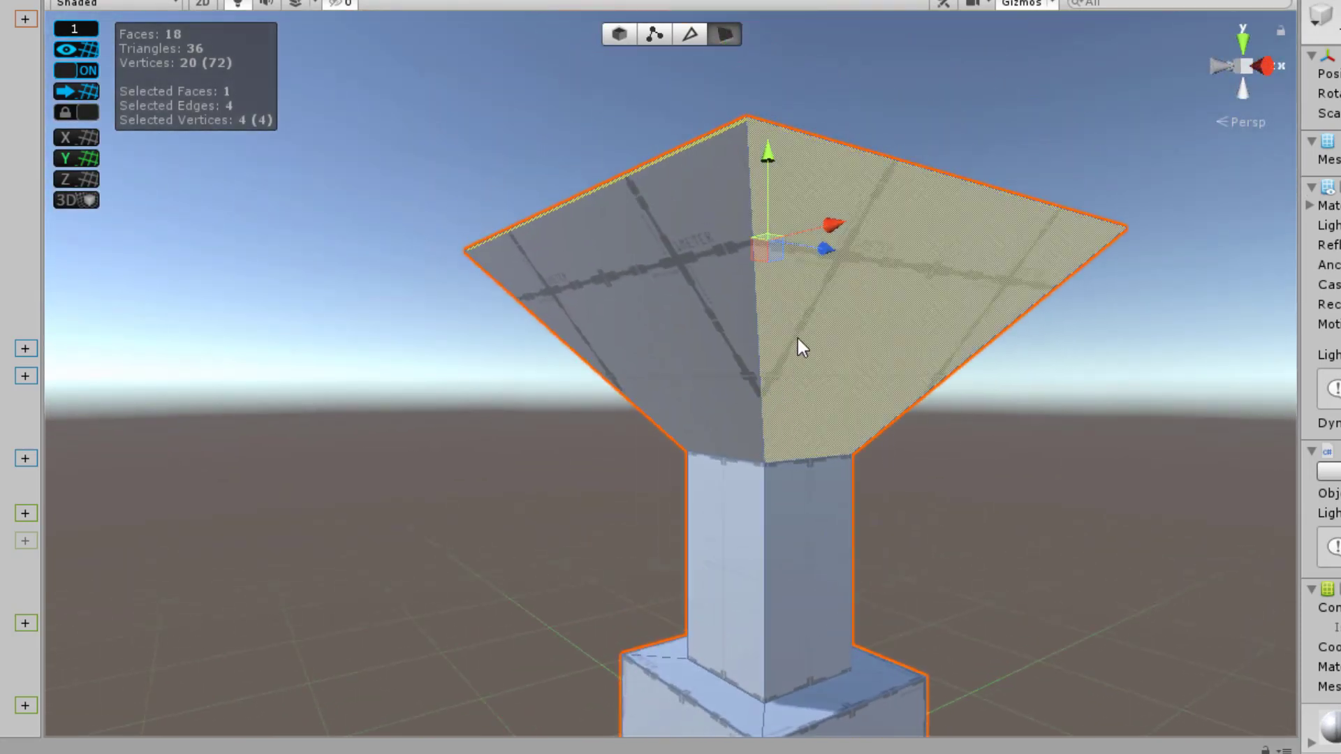
alt+drag(887, 197, 757, 421)
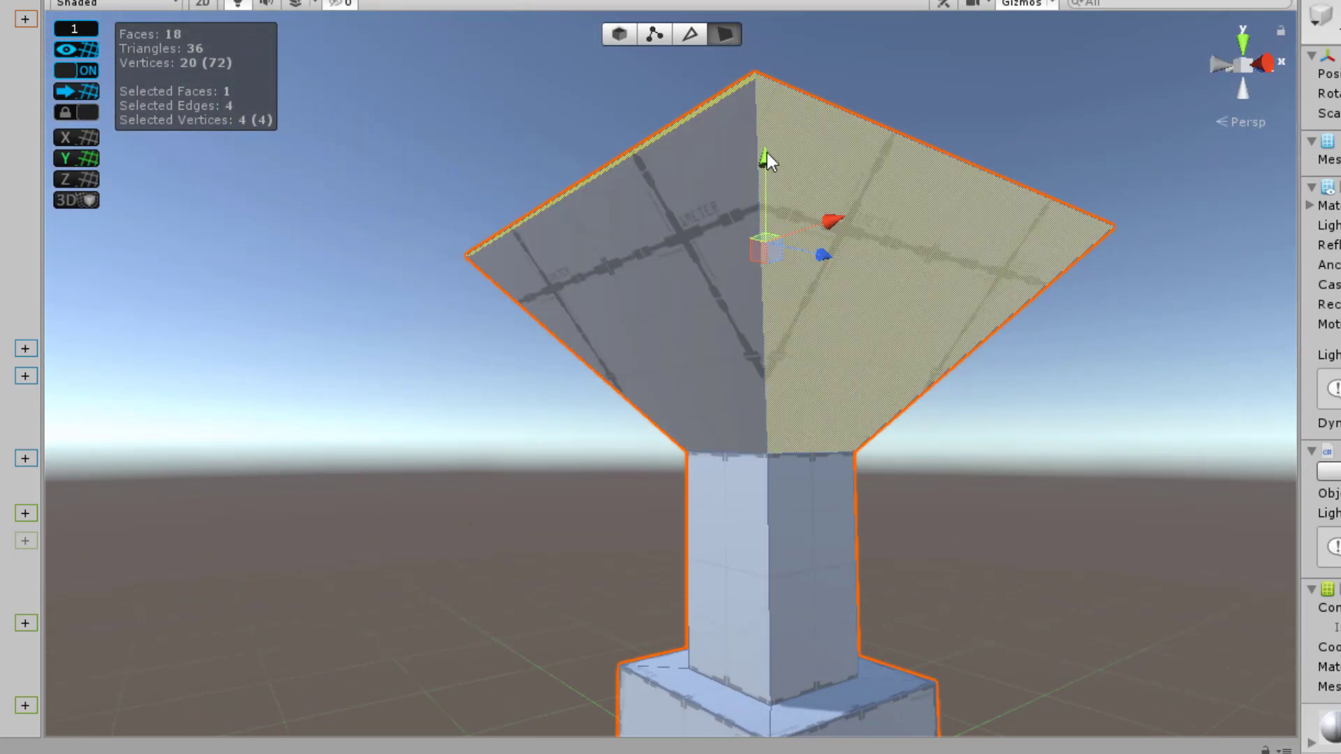
Step: Switch to edge selection and pick the flared top's slanted edges in turn
click(690, 34)
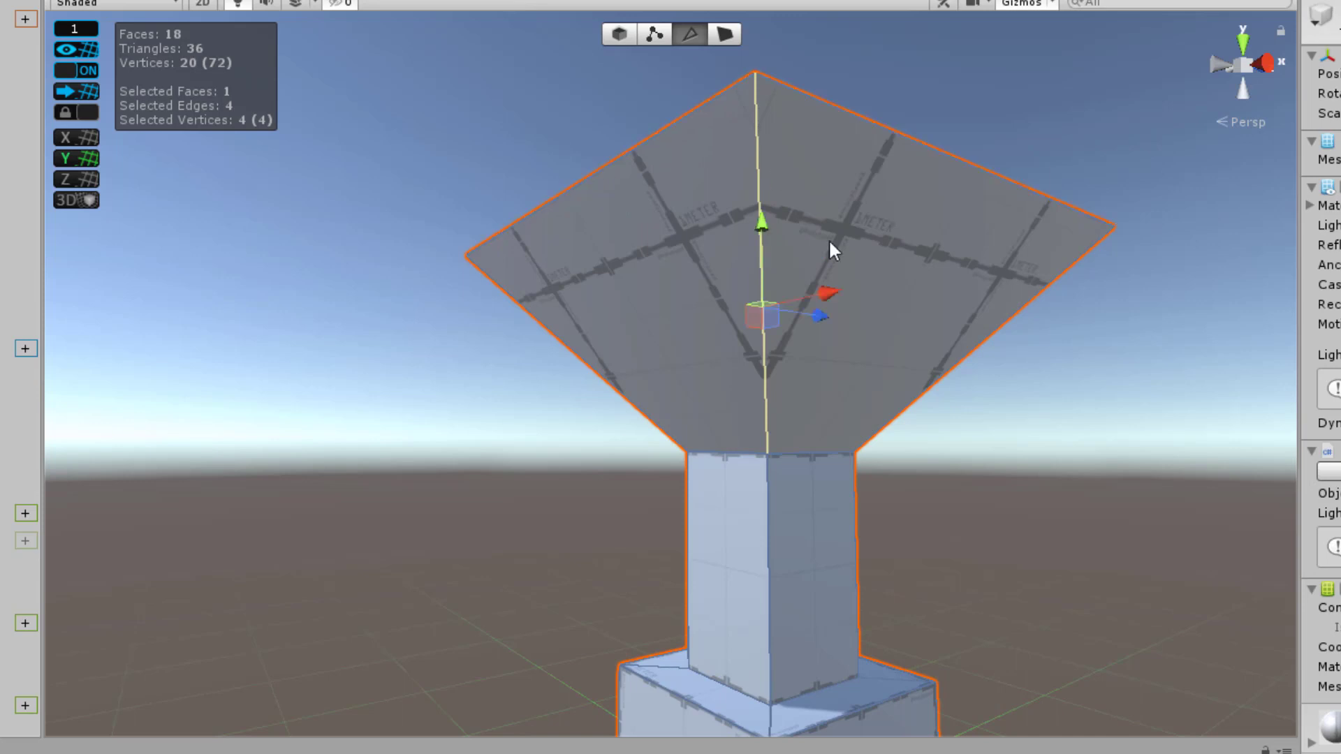
click(1031, 311)
click(616, 383)
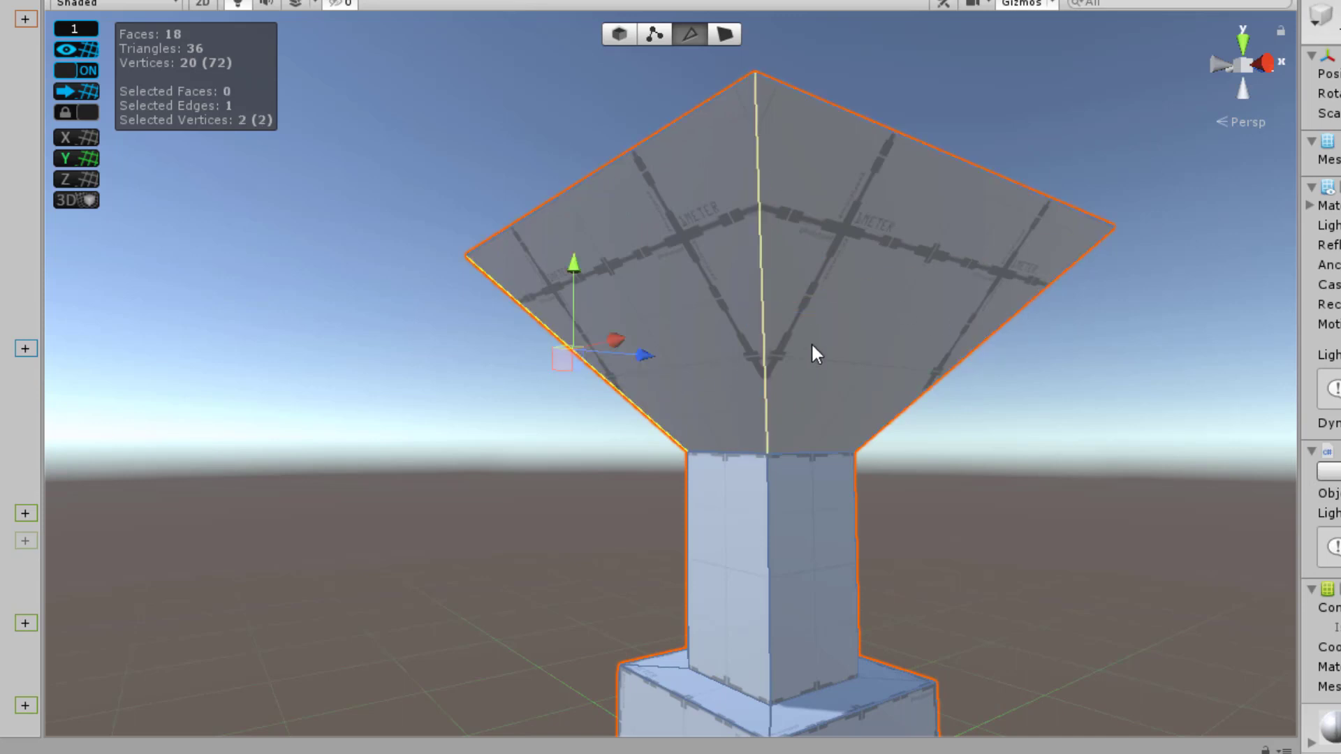
Step: Undo the edge selections and the upward move of the wide top face
key(ctrl+z)
key(ctrl+z)
key(ctrl+z)
key(ctrl+z)
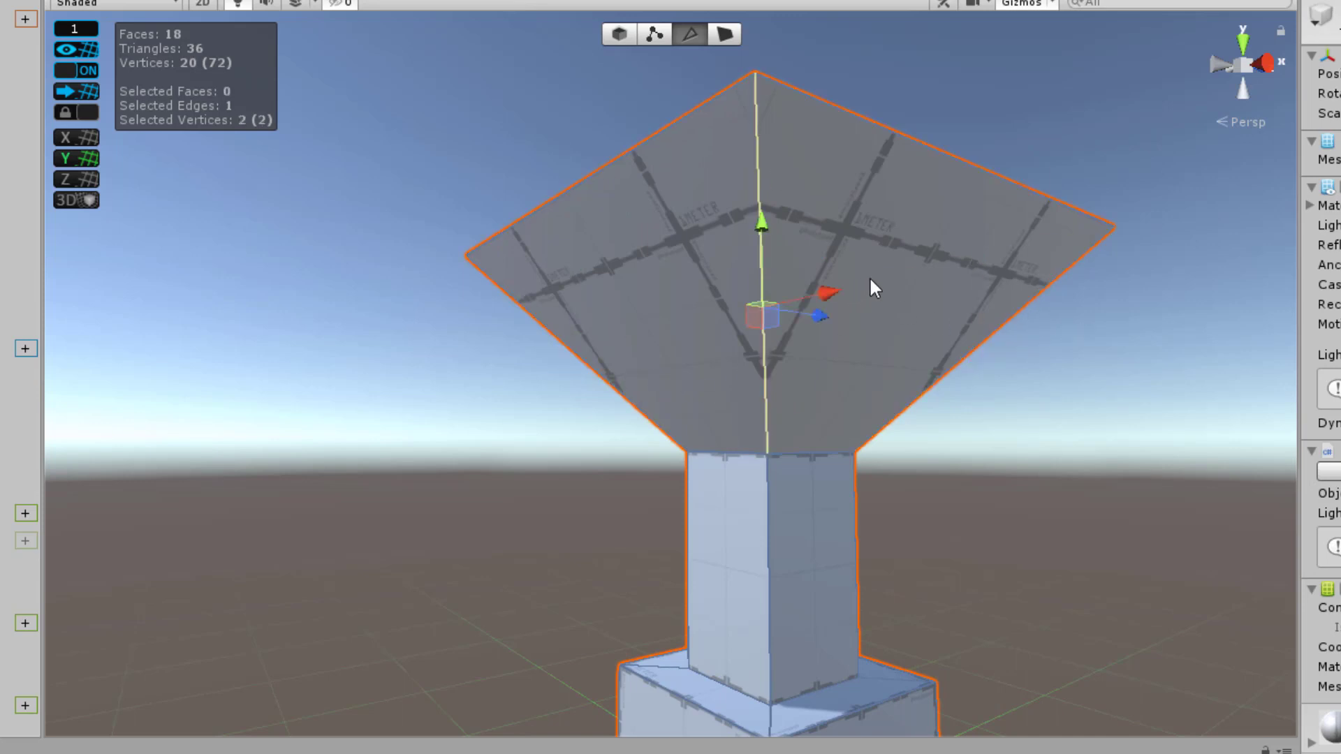
Step: Extrude the wide plate's top face 1 unit upward along Y to form a block with vertical sides
middle_drag(785, 218, 703, 212)
key(h)
alt+drag(731, 98, 776, 323)
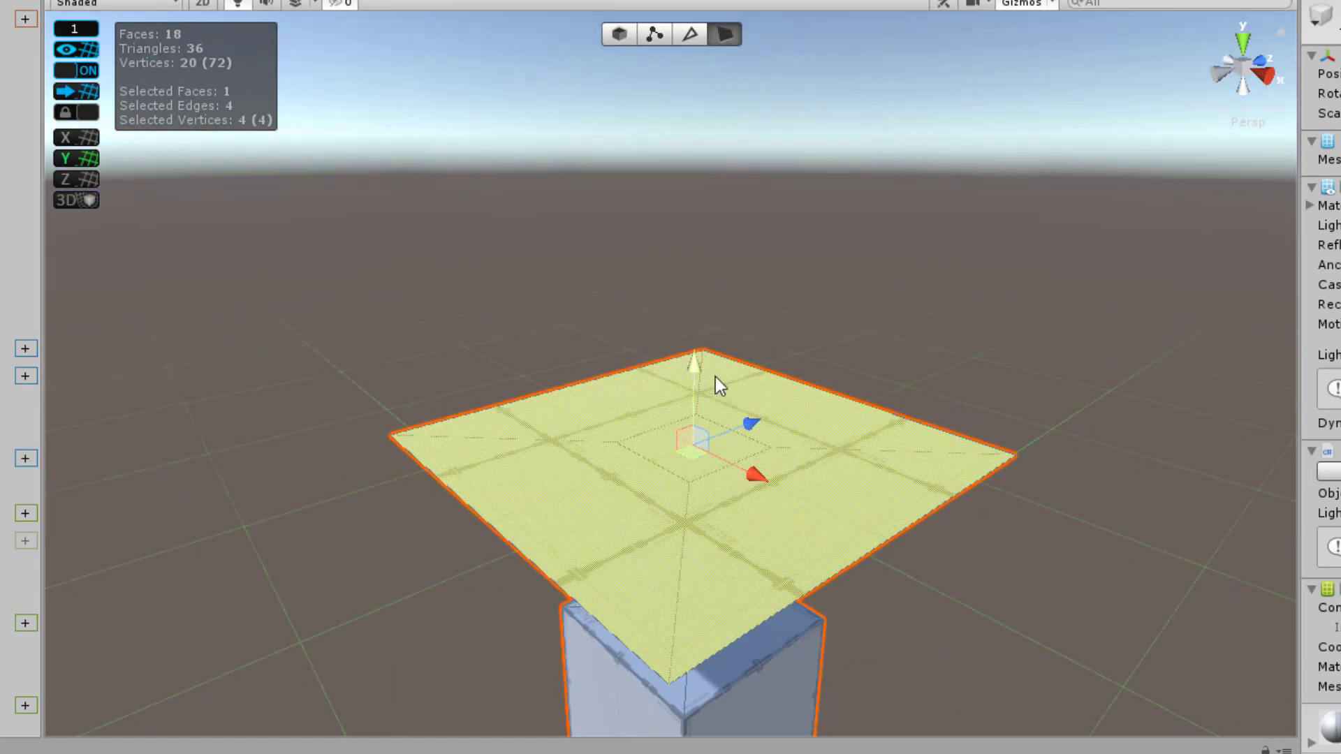
alt+drag(766, 371, 686, 182)
scroll(763, 271, down, 5)
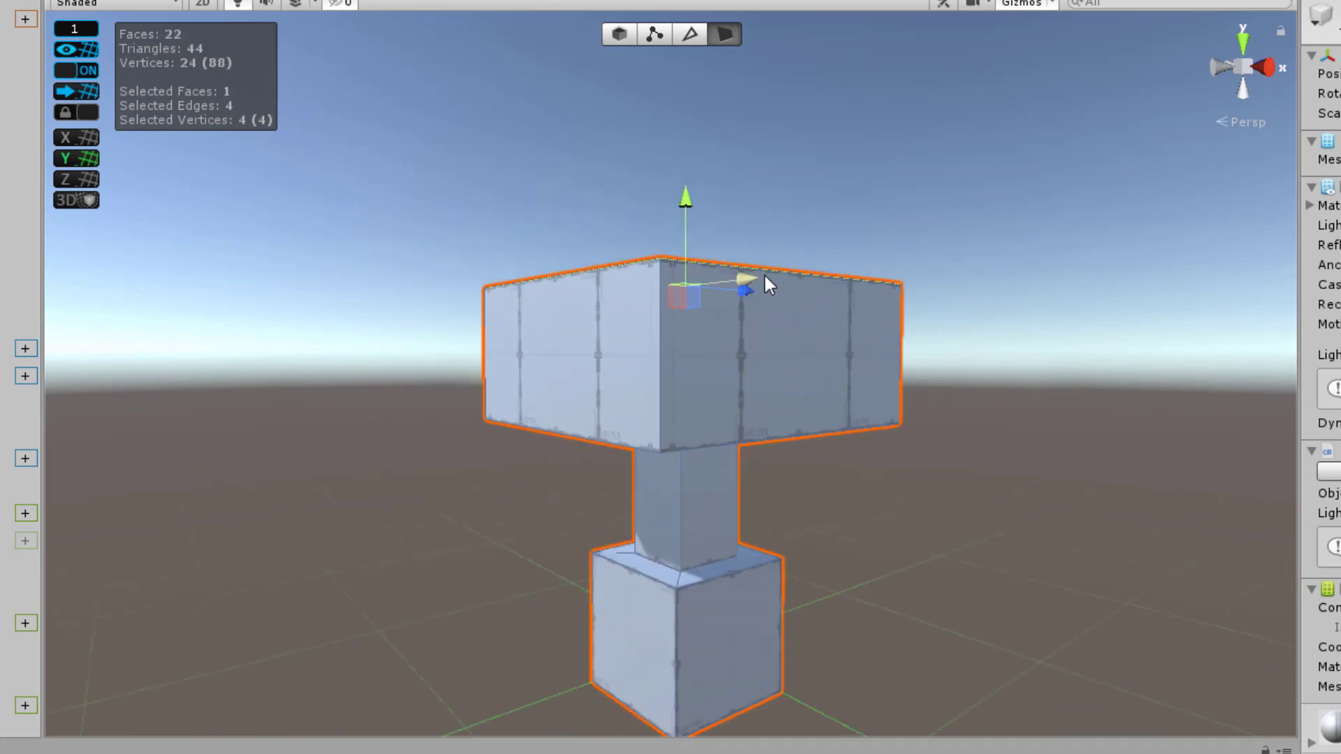
Step: Try pulling the upper block's two lower corner vertices outward along X on one side, and undo both moves
alt+drag(685, 363, 924, 370)
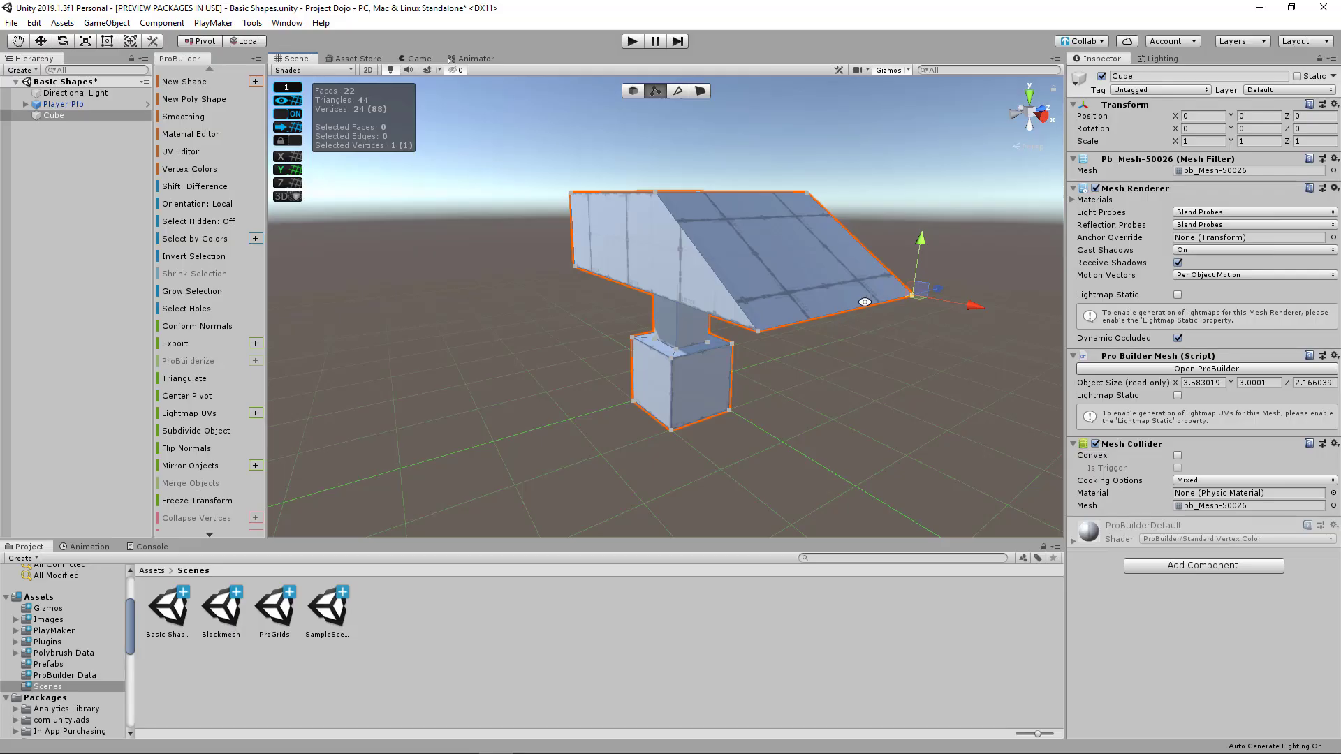
key(ctrl+z)
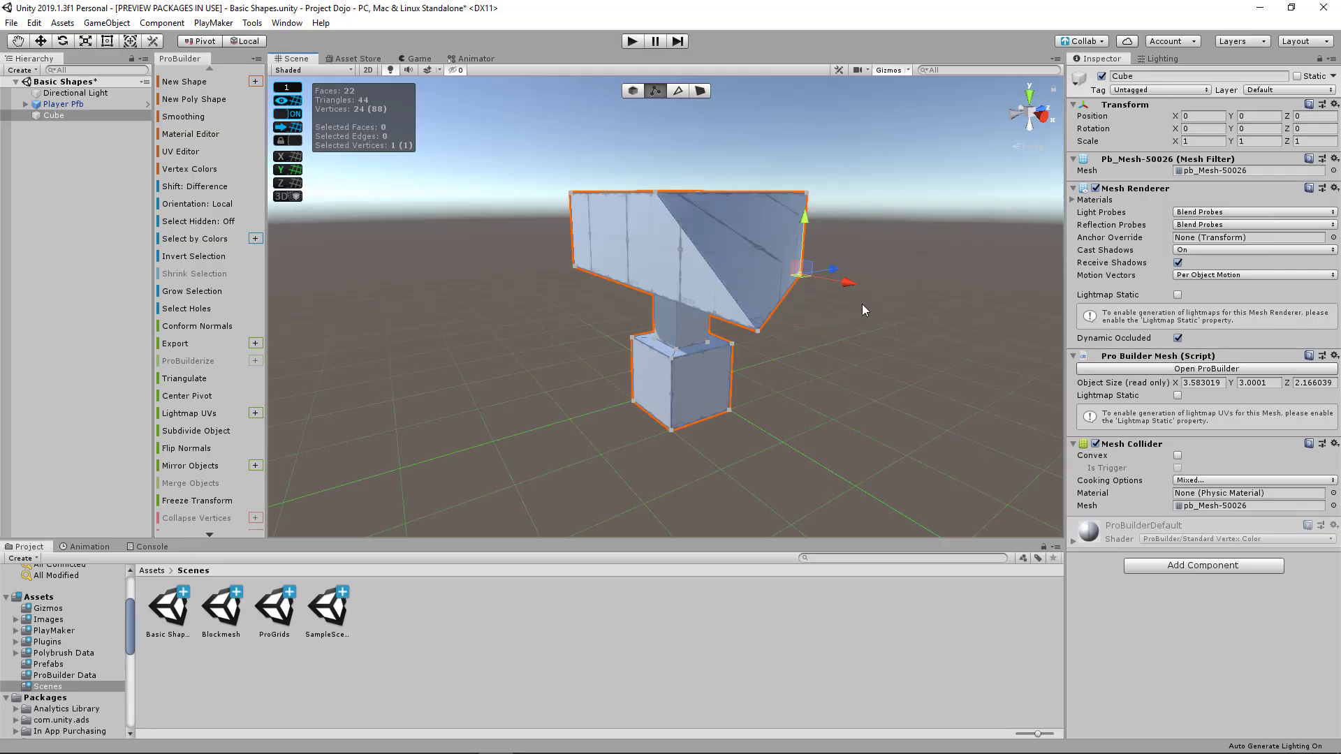
key(ctrl+z)
Step: Move the upper block's two lower corner vertices outward along X to turn that side into a slope
scroll(754, 283, up, 3)
alt+drag(713, 275, 826, 339)
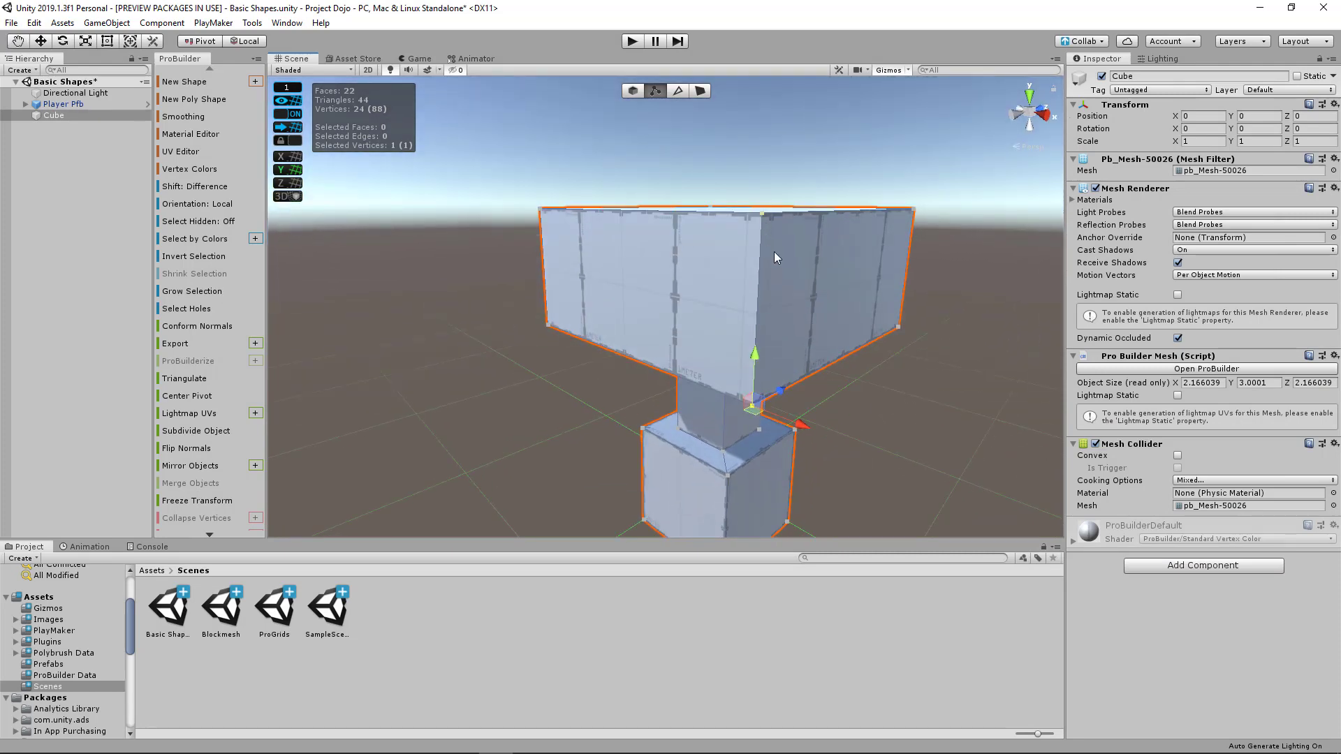
middle_drag(813, 325, 752, 243)
mouse_move(722, 322)
mouse_down()
mouse_move(840, 341)
mouse_move(886, 323)
mouse_move(737, 330)
mouse_up()
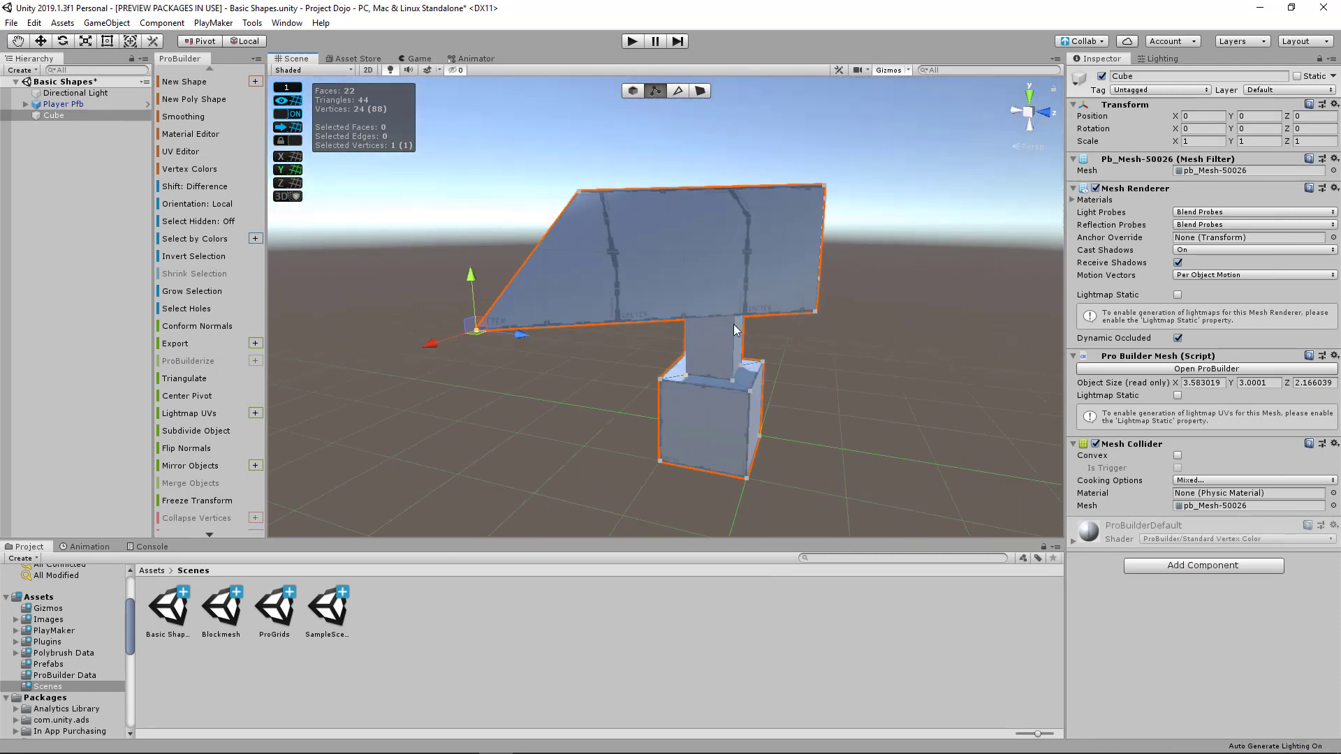
Step: Select the upper block's top edge opposite the slope and extrude it 1 unit upward along Y as a thin wall
key(h)
click(818, 310)
alt+drag(817, 311, 656, 395)
click(830, 235)
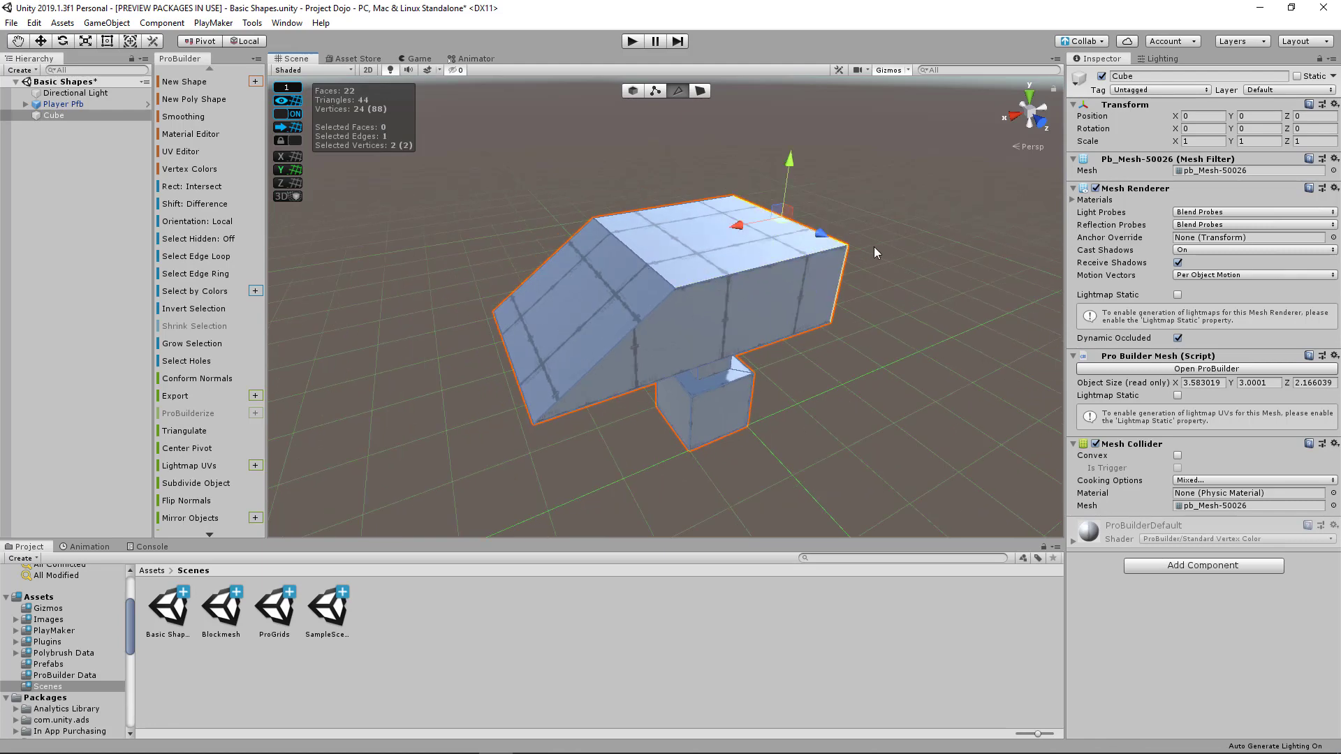
shift+drag(794, 162, 856, 242)
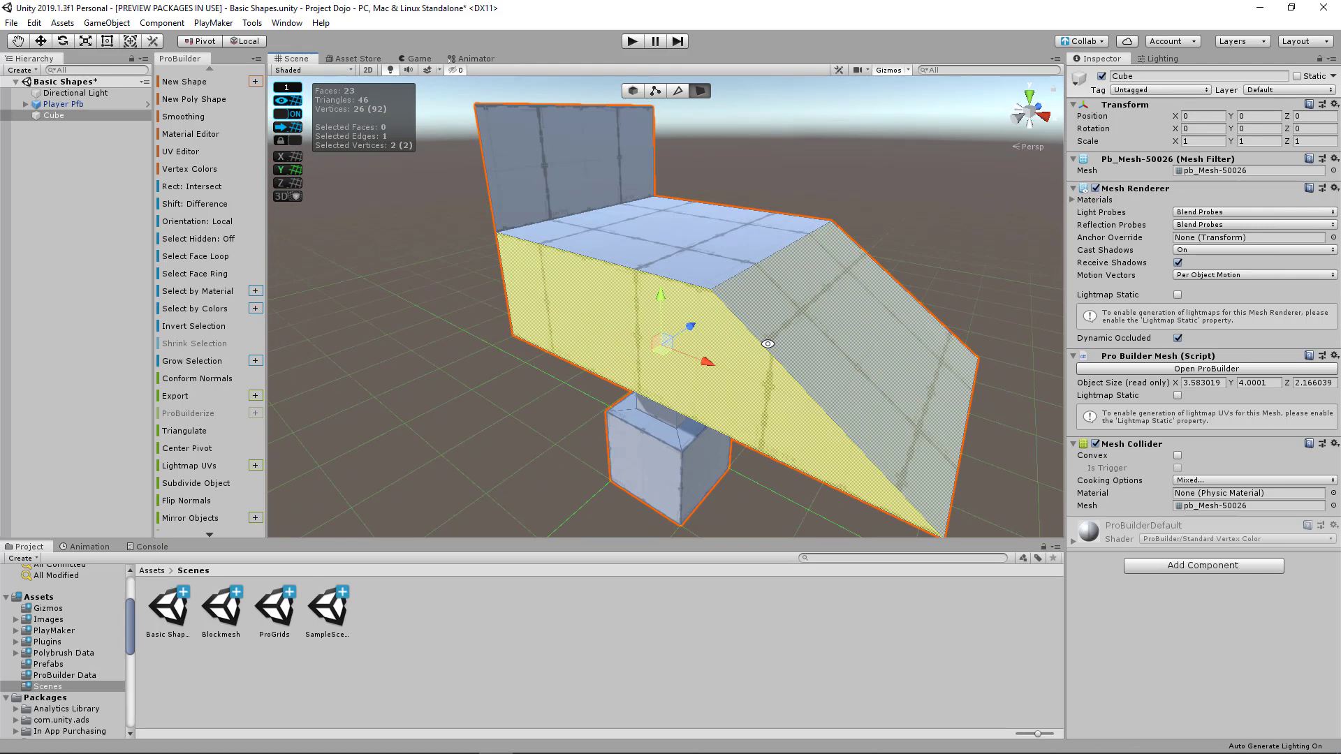
alt+drag(768, 344, 817, 302)
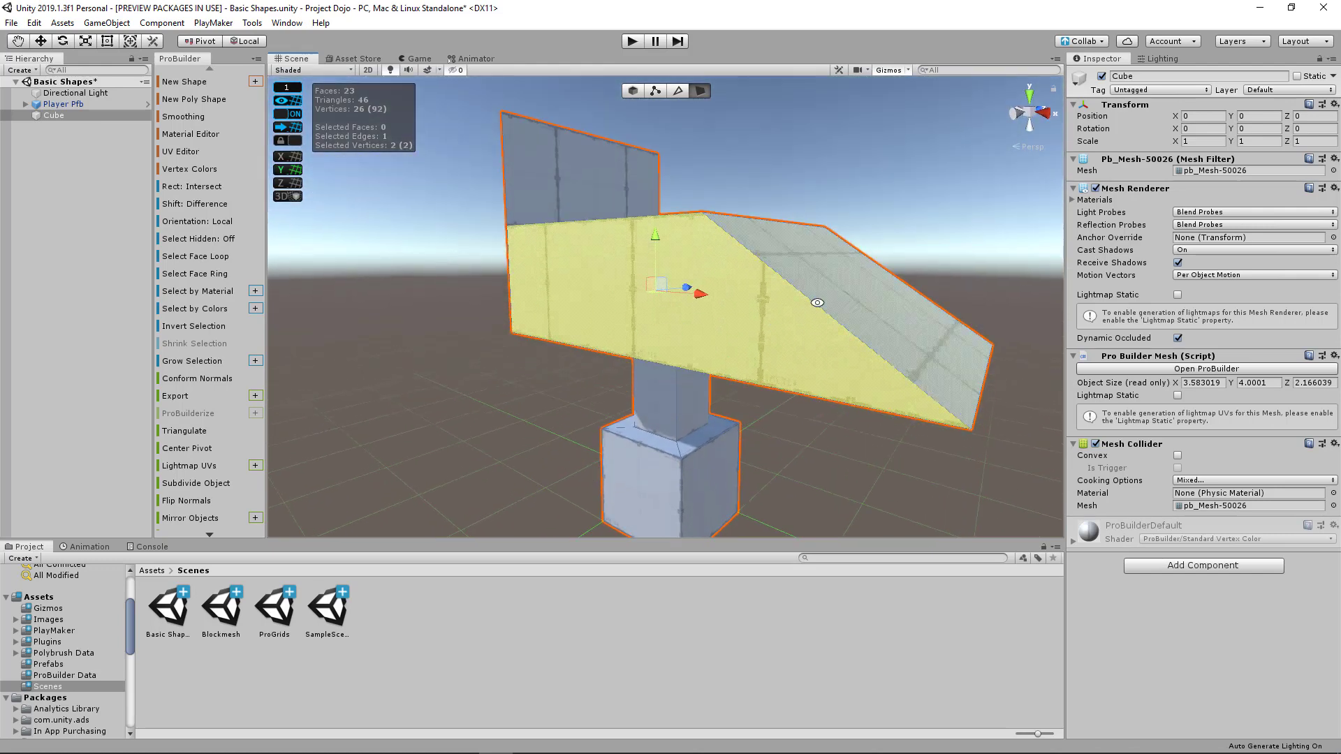
mouse_move(590, 347)
alt+mouse_down()
mouse_move(728, 359)
mouse_move(598, 368)
alt+mouse_up()
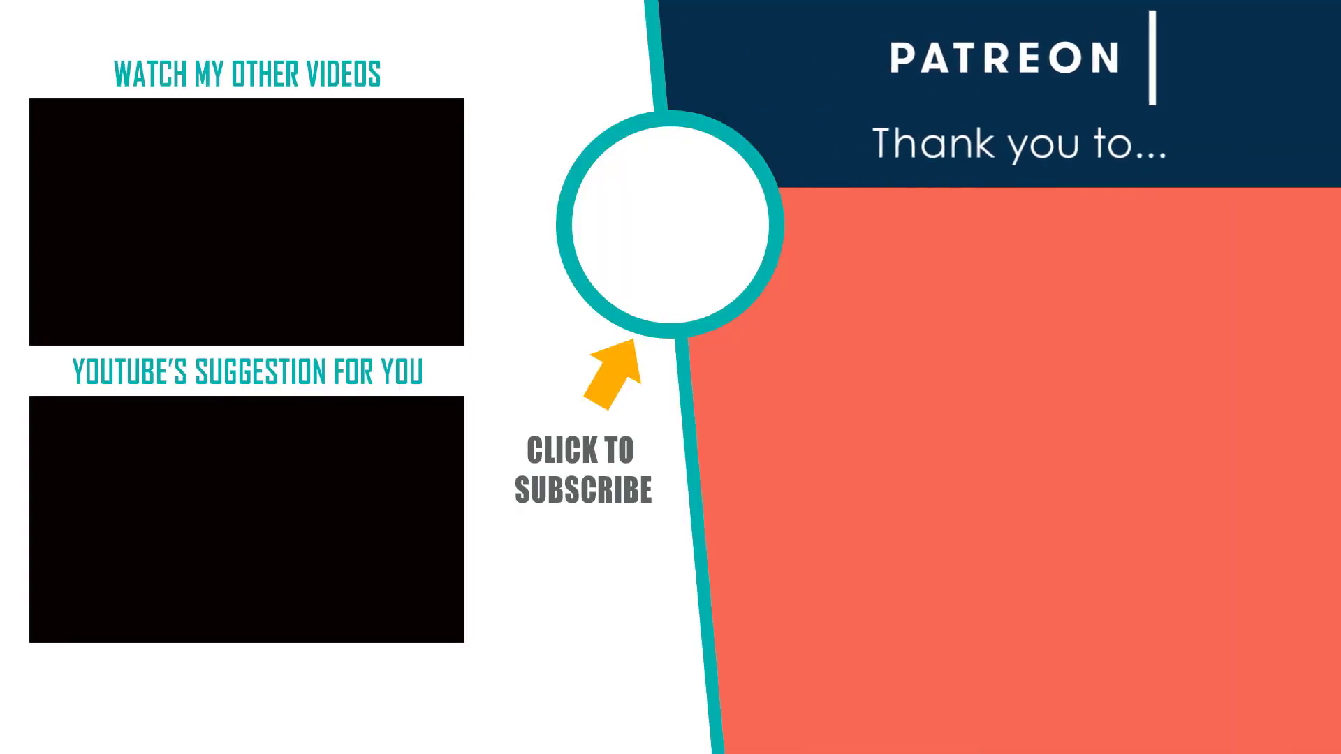